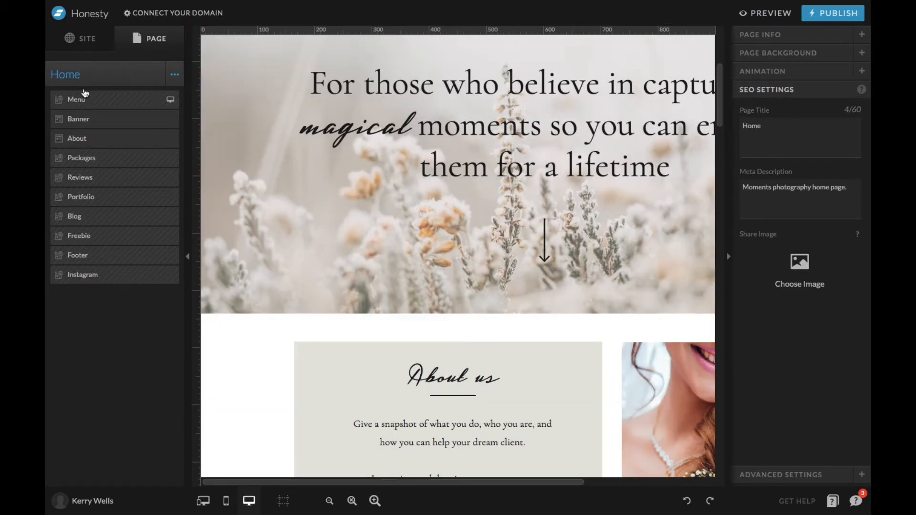
Show the site-wide overview with its settings, pages, blog templates and site canvases.
click(72, 38)
scroll(485, 334, up, 4)
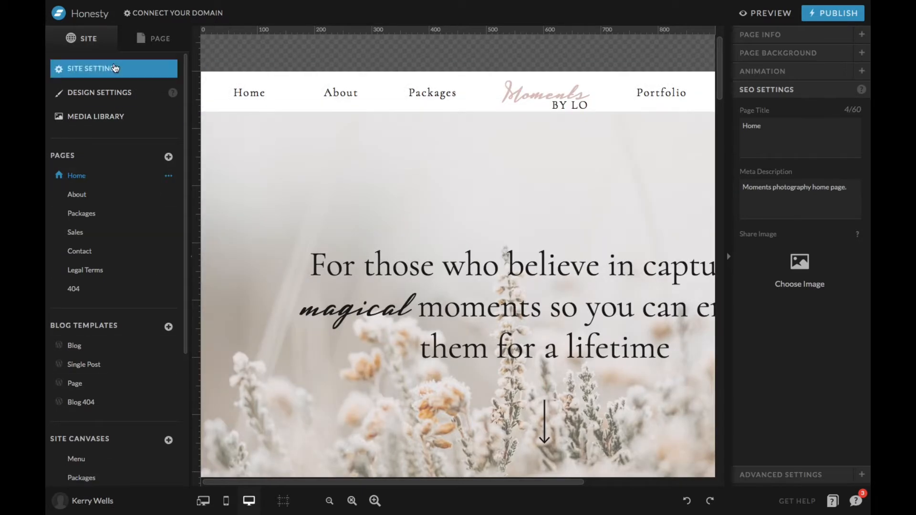
click(146, 40)
click(87, 45)
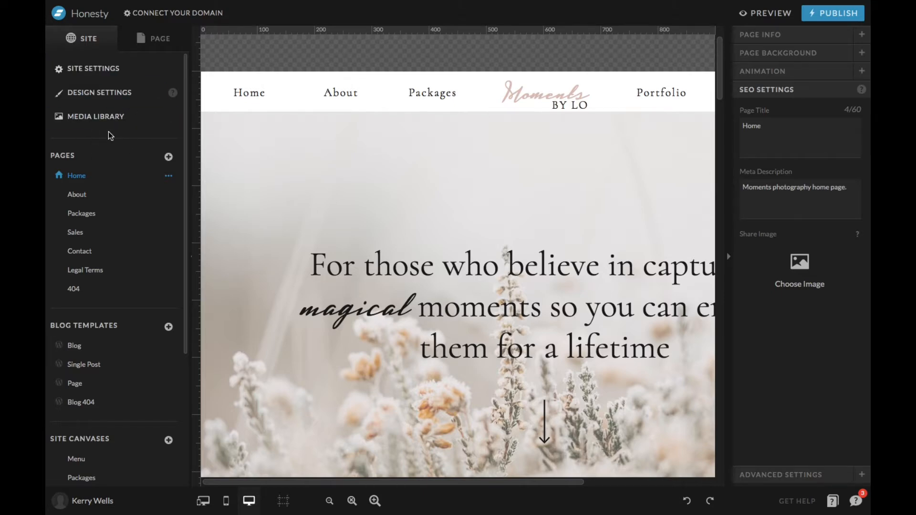
Review the general site info, blog and third-party sections of the site settings, and close them.
click(106, 71)
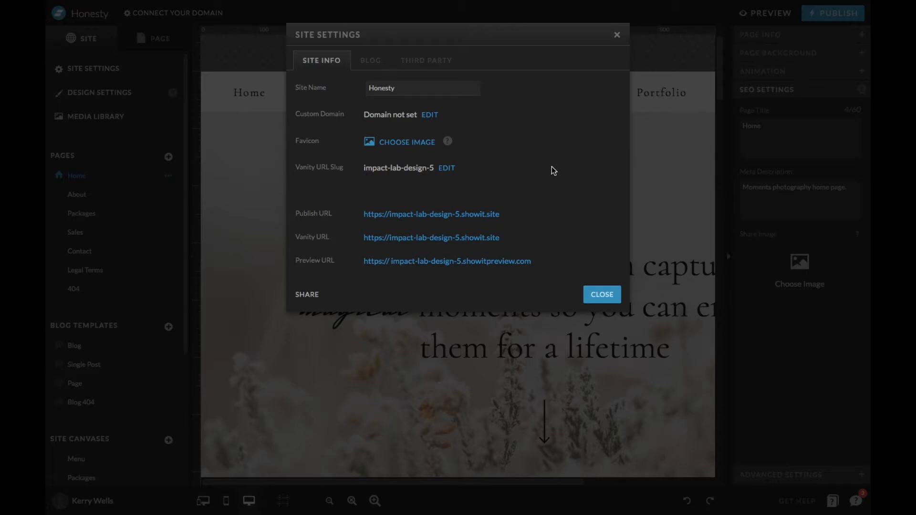
mouse_move(647, 1)
click(376, 60)
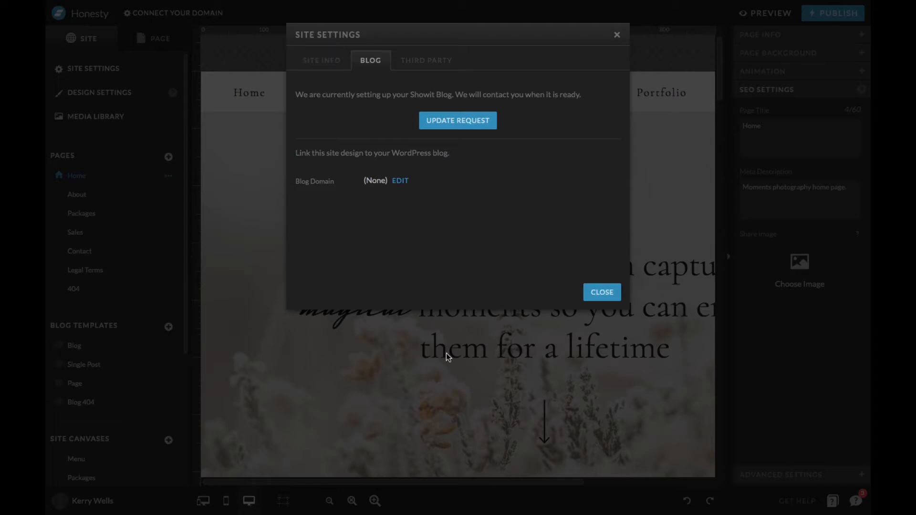
click(428, 62)
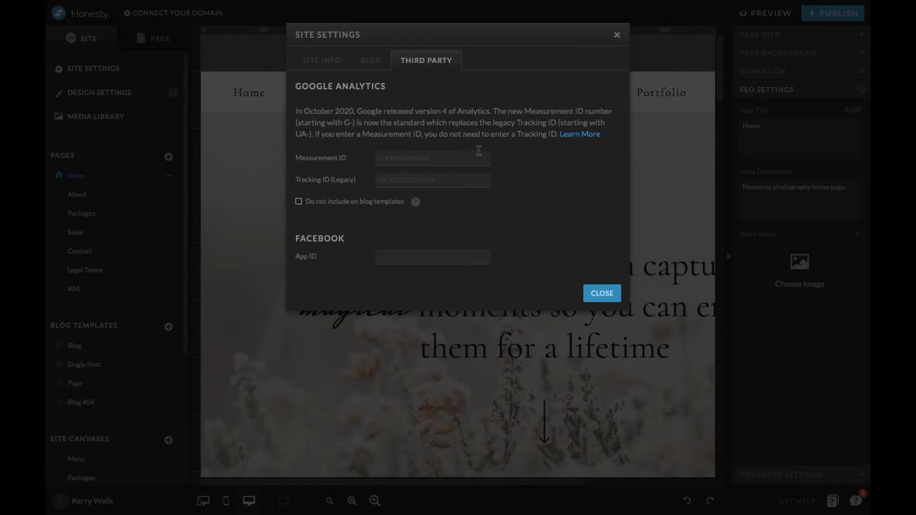
click(75, 81)
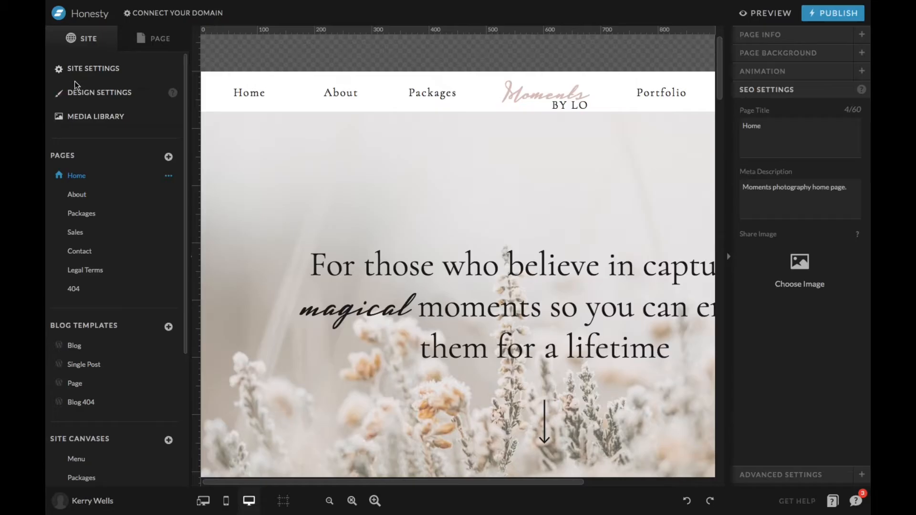
Open the design settings and inspect the colour value of palette colour 6 without altering it.
click(85, 95)
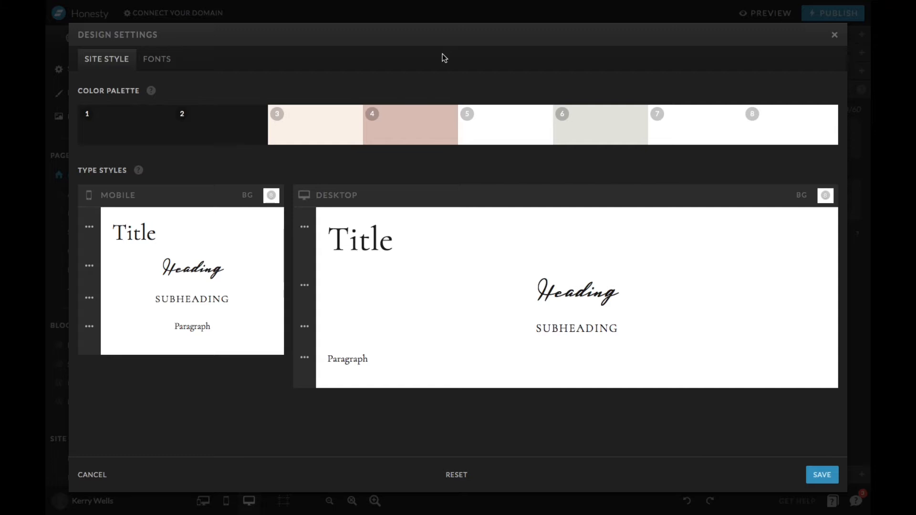
click(613, 127)
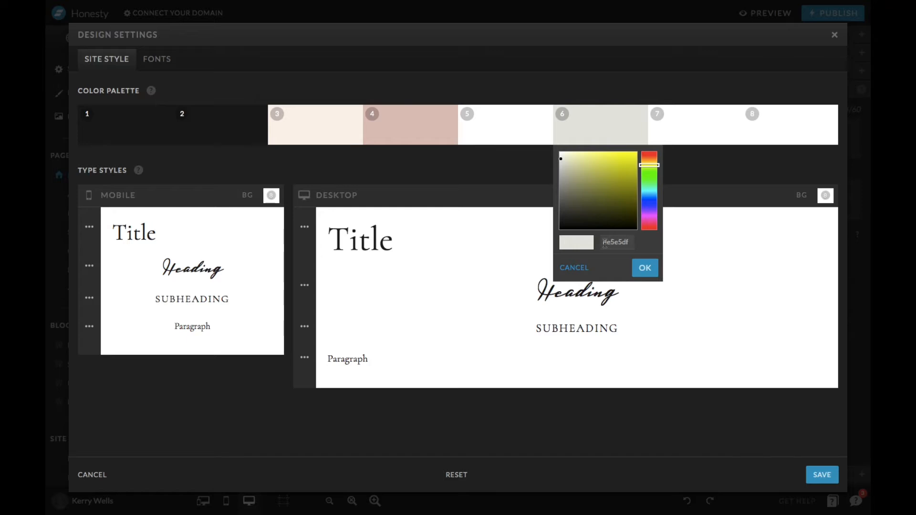
click(644, 267)
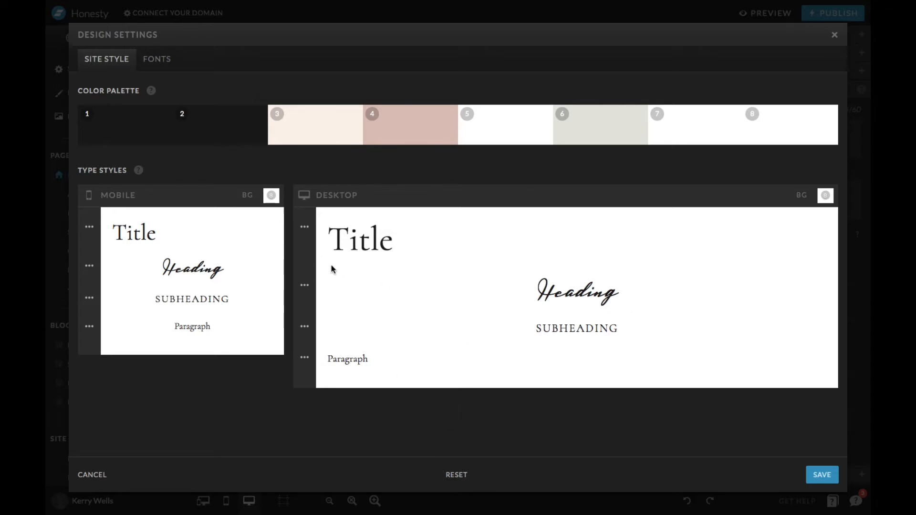
Add the Google font Actor in Normal style to the site's active fonts.
click(169, 65)
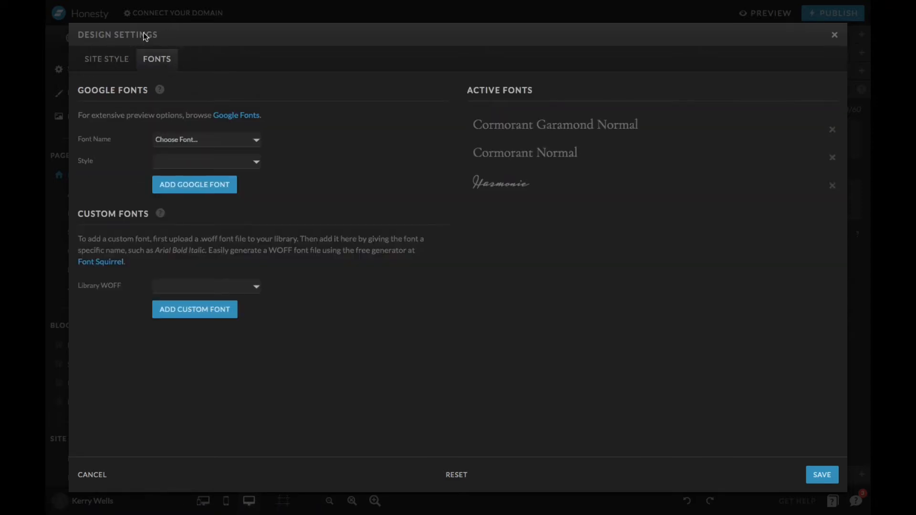
click(255, 139)
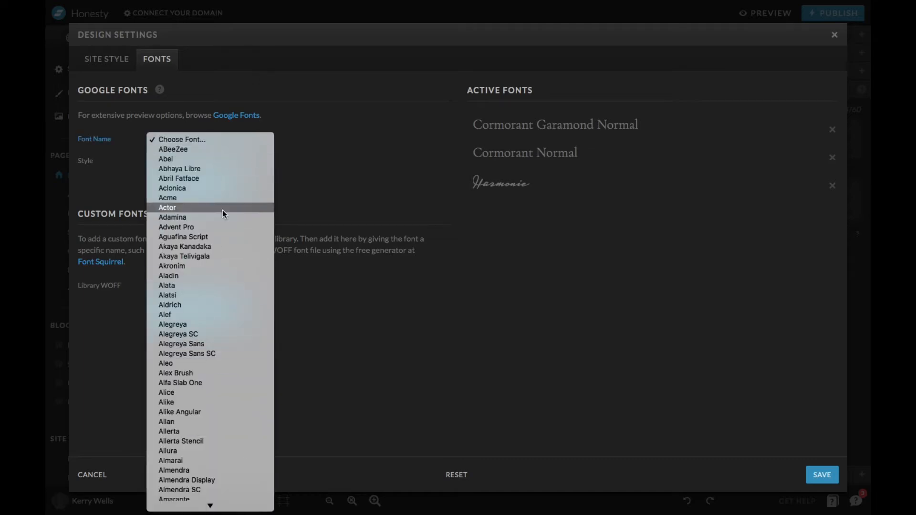
click(222, 210)
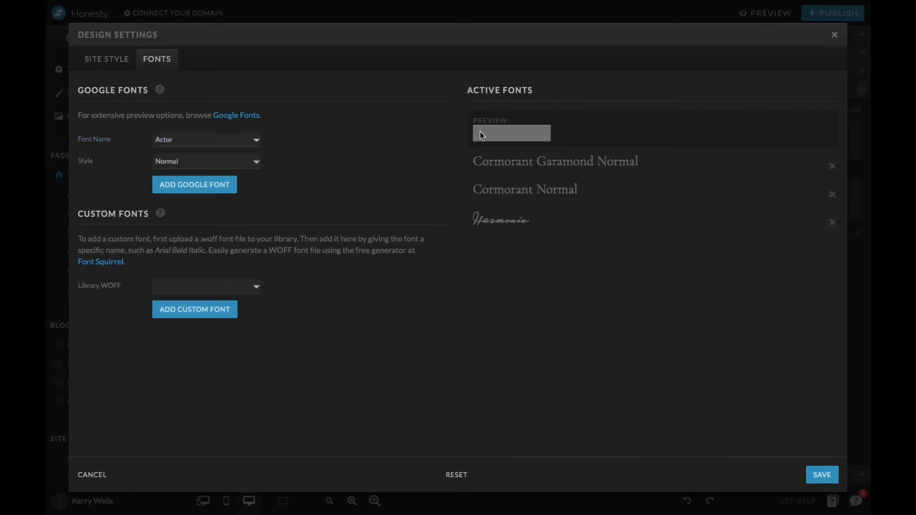
click(213, 168)
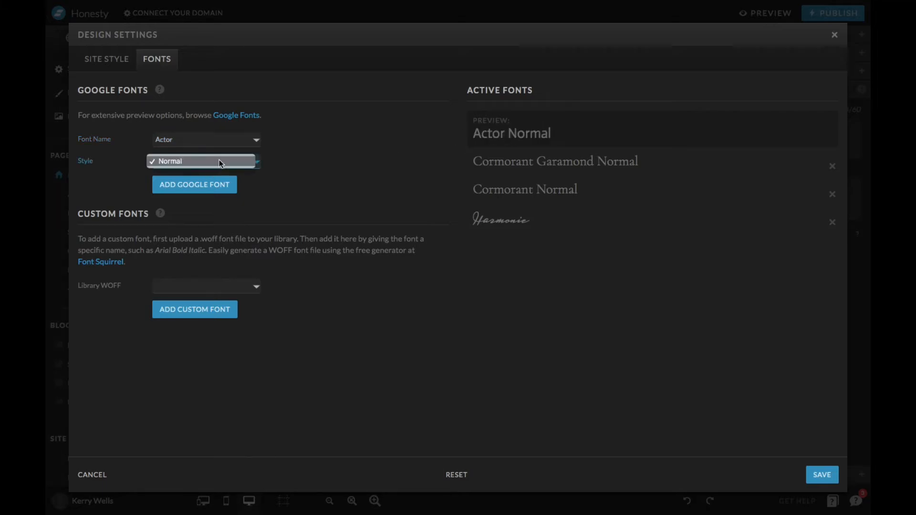
click(224, 162)
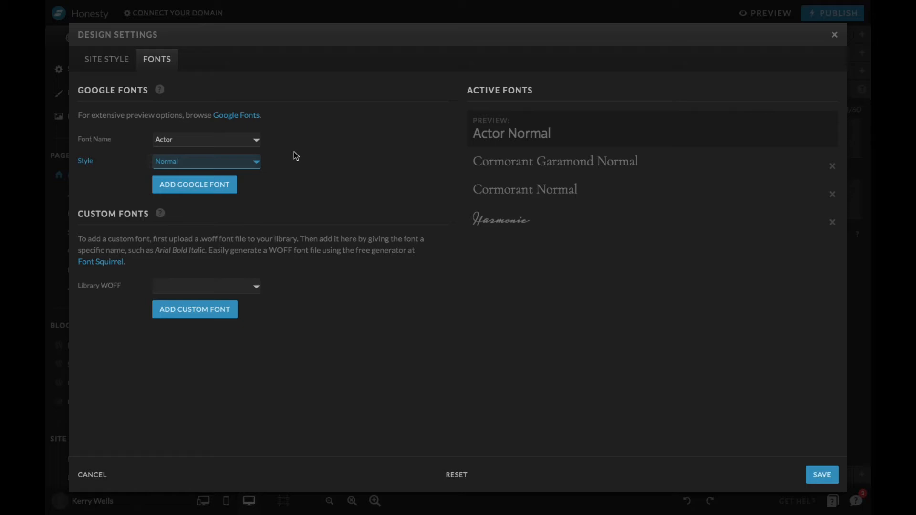
click(200, 191)
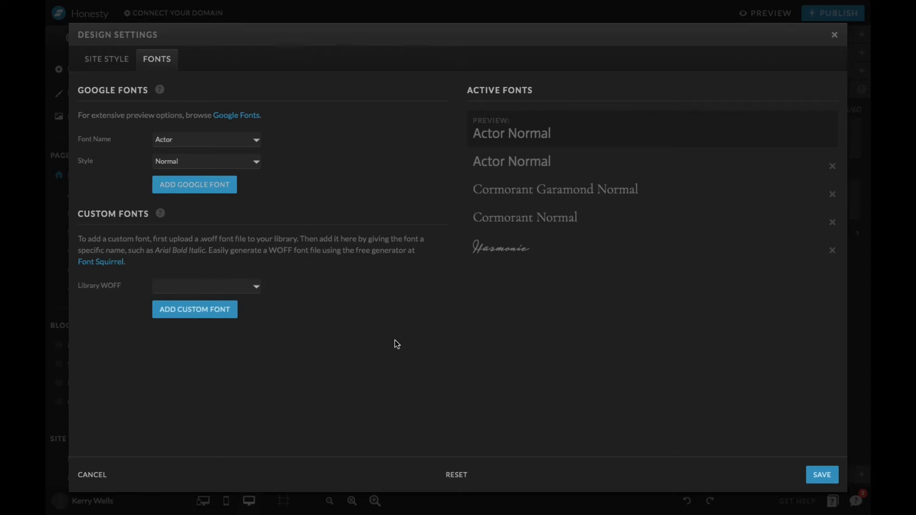
Select athena-bookitalic-webfont from the library as a custom font, and remove Actor Normal from the active fonts.
click(200, 284)
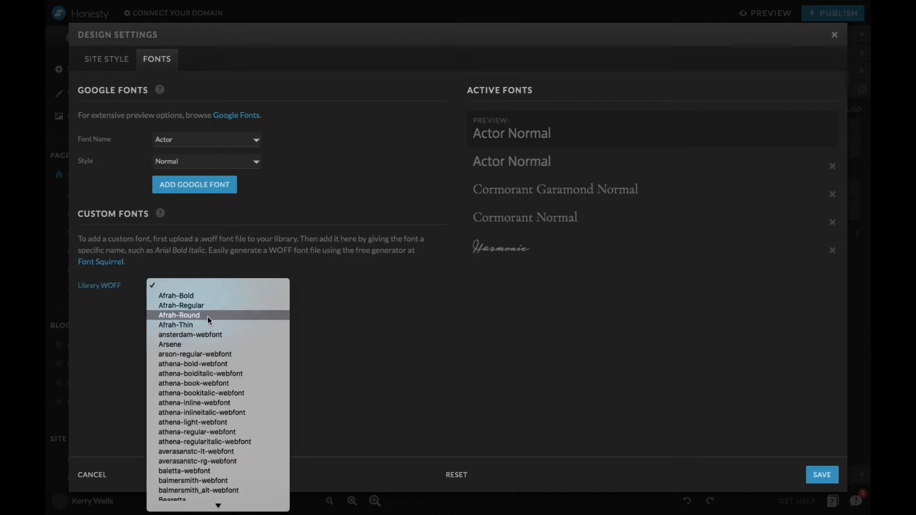
click(245, 392)
drag(523, 141, 472, 137)
click(242, 311)
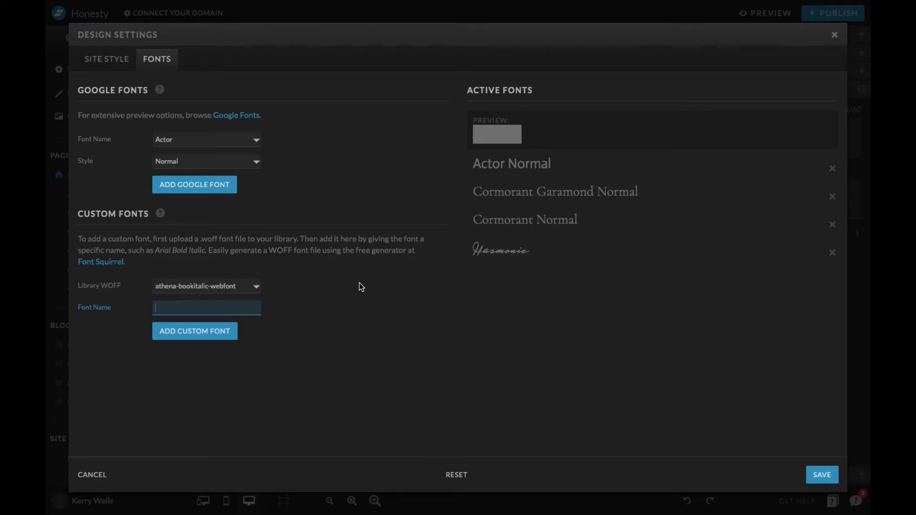
click(832, 168)
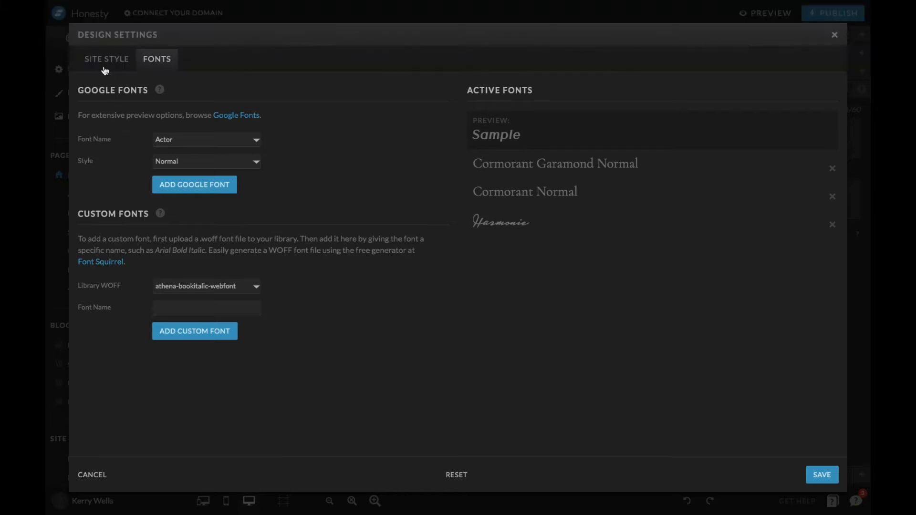
Set the font of the desktop Title type style to Arial.
click(105, 71)
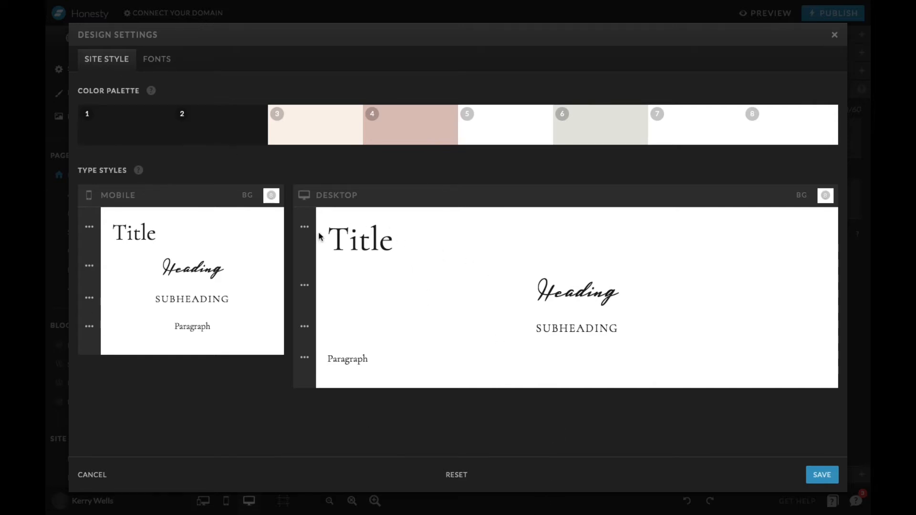
click(303, 228)
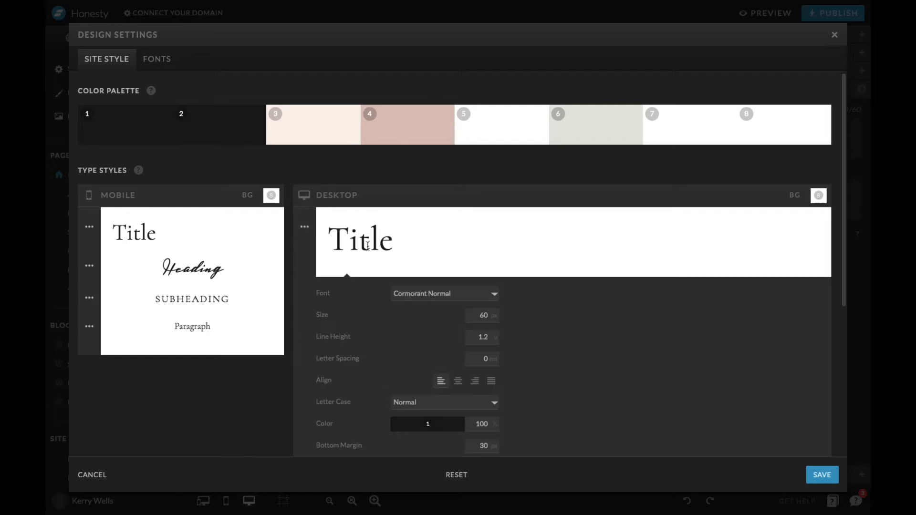
scroll(366, 246, down, 3)
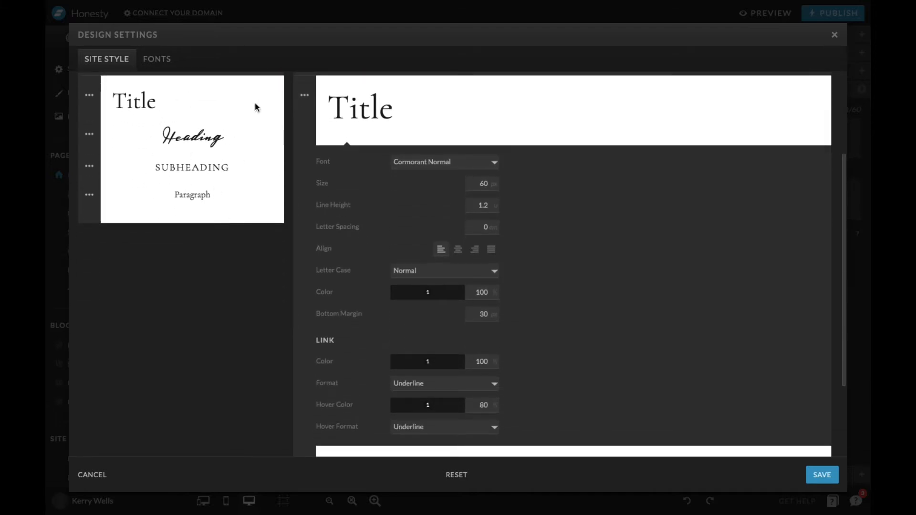
click(462, 163)
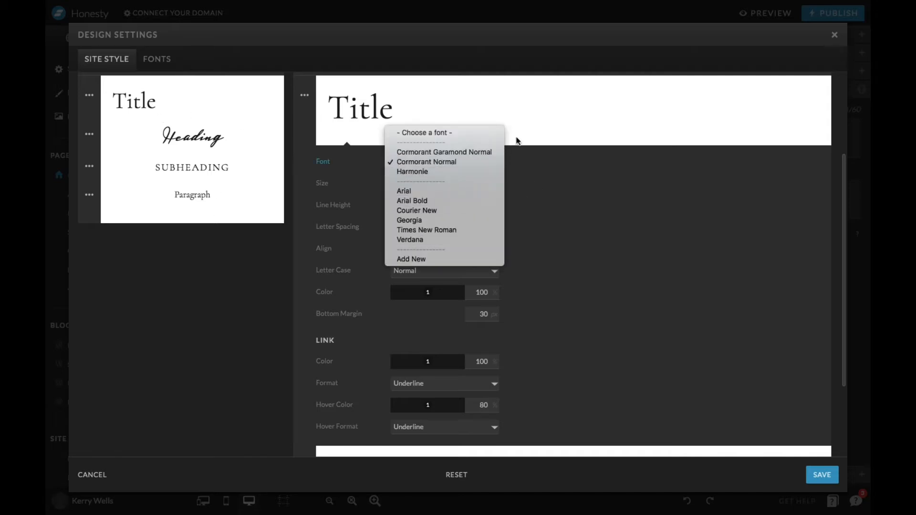
click(453, 191)
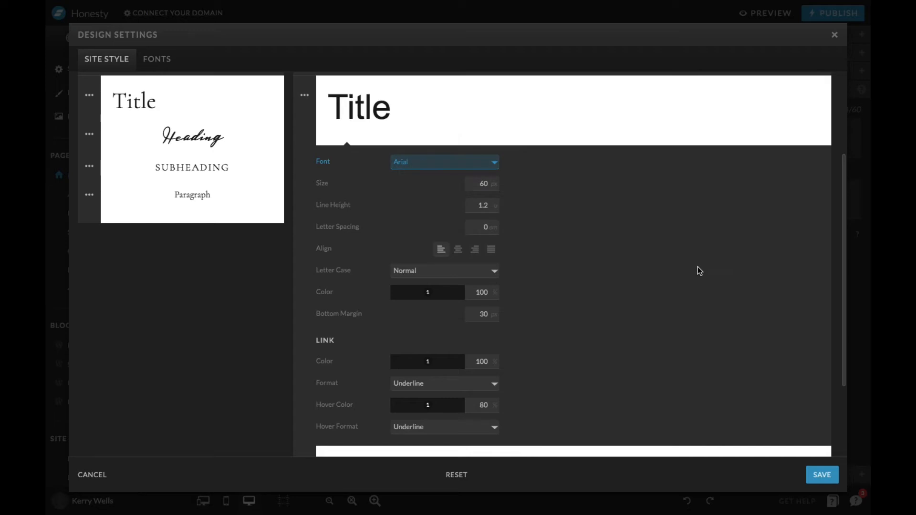
Review the options of the desktop Heading, Subheading and Paragraph type styles, and close the design settings without saving.
scroll(347, 185, down, 1)
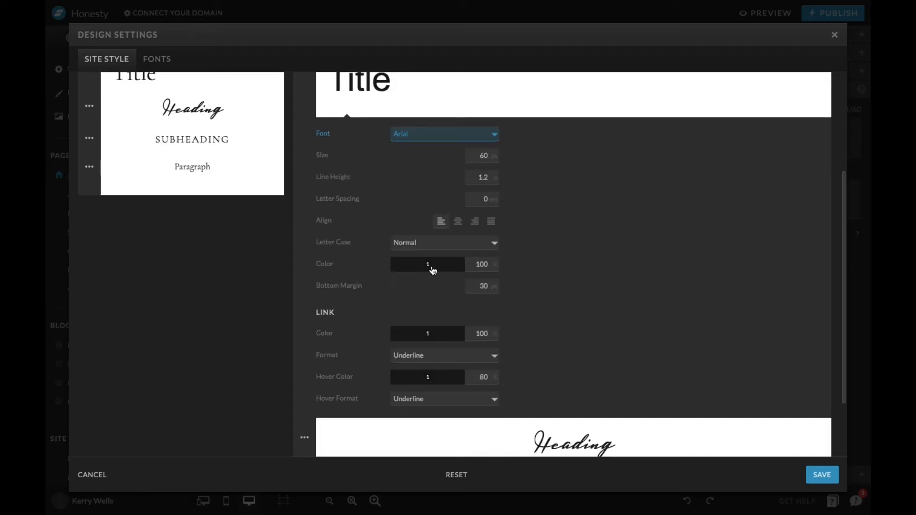
scroll(534, 296, down, 3)
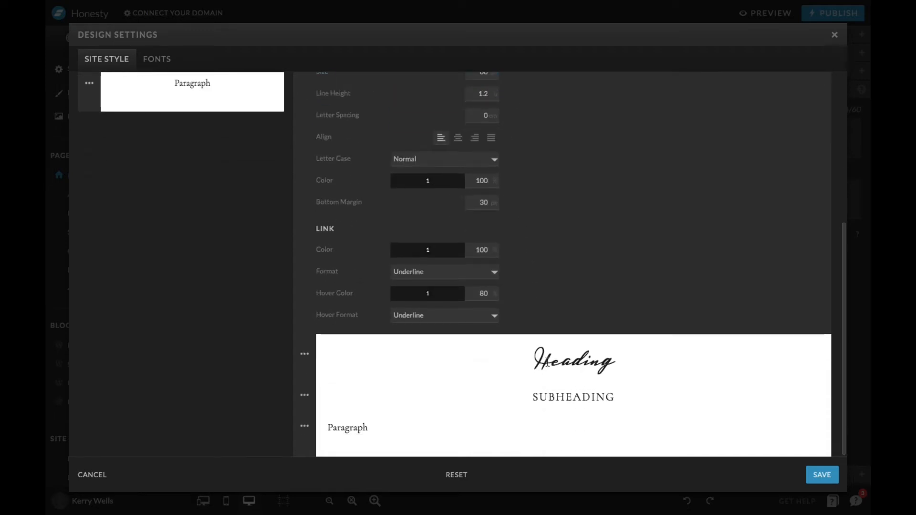
click(305, 354)
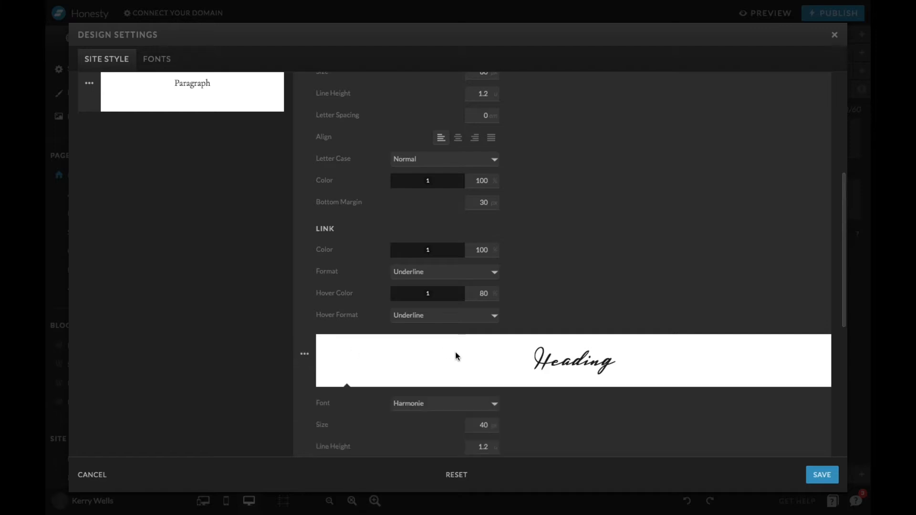
scroll(551, 429, down, 5)
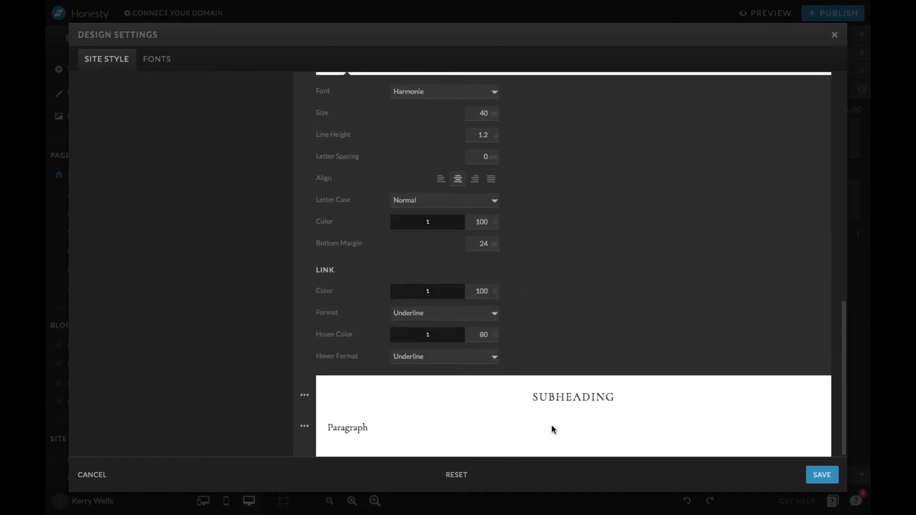
click(305, 395)
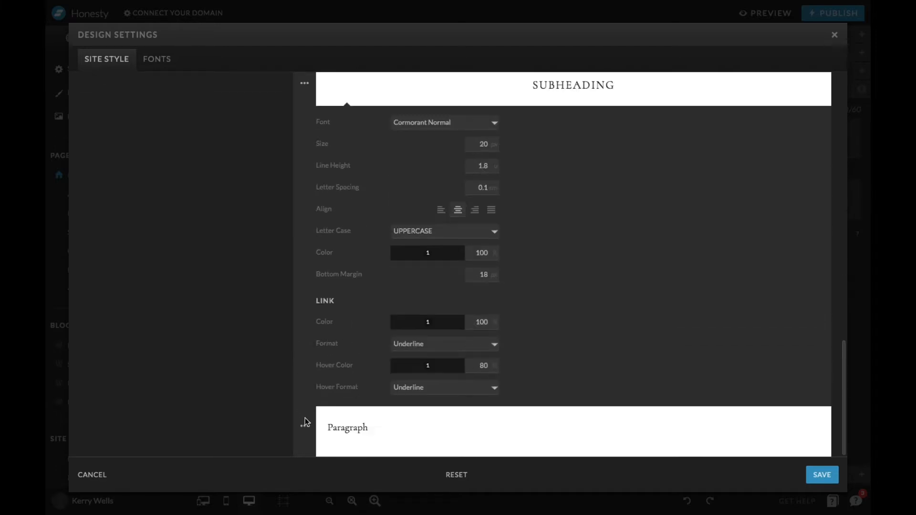
click(308, 429)
scroll(436, 295, up, 20)
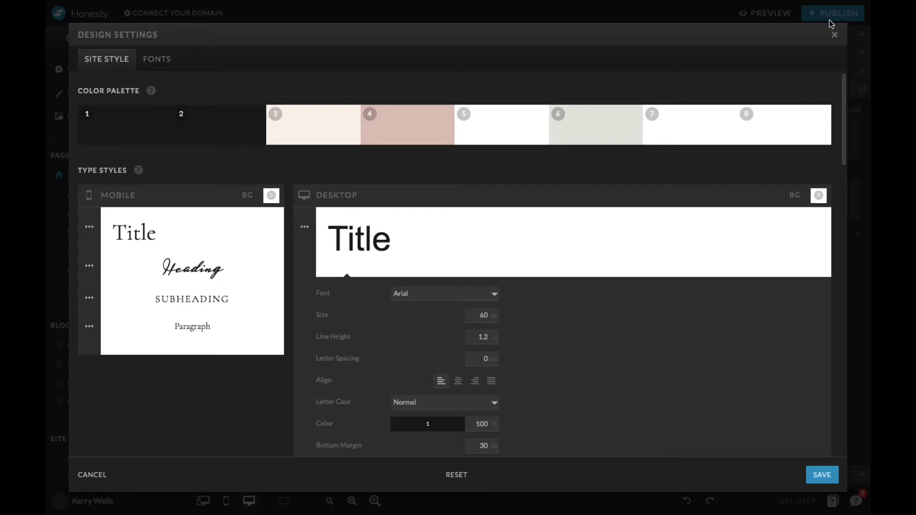
click(105, 476)
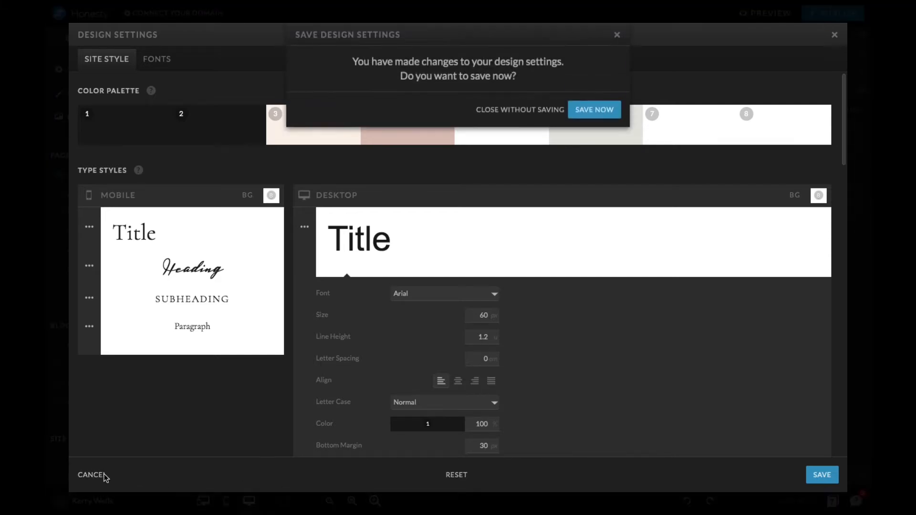
click(543, 111)
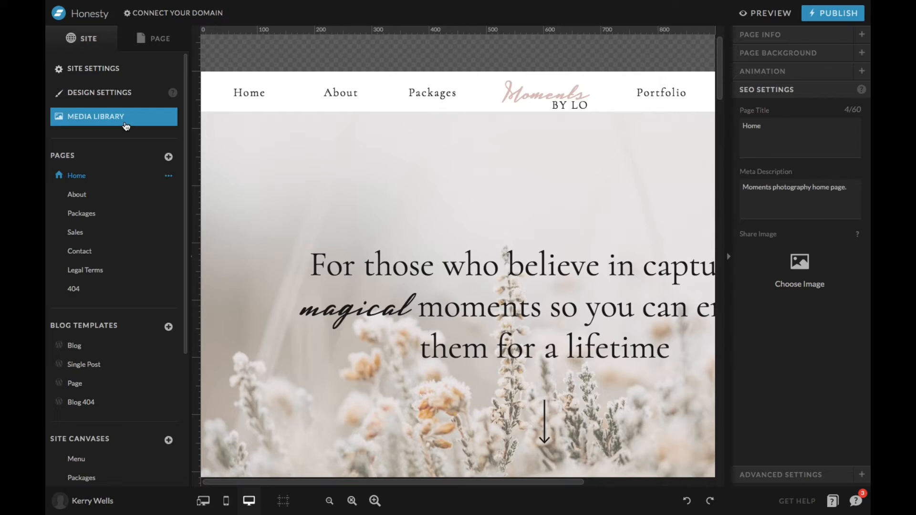
Open the media library and browse the Desktop files available for upload, without uploading any.
click(125, 126)
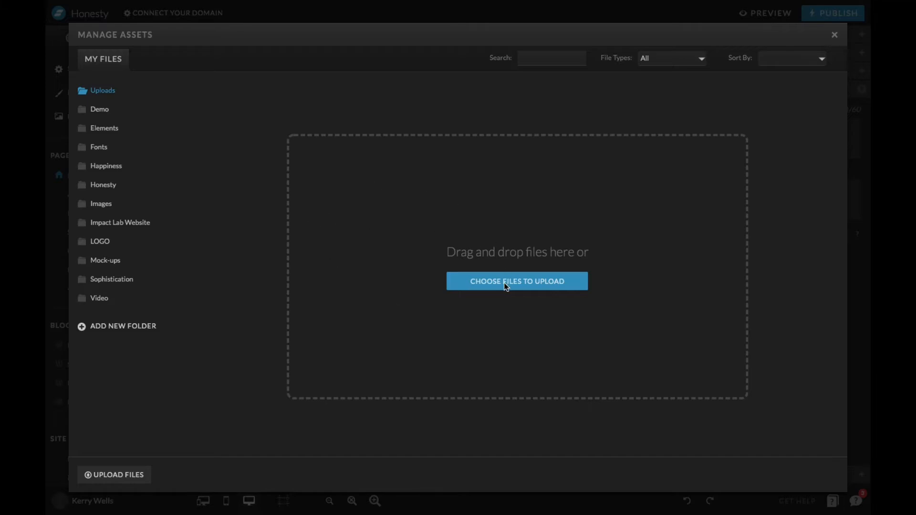
click(517, 282)
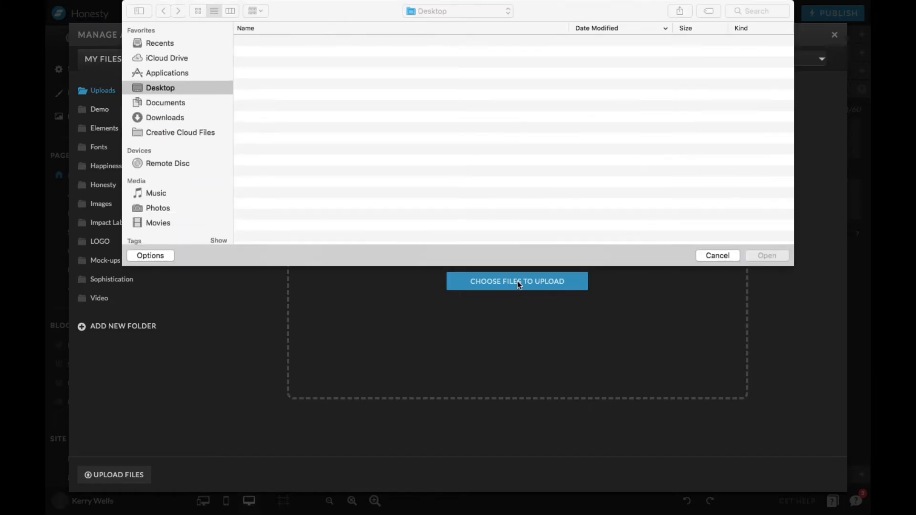
scroll(320, 107, down, 10)
scroll(358, 94, up, 10)
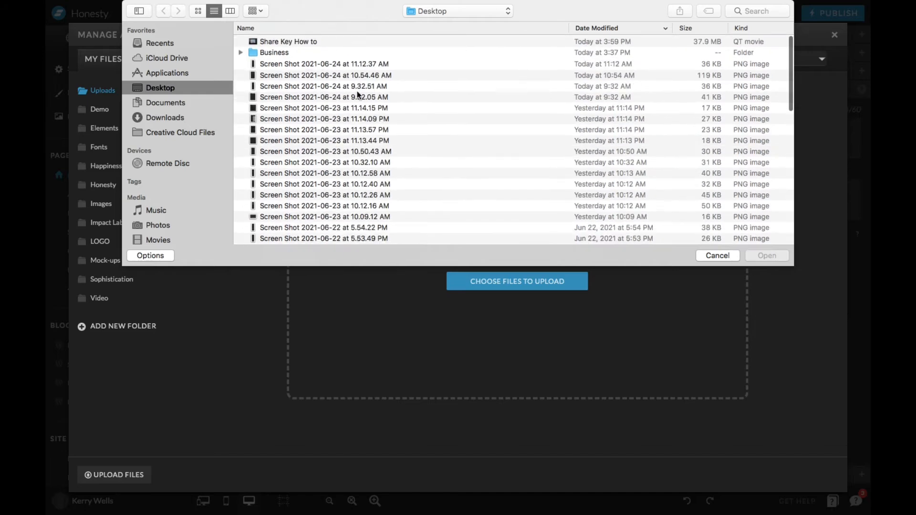
click(721, 257)
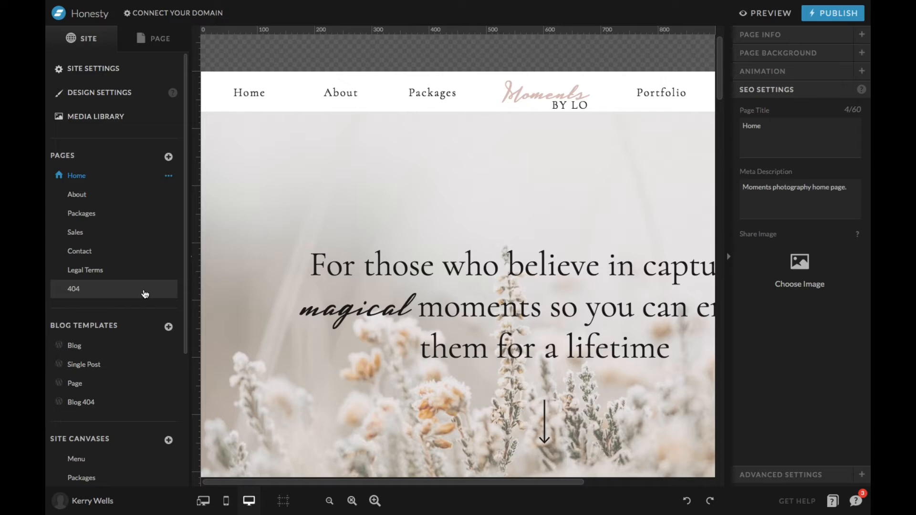
View the About, Packages, Sales, Contact and Legal Terms pages in turn, and return to the Home page.
click(99, 192)
click(94, 213)
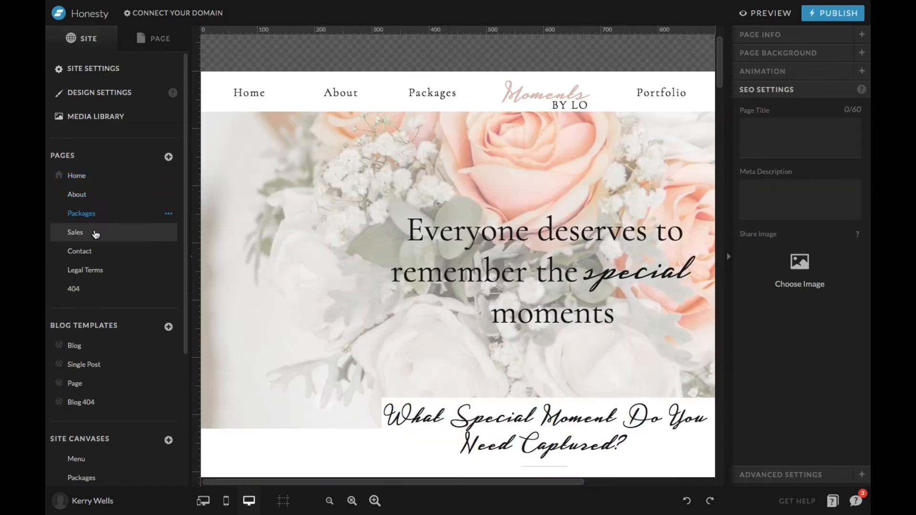
click(95, 233)
click(96, 251)
click(97, 270)
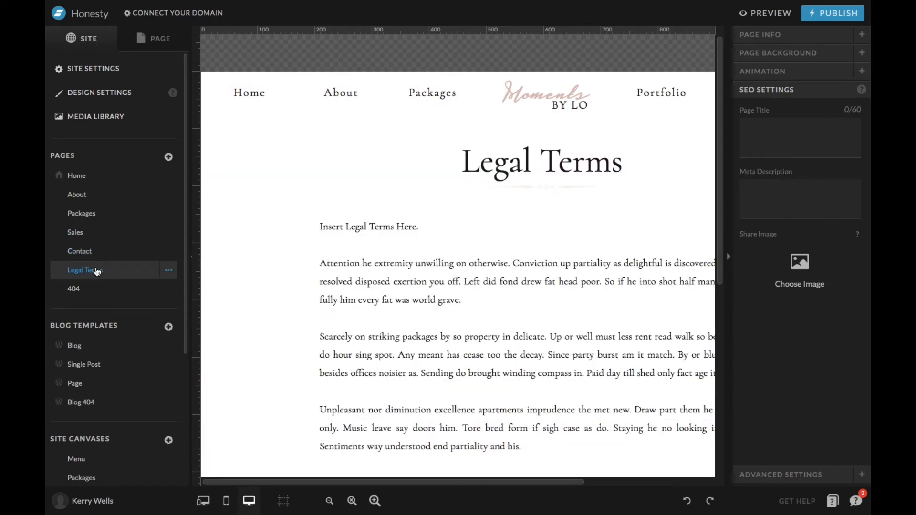
click(79, 177)
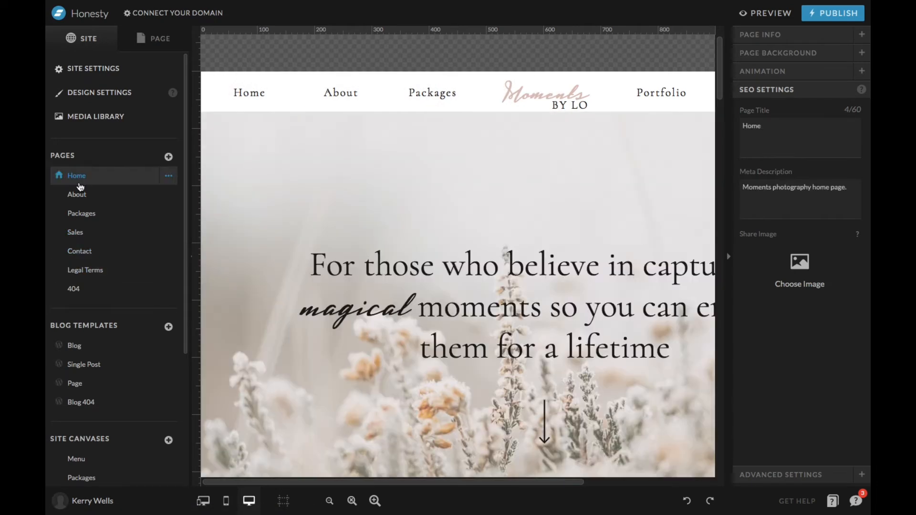
Check the options for adding a page and the Home page's own options, without choosing any.
click(168, 158)
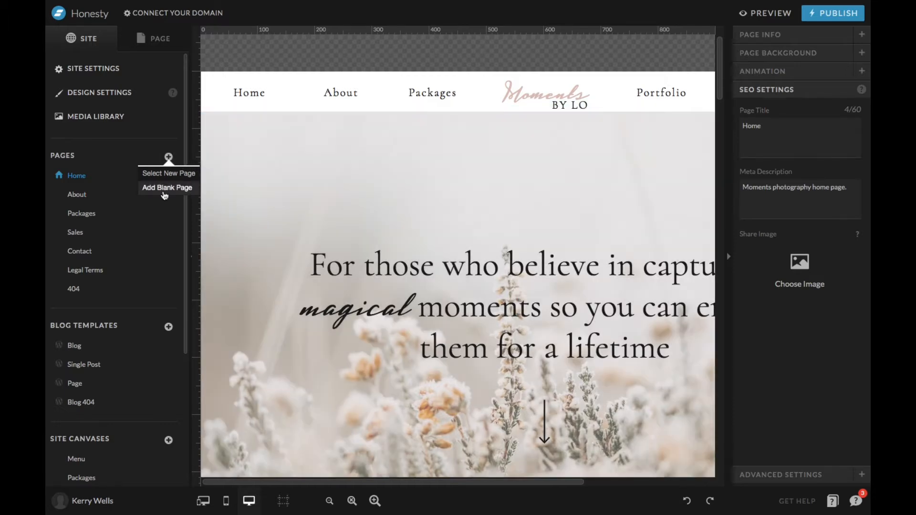
click(128, 155)
mouse_move(173, 180)
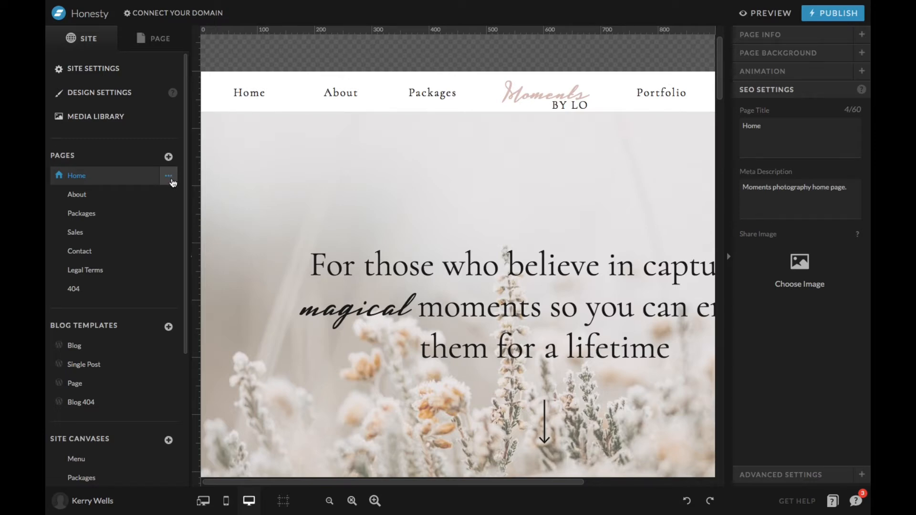
click(169, 177)
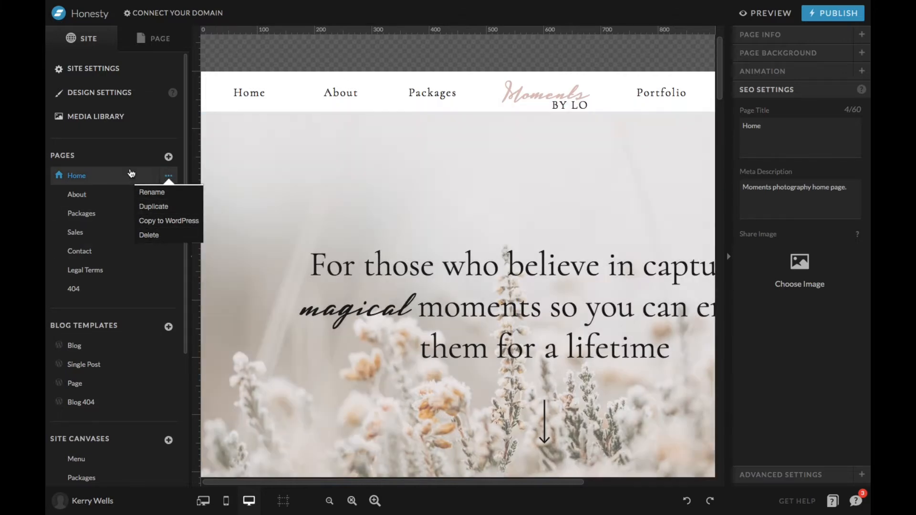
click(131, 173)
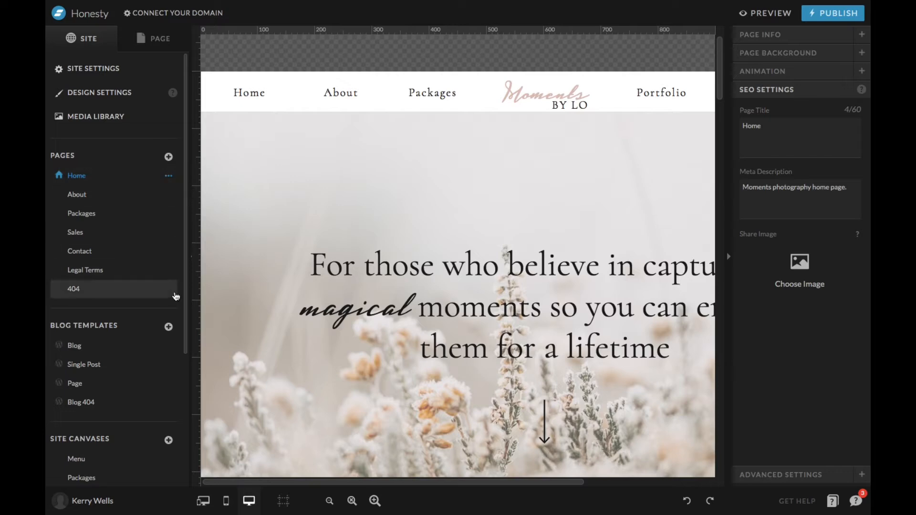
Look over the site's blog template list and view the Blog, Single Post, Page and Blog 404 templates.
scroll(93, 250, down, 3)
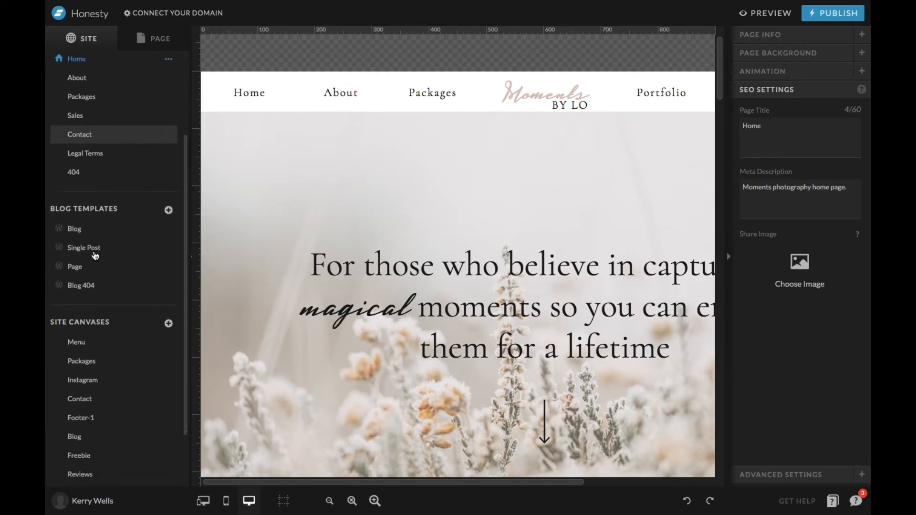
scroll(95, 256, down, 1)
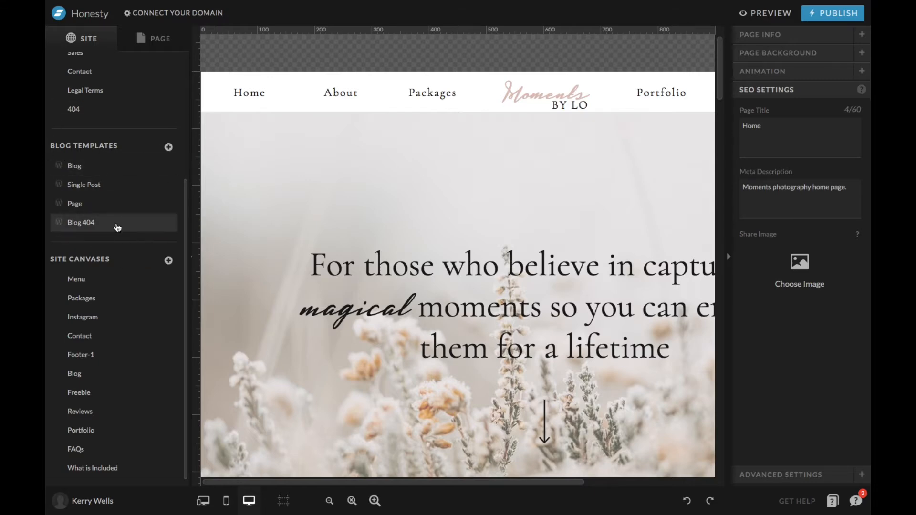
scroll(117, 198, up, 4)
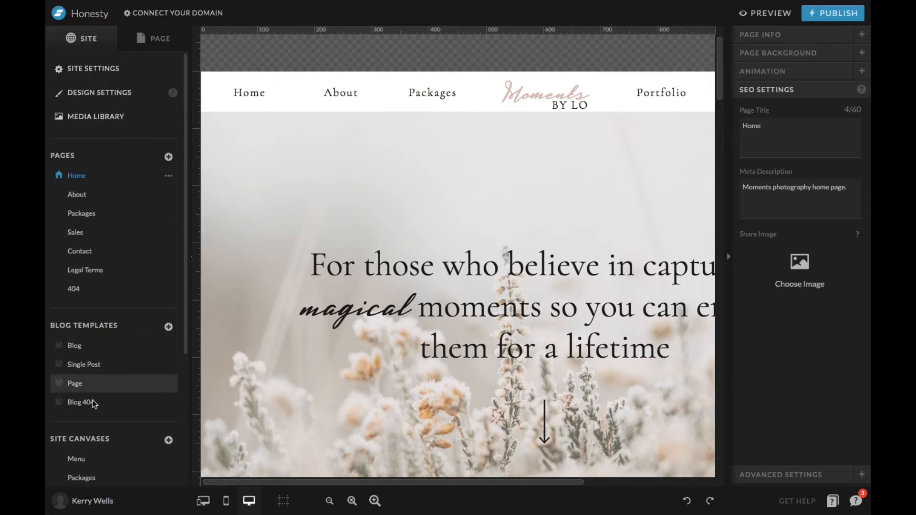
click(122, 349)
click(114, 372)
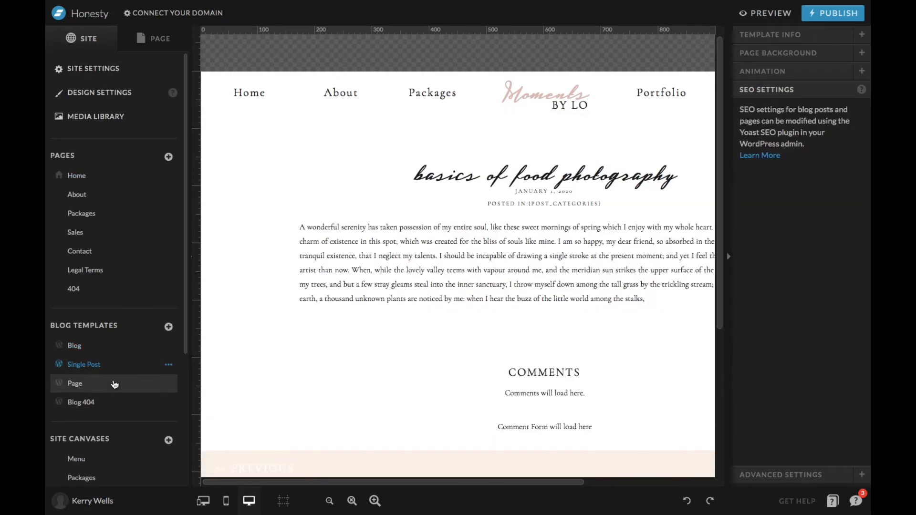
click(113, 384)
click(114, 401)
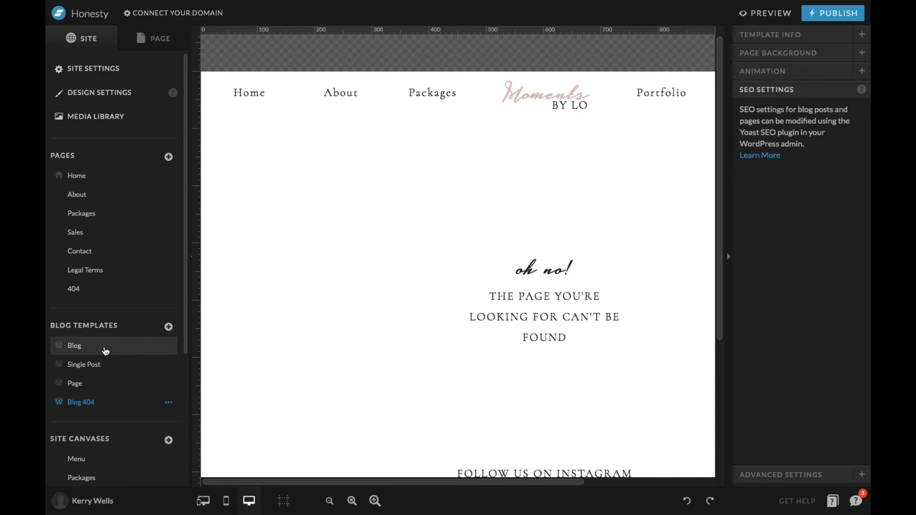
Go through the blog templates once more, return to the Blog template and examine its layout down to the Instagram section.
click(105, 351)
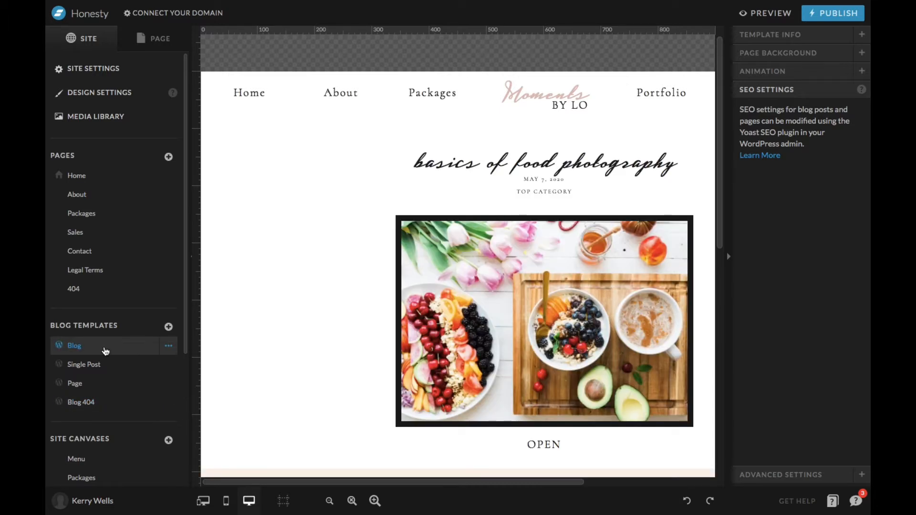
click(115, 365)
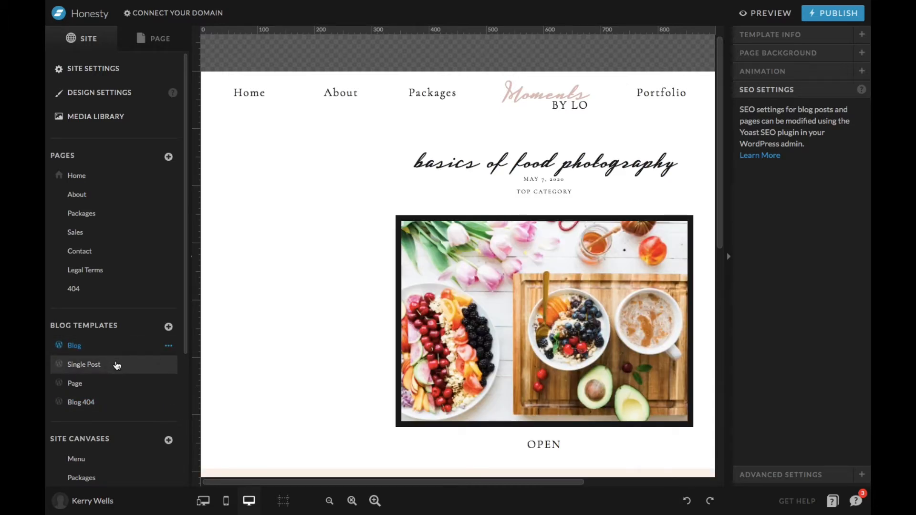
click(107, 385)
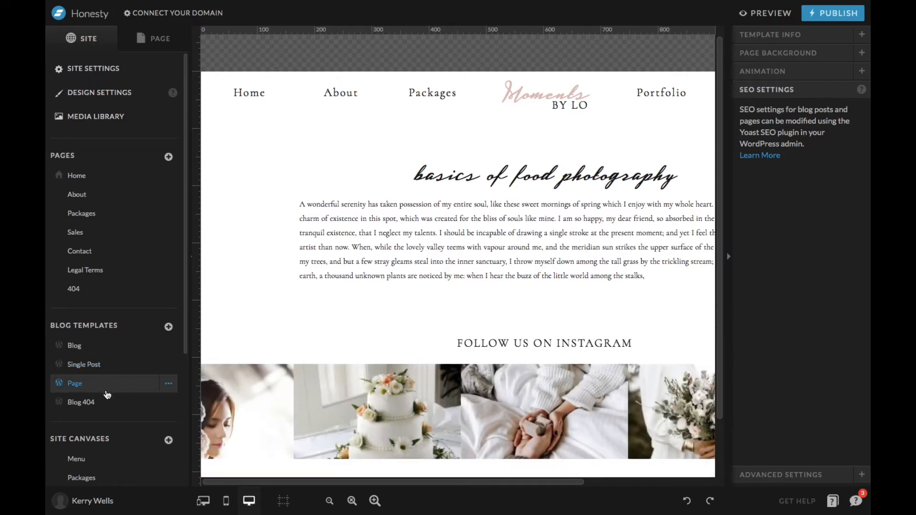
click(106, 402)
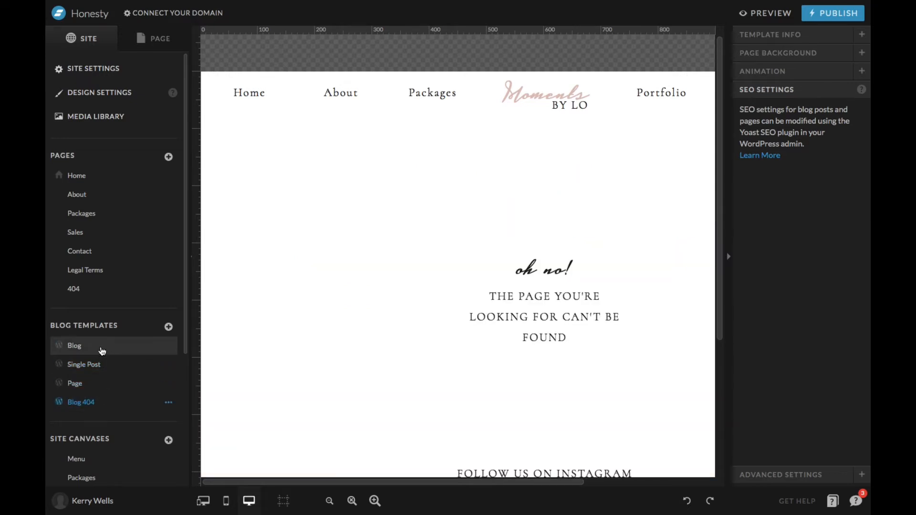
click(102, 351)
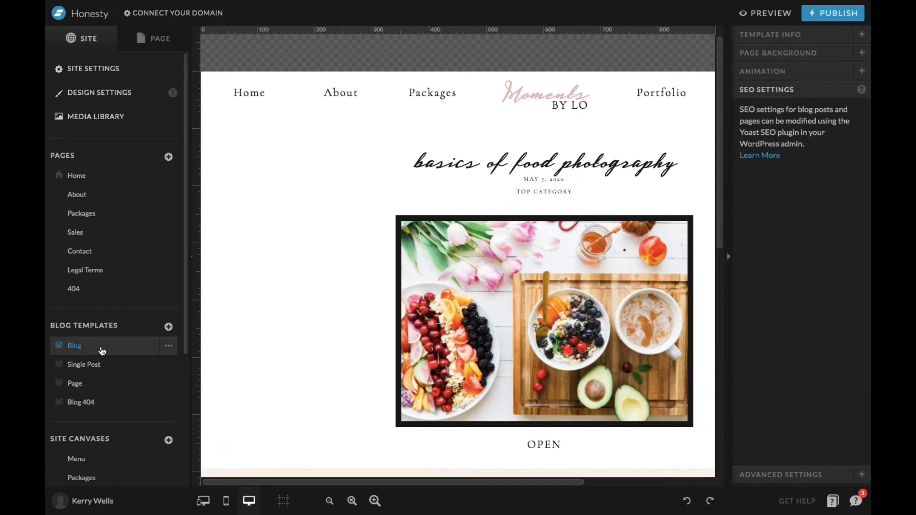
scroll(393, 351, down, 3)
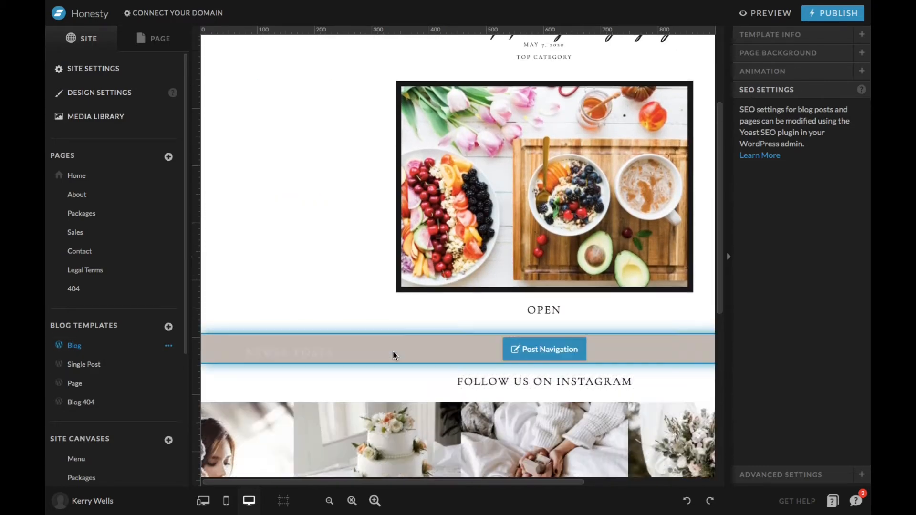
scroll(393, 356, up, 3)
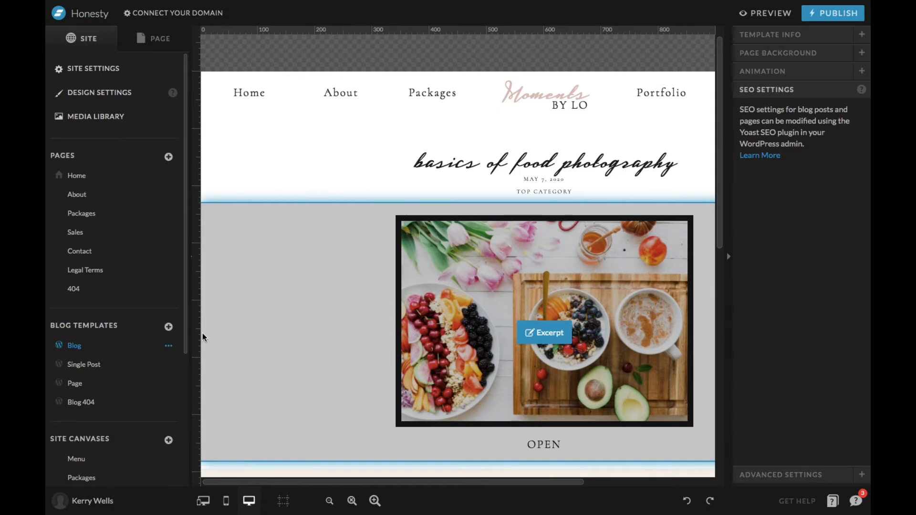
Review the list of site canvases from Menu to What is Included, and glance over the Blog template.
scroll(77, 388, down, 2)
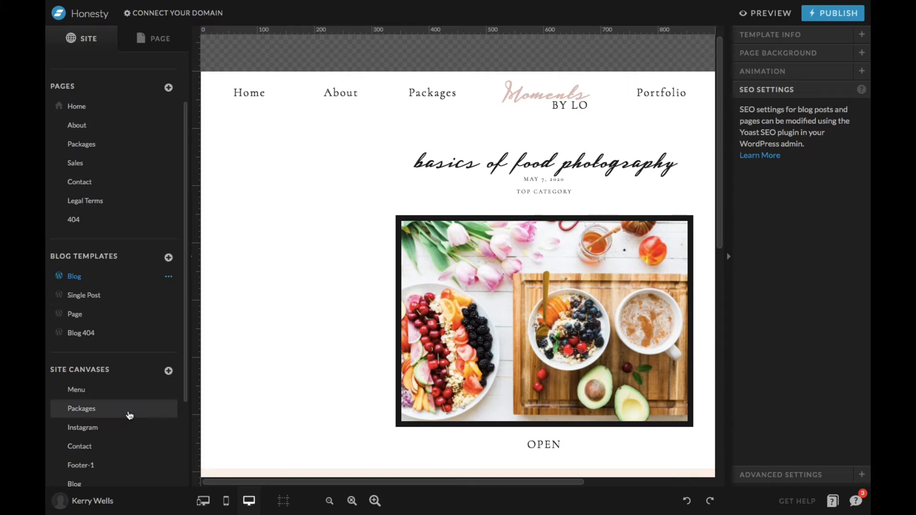
scroll(107, 343, down, 3)
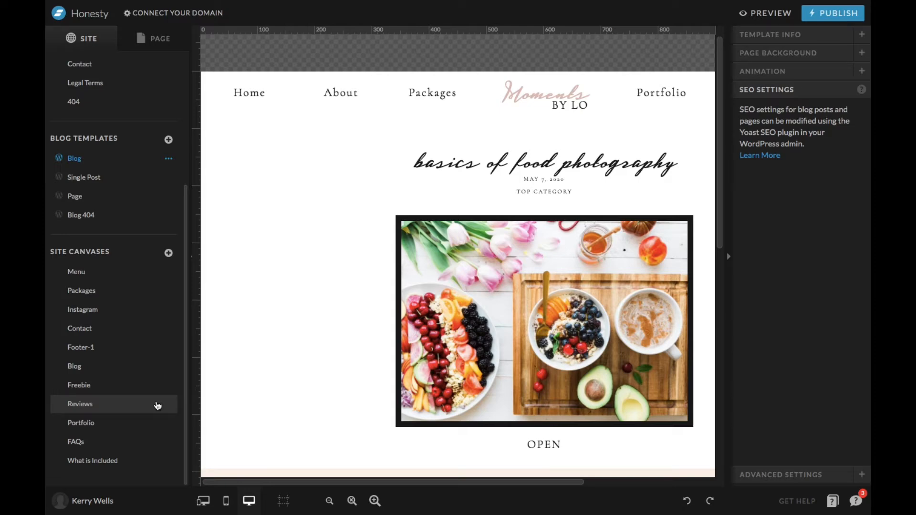
scroll(157, 405, up, 5)
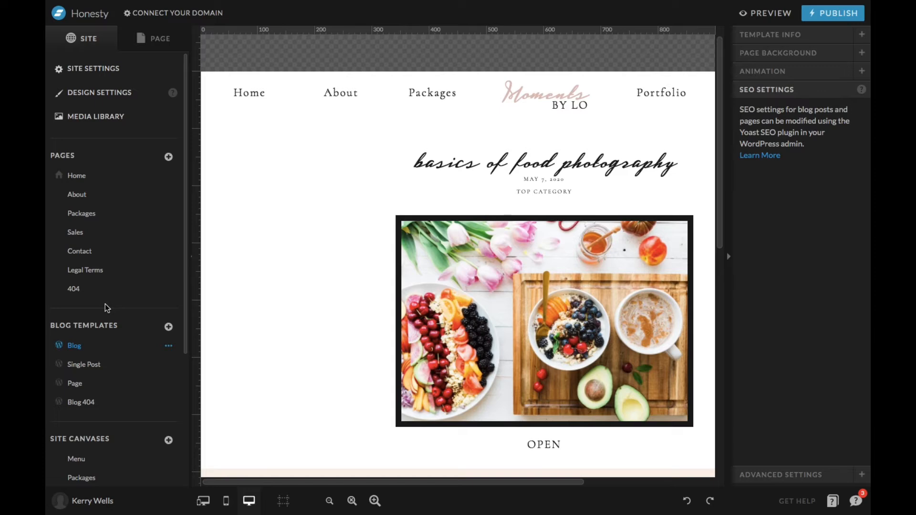
scroll(105, 305, down, 4)
scroll(105, 305, up, 4)
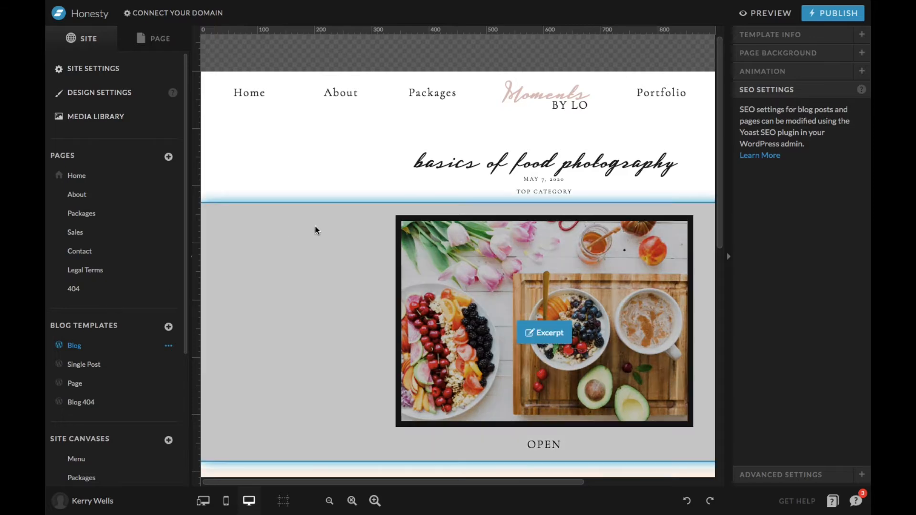
Show the Home page's list of canvases and examine the whole page down to its footer and Instagram section.
click(135, 182)
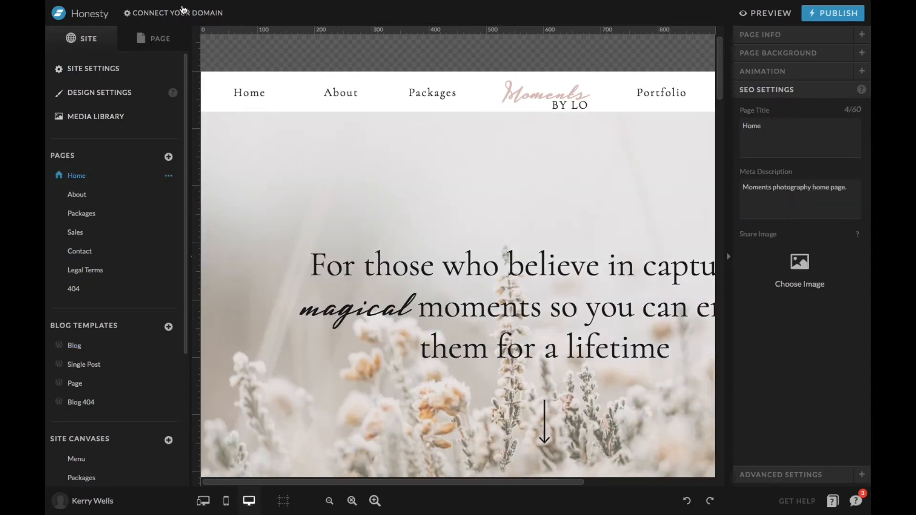
click(164, 41)
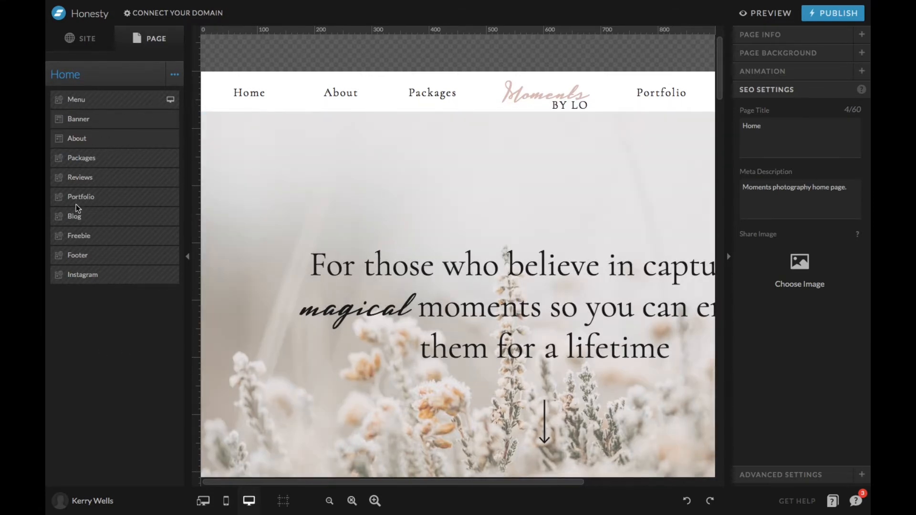
scroll(377, 290, down, 15)
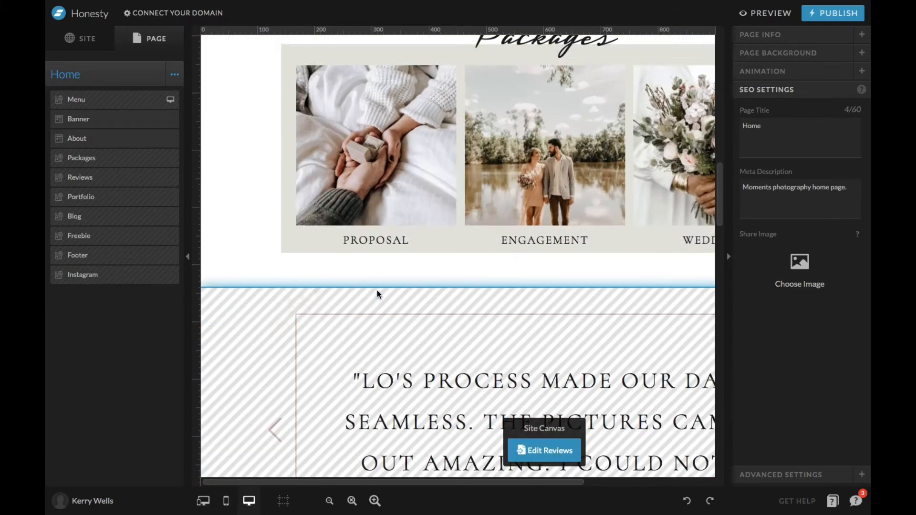
scroll(378, 294, down, 15)
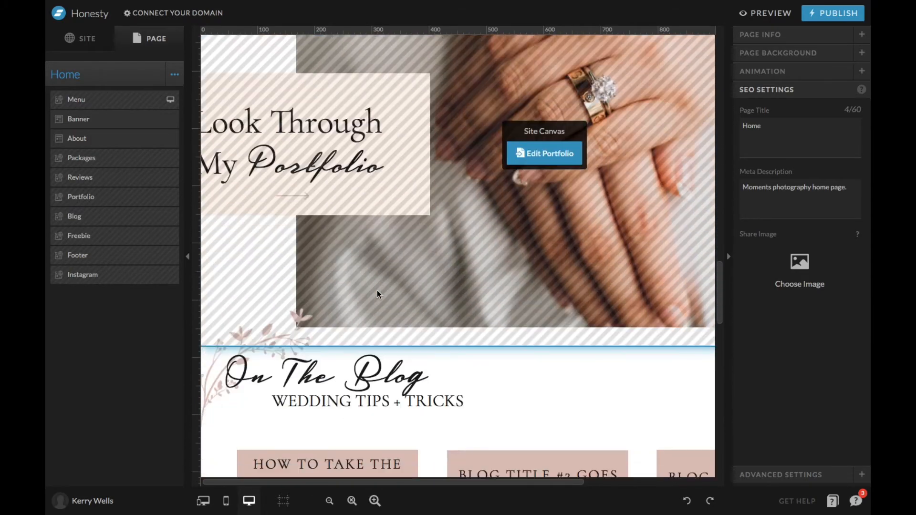
scroll(377, 292, down, 15)
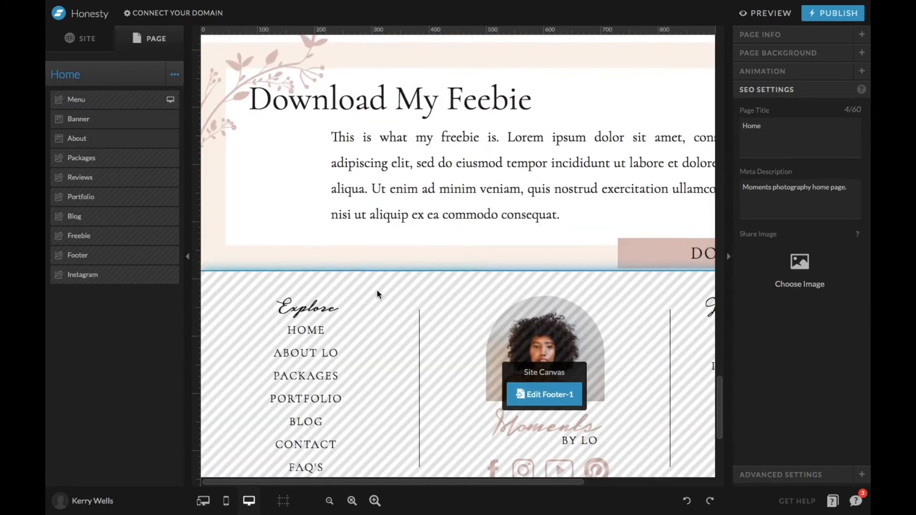
scroll(377, 292, up, 20)
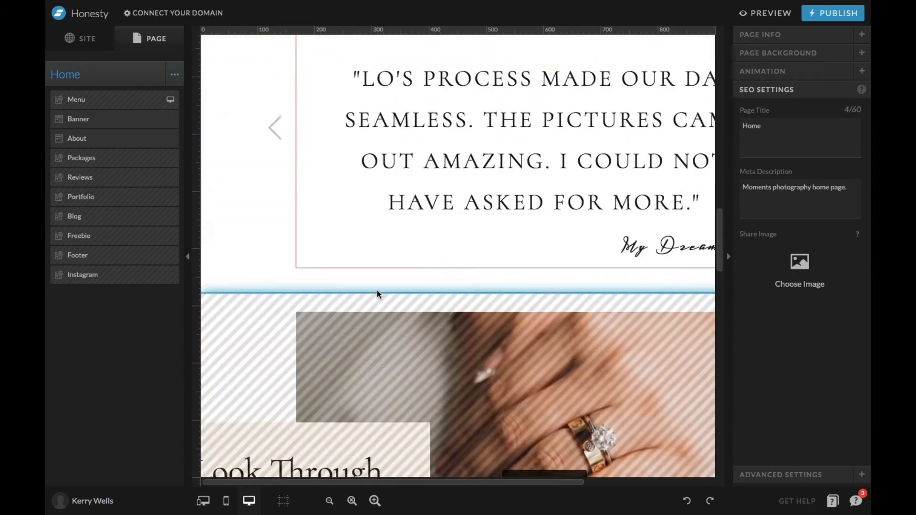
scroll(377, 291, up, 5)
scroll(377, 291, down, 20)
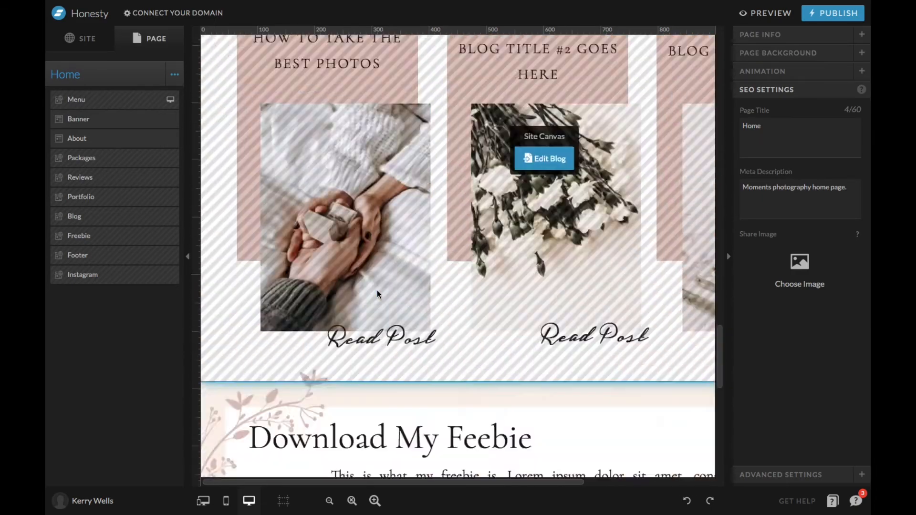
scroll(377, 292, down, 5)
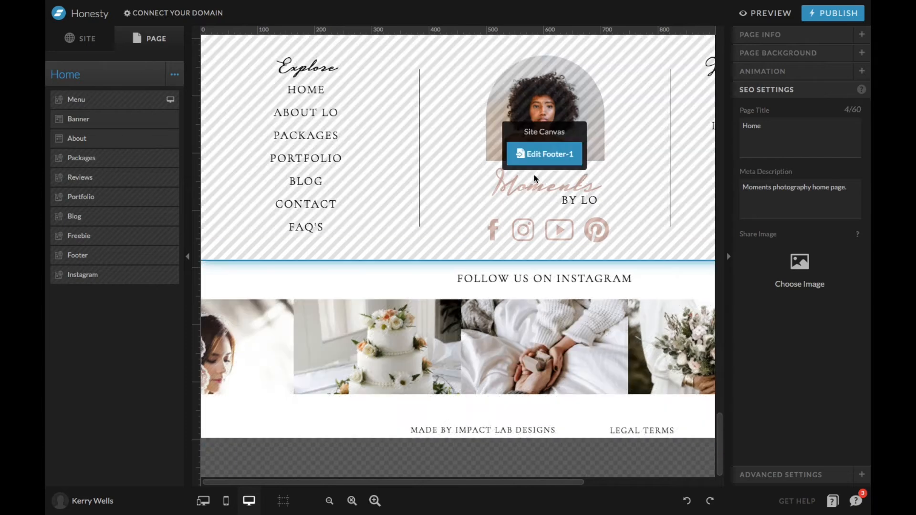
Inspect the Home page's Menu, Banner, About and Packages canvases, and reopen the About canvas to show its elements.
click(94, 100)
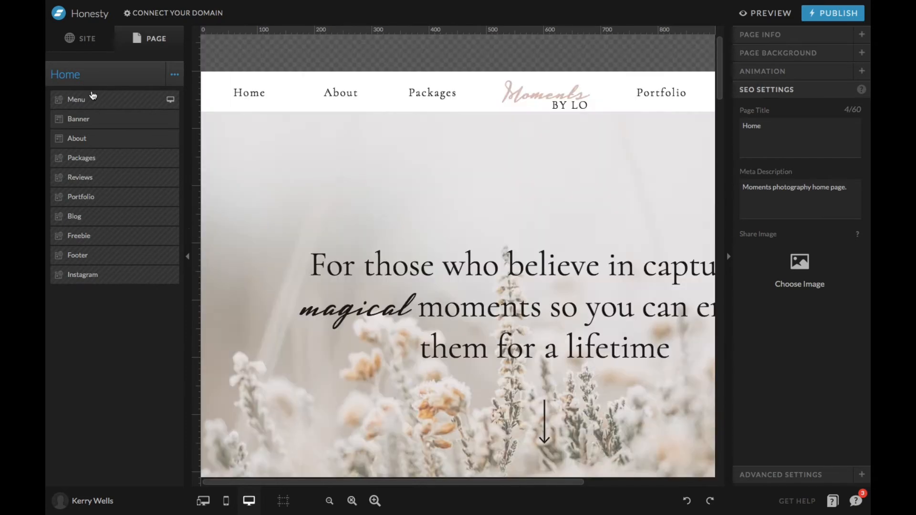
click(92, 117)
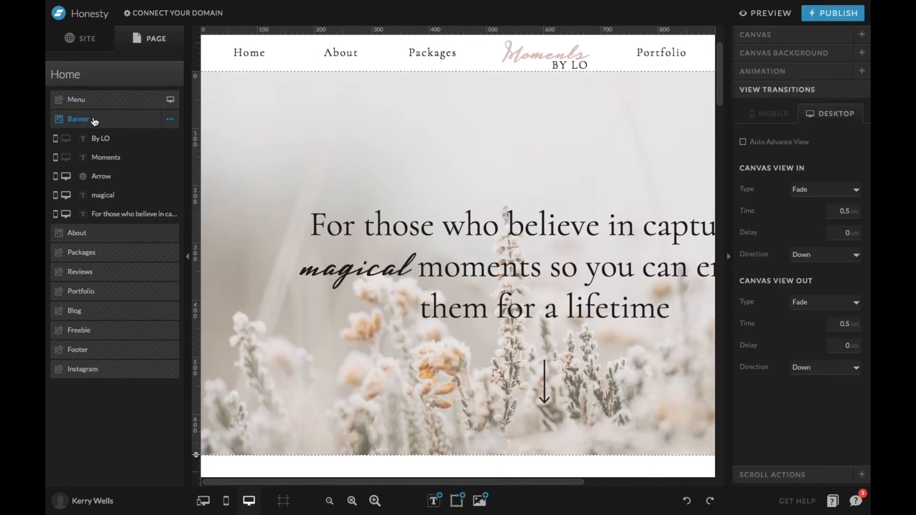
click(101, 232)
click(106, 253)
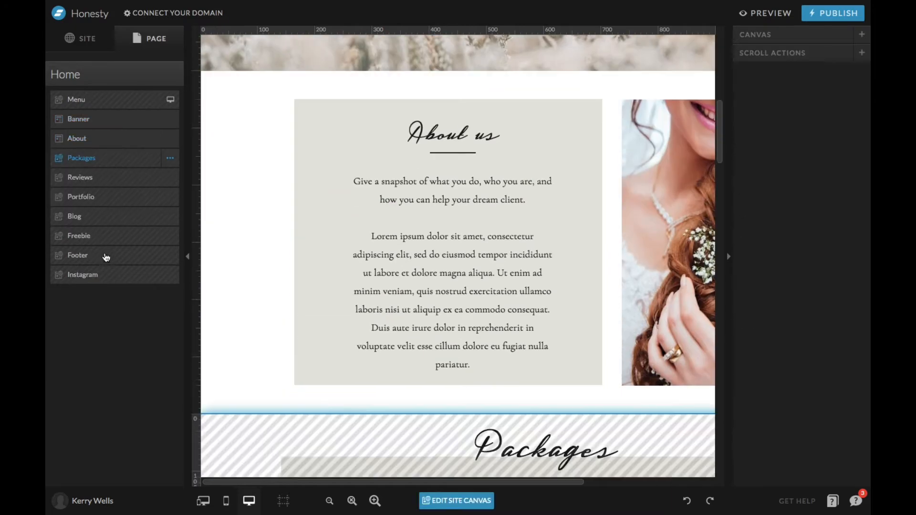
click(107, 143)
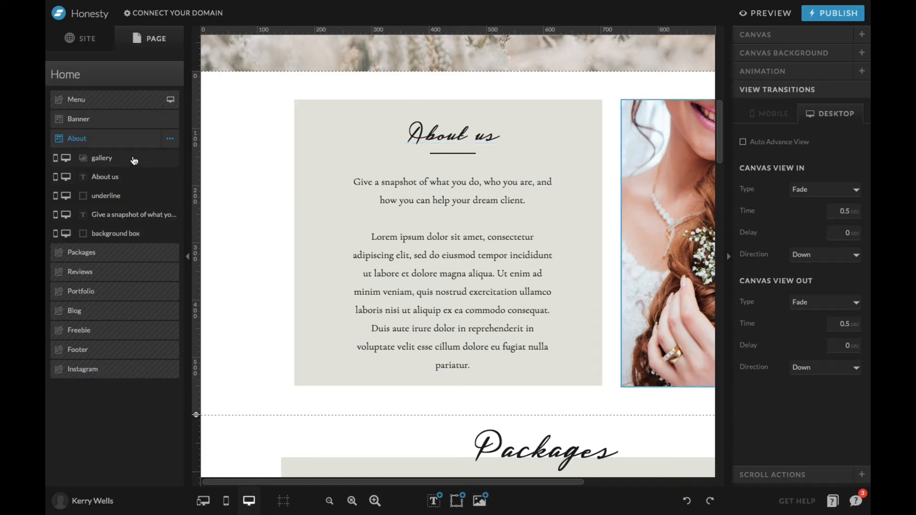
Inspect the About canvas's background box, paragraph text and underline, including the underline's mobile and desktop visibility controls.
click(123, 239)
click(116, 219)
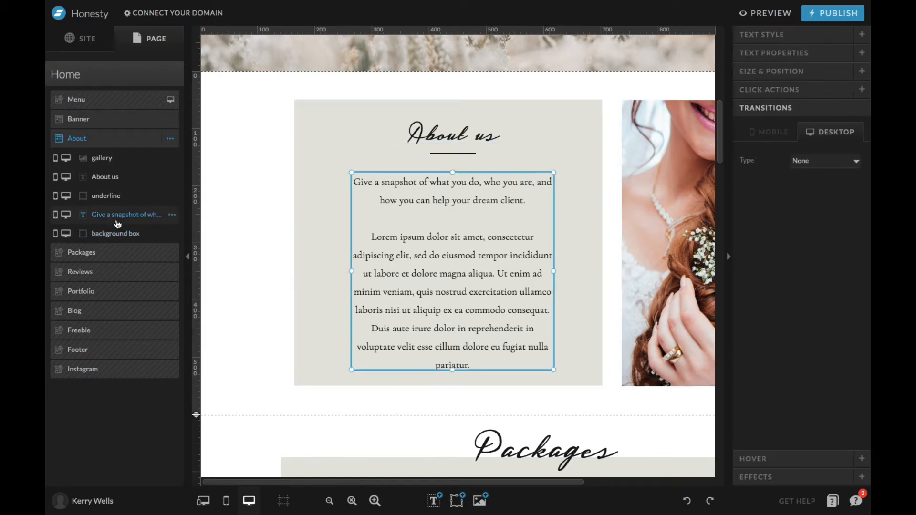
click(115, 206)
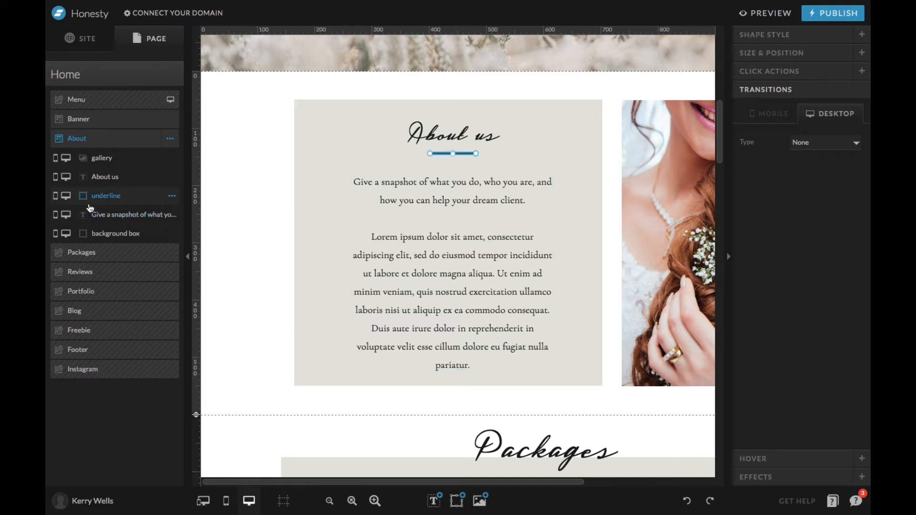
click(55, 196)
click(67, 199)
click(292, 212)
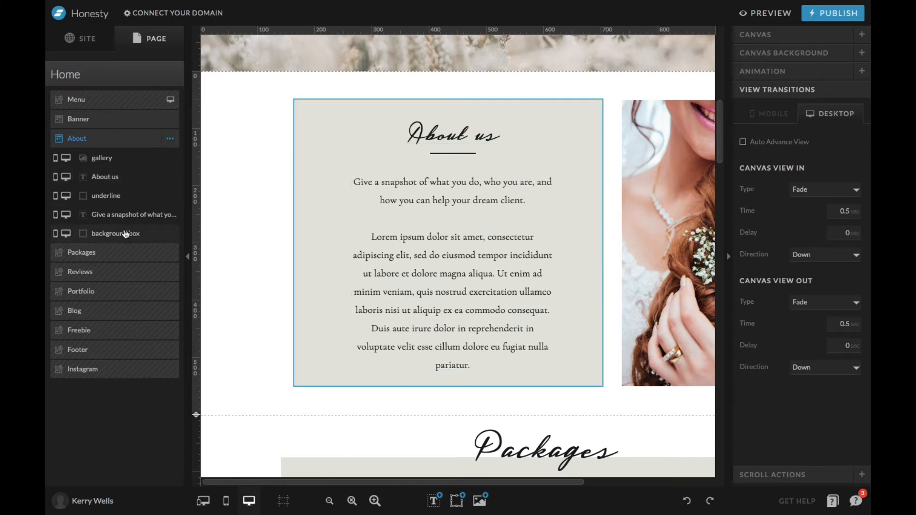
Move the background box above the underline in the About canvas's element order, and return it to the end of the list.
drag(125, 233, 125, 189)
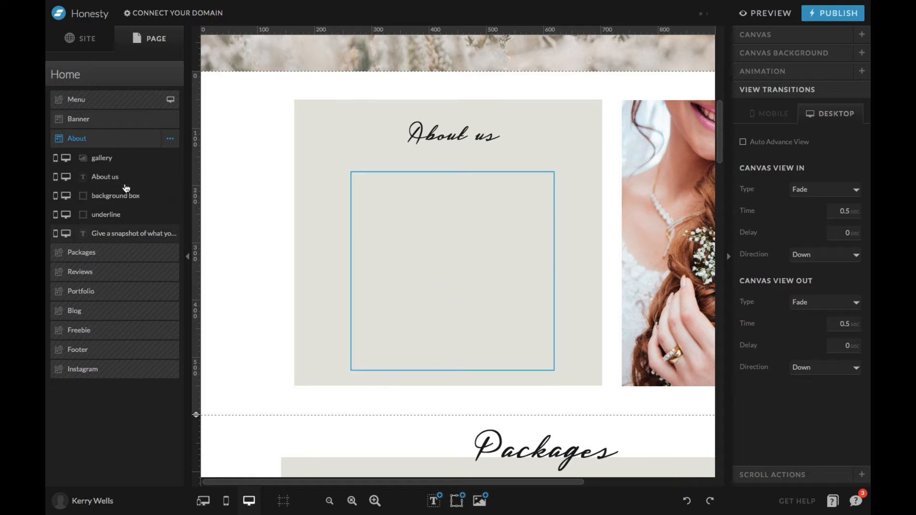
drag(112, 196, 119, 234)
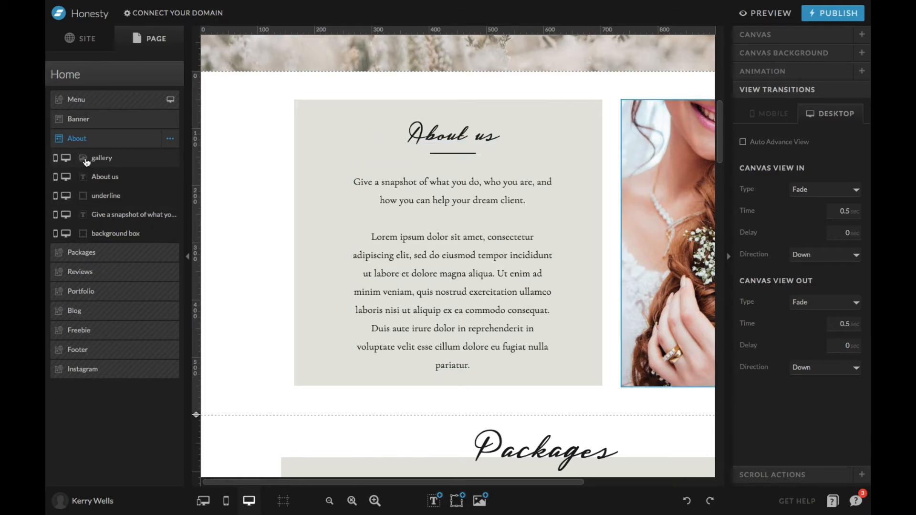
Review the Home page's canvas list, compare its Menu and Banner canvases, and show the Menu canvas's settings.
scroll(299, 156, right, 1)
click(112, 80)
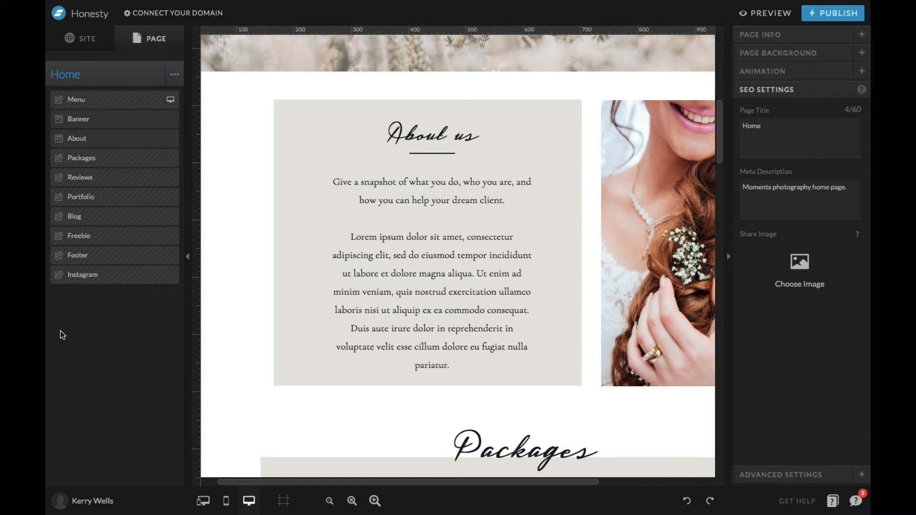
click(66, 104)
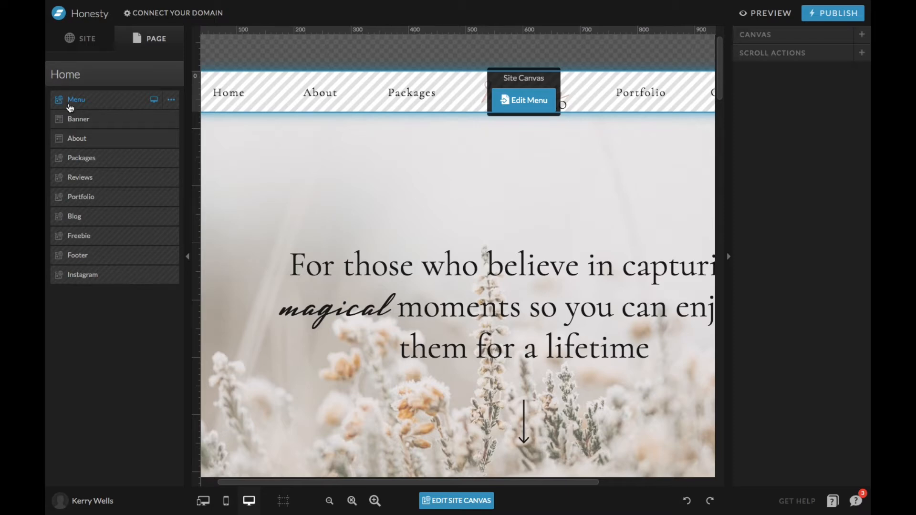
click(78, 120)
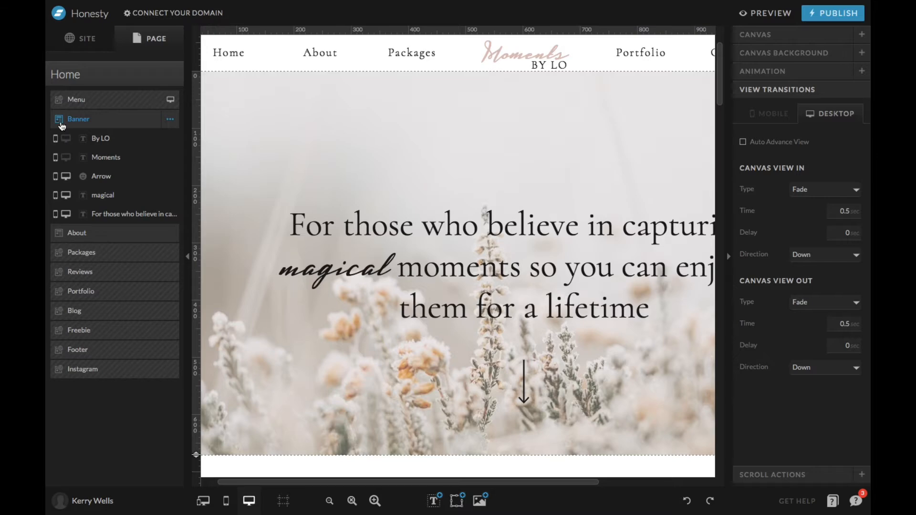
click(80, 102)
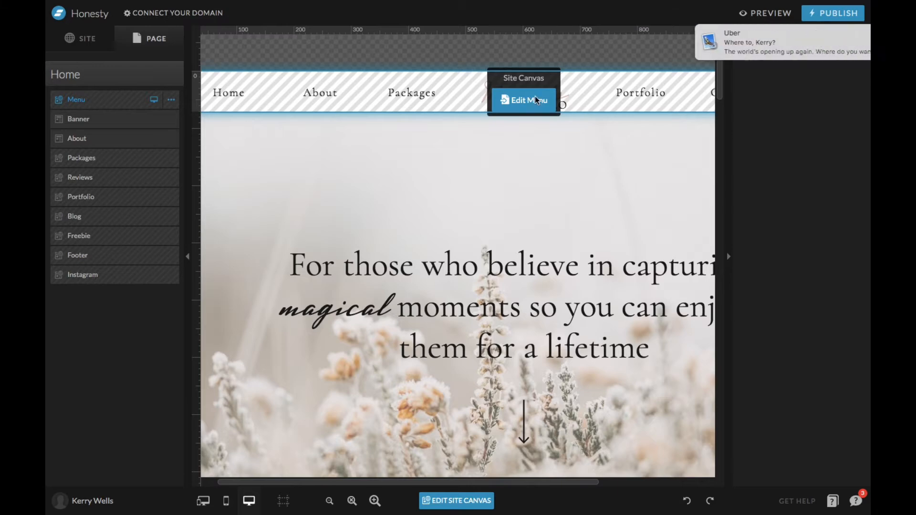
click(791, 34)
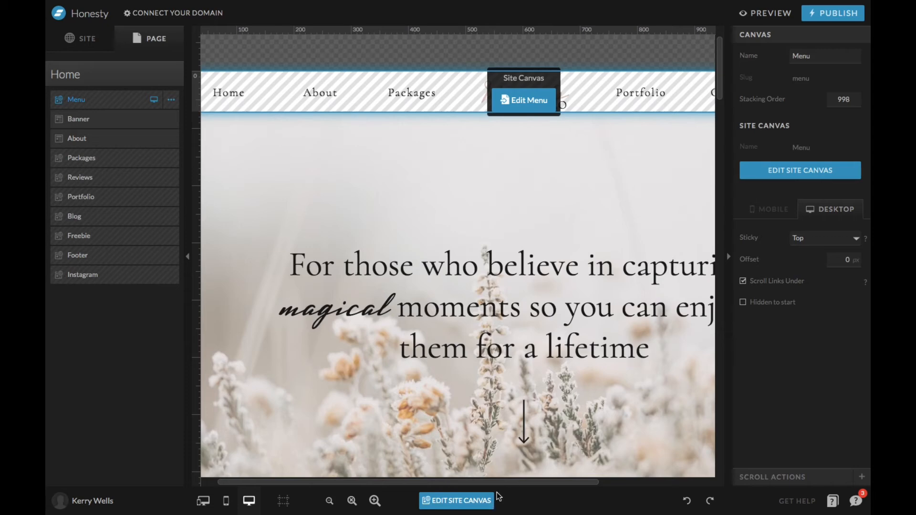
Open the Menu site canvas for editing and inspect its Moments logo text and its Packages, About, Blog, Contact and Portfolio links.
click(516, 96)
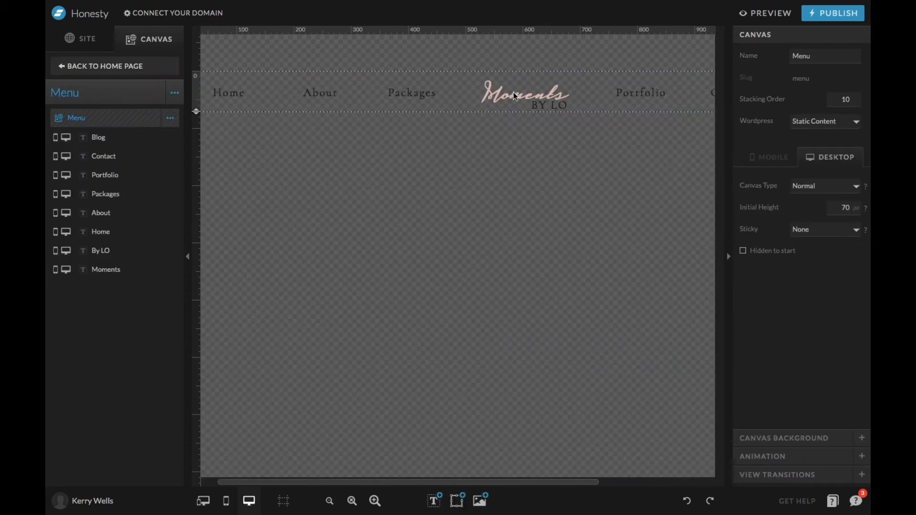
click(485, 90)
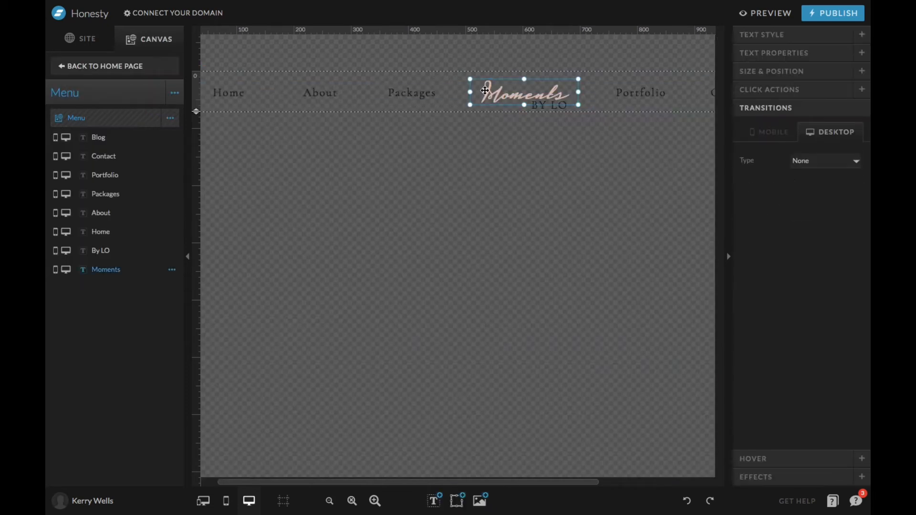
click(419, 94)
click(327, 102)
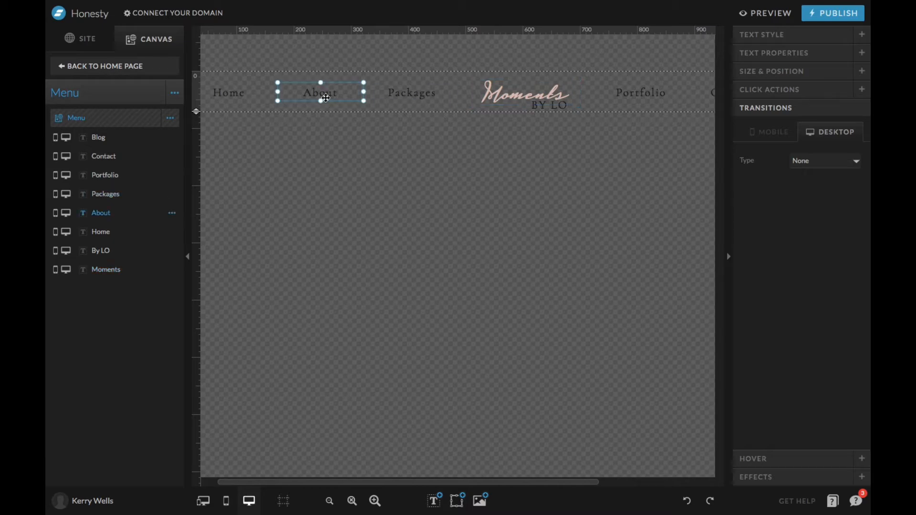
click(139, 142)
click(129, 157)
click(124, 175)
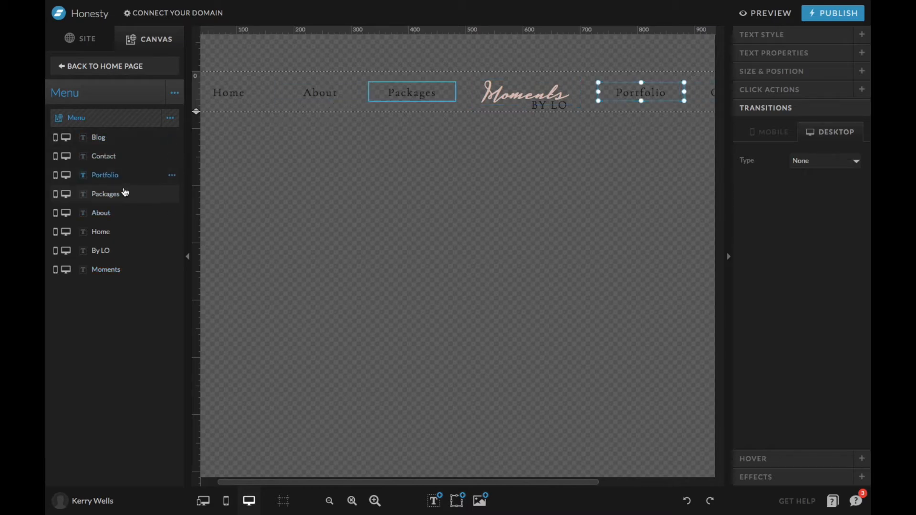
click(124, 193)
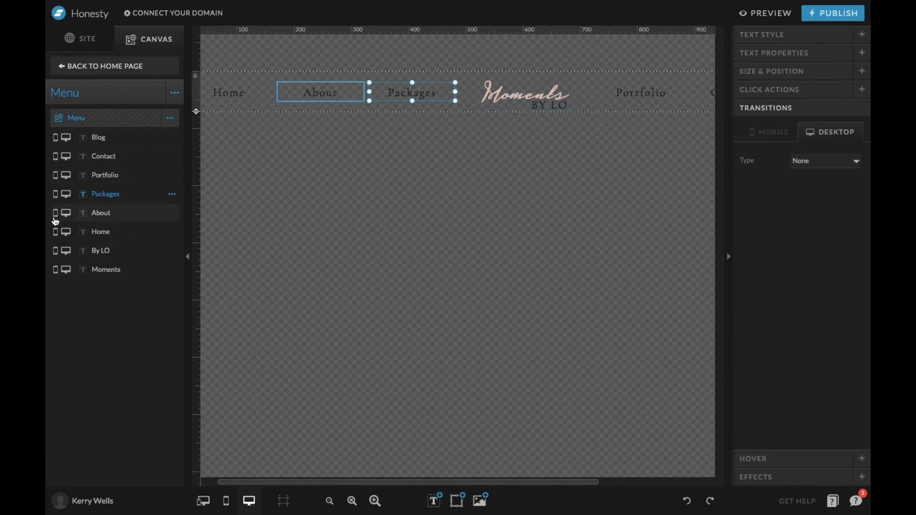
Return to the Home page and view the options available for the Banner canvas and for its Arrow element.
click(83, 68)
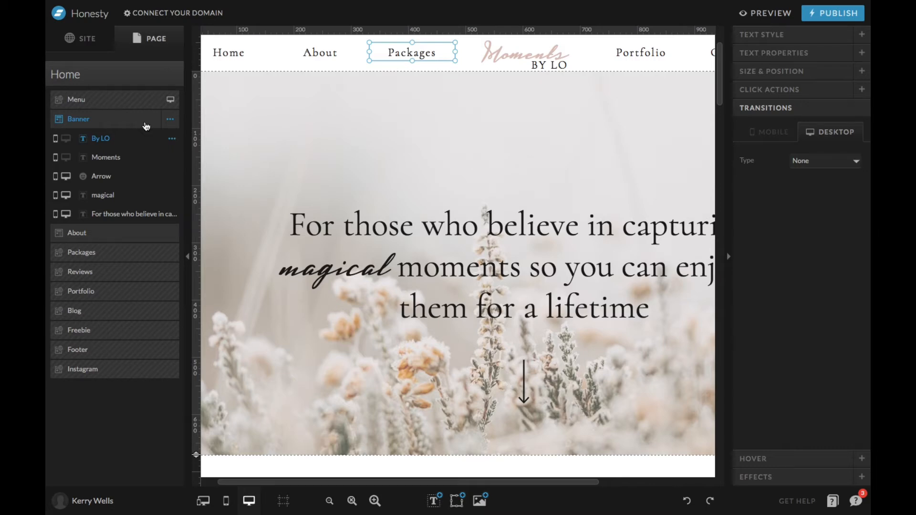
click(170, 120)
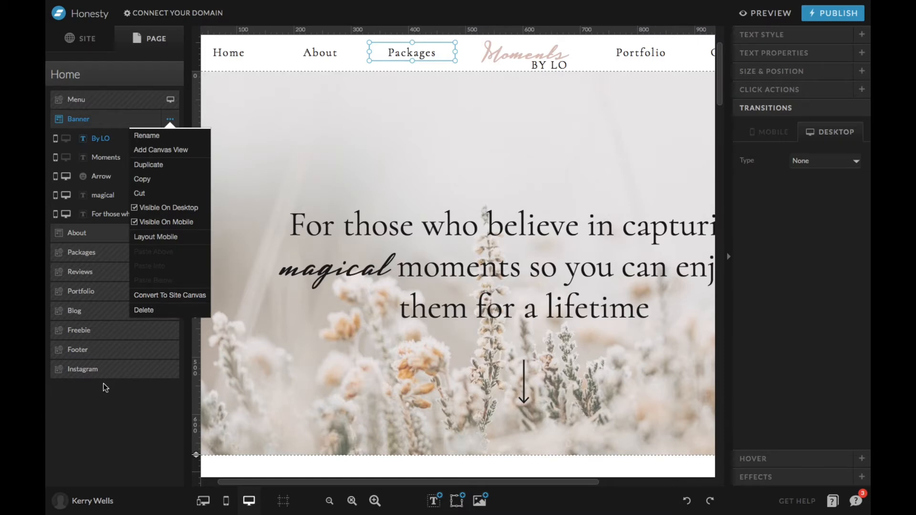
click(106, 415)
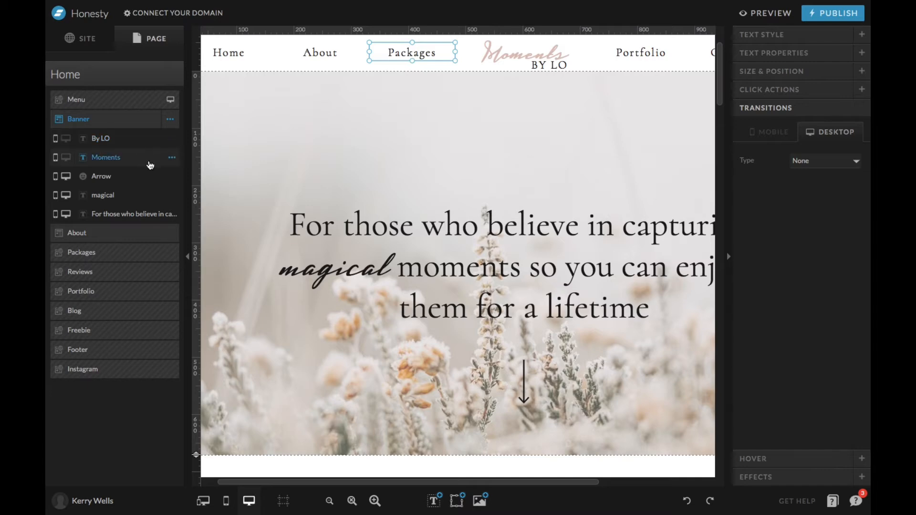
click(151, 177)
click(171, 178)
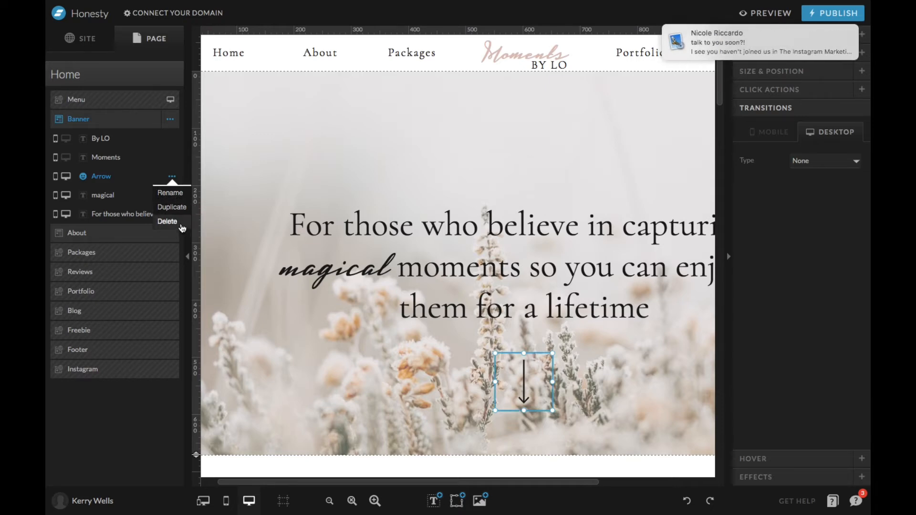
Return to the site overview, view the site design and account settings options, and close them.
click(84, 38)
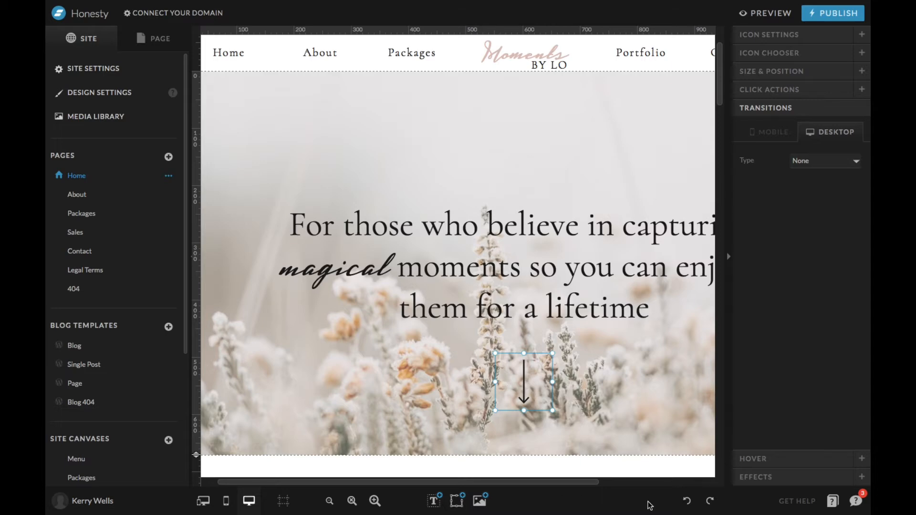
click(94, 501)
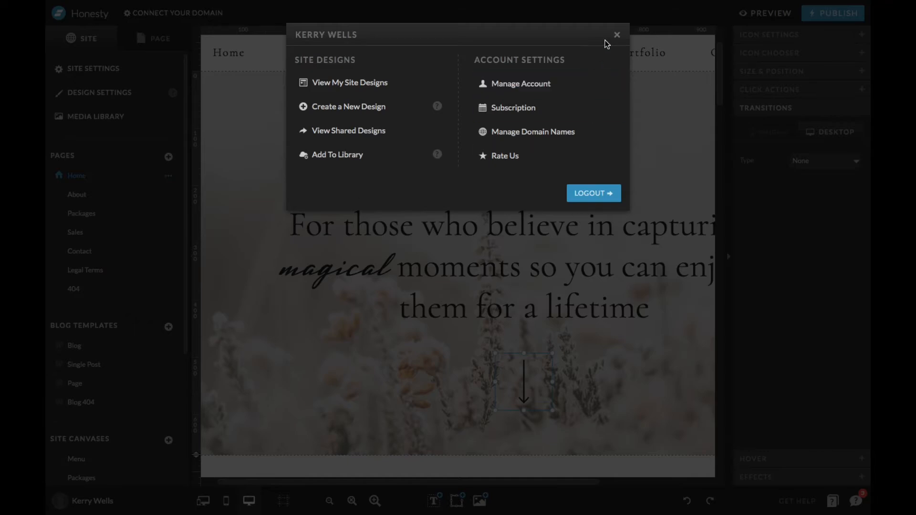
click(616, 35)
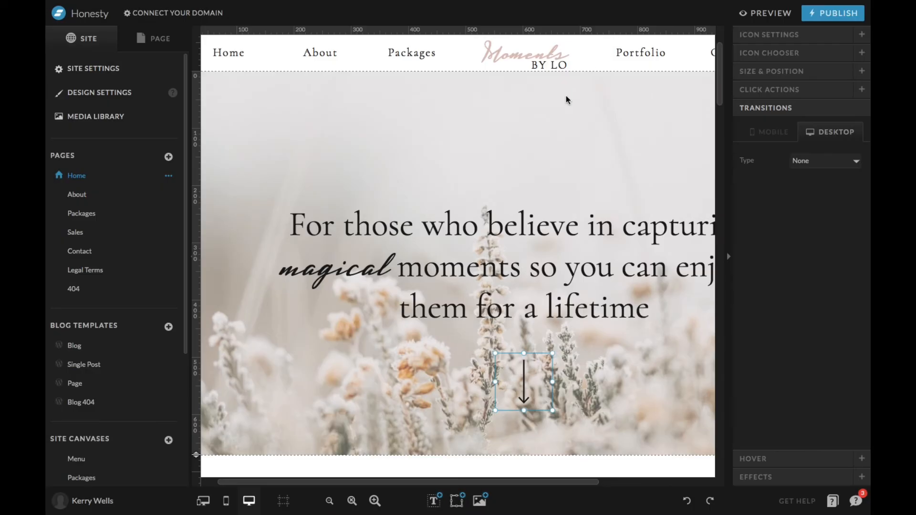
Compare the Home page in the mobile-only, desktop-only and combined mobile and desktop views.
click(225, 504)
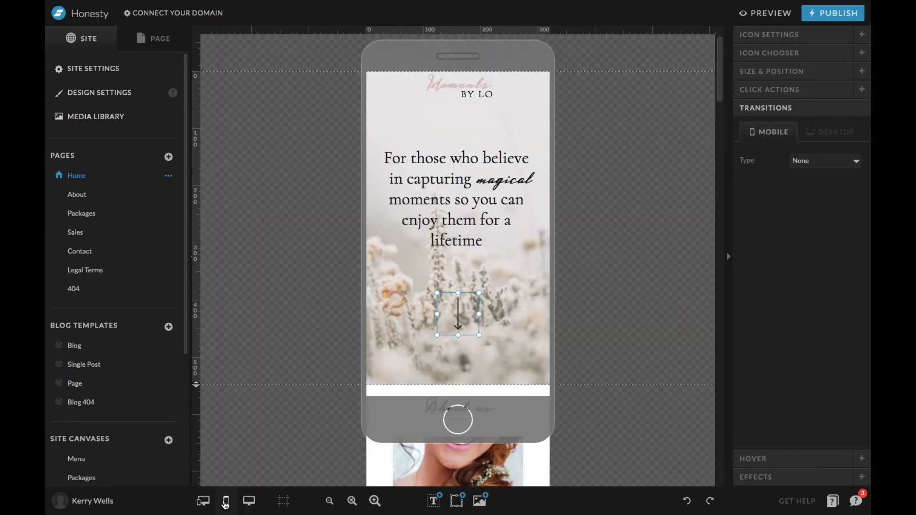
click(203, 503)
click(248, 500)
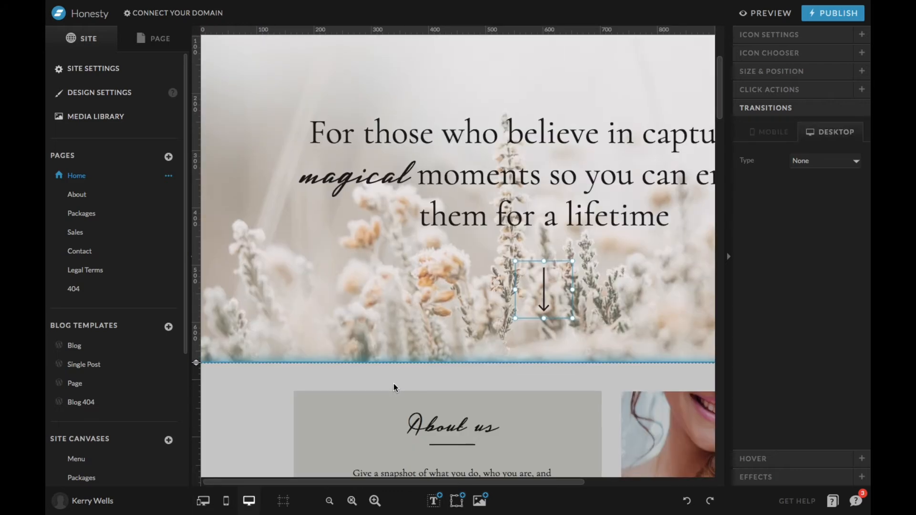
scroll(393, 384, up, 3)
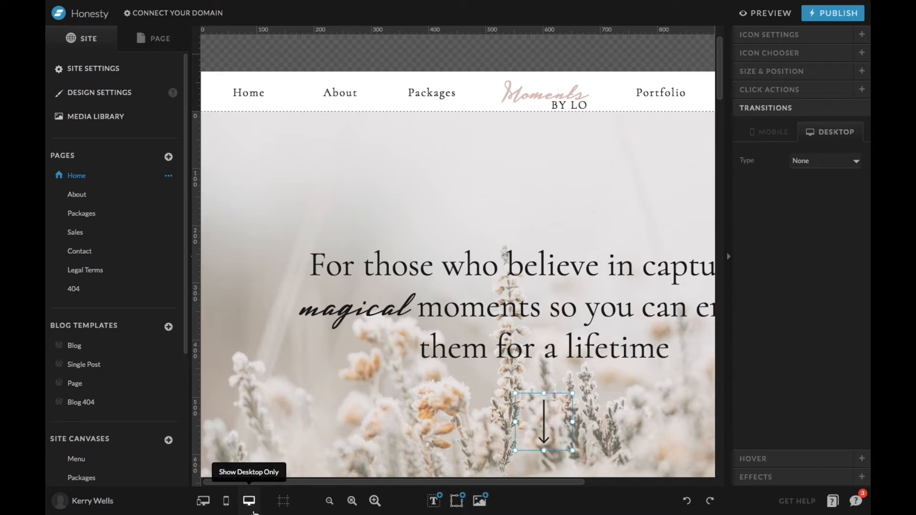
click(204, 502)
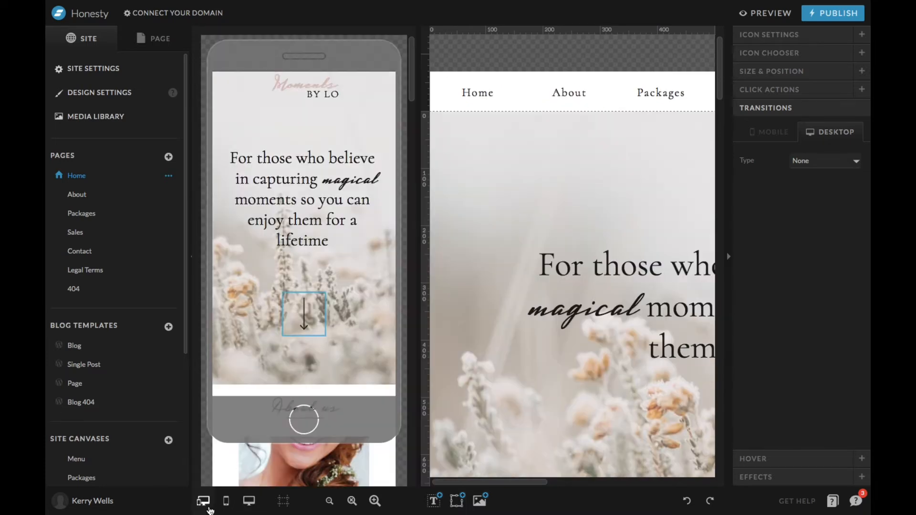
Show only the mobile layout of the Home page and examine it down through the About and Packages sections.
click(226, 501)
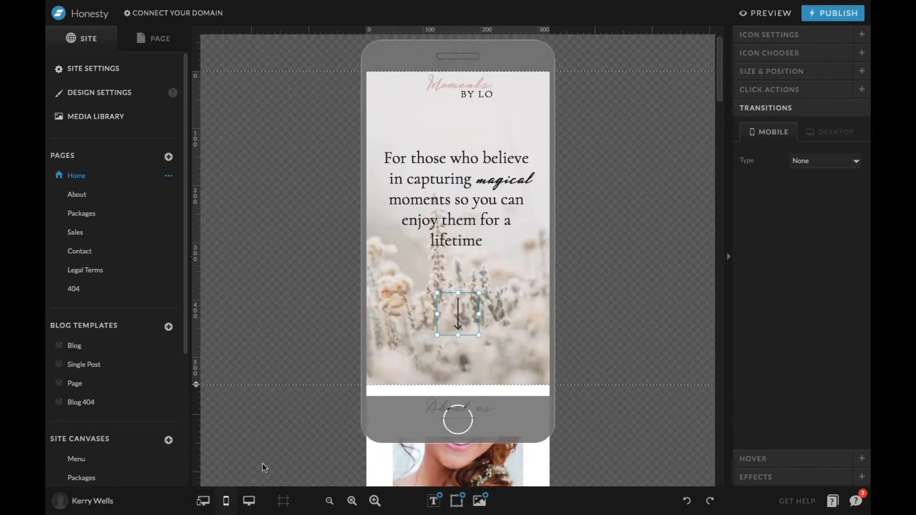
scroll(490, 280, down, 10)
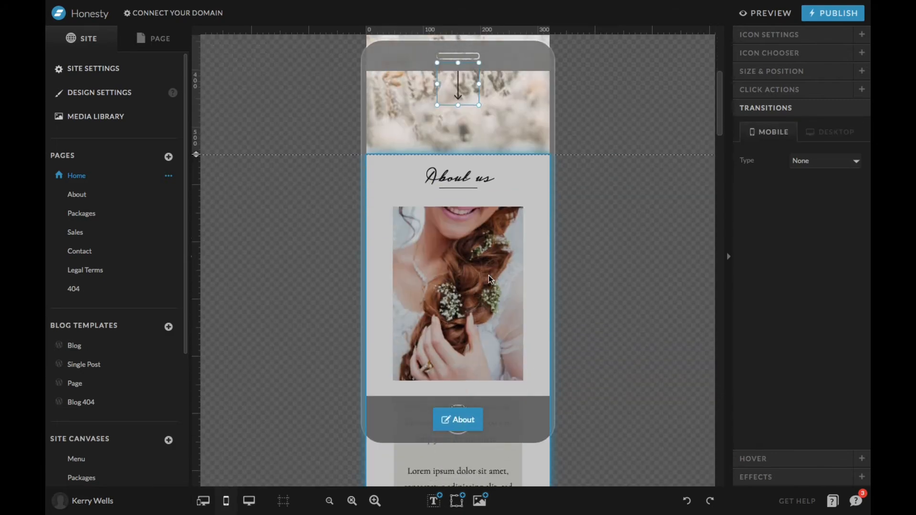
scroll(488, 275, down, 5)
scroll(488, 276, up, 15)
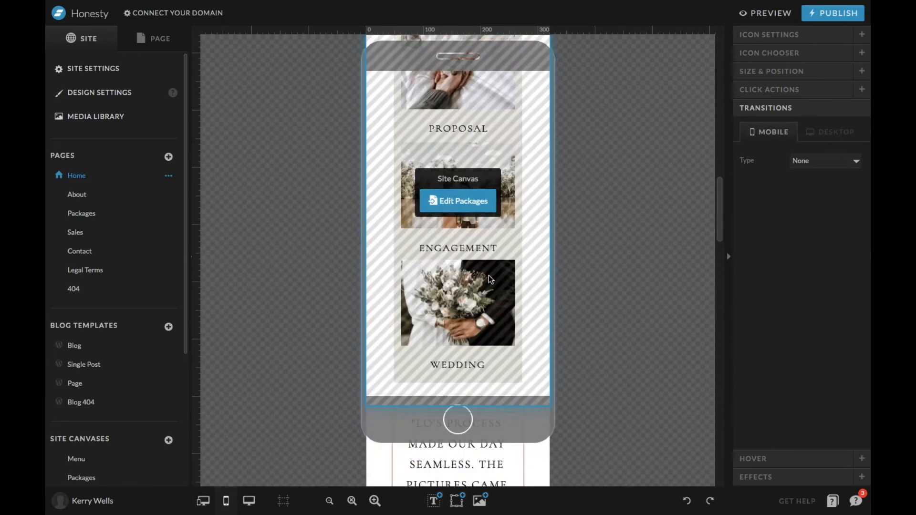
Show the mobile and desktop layouts side by side, look through both, and toggle the Display Canvas Guidelines option.
click(205, 501)
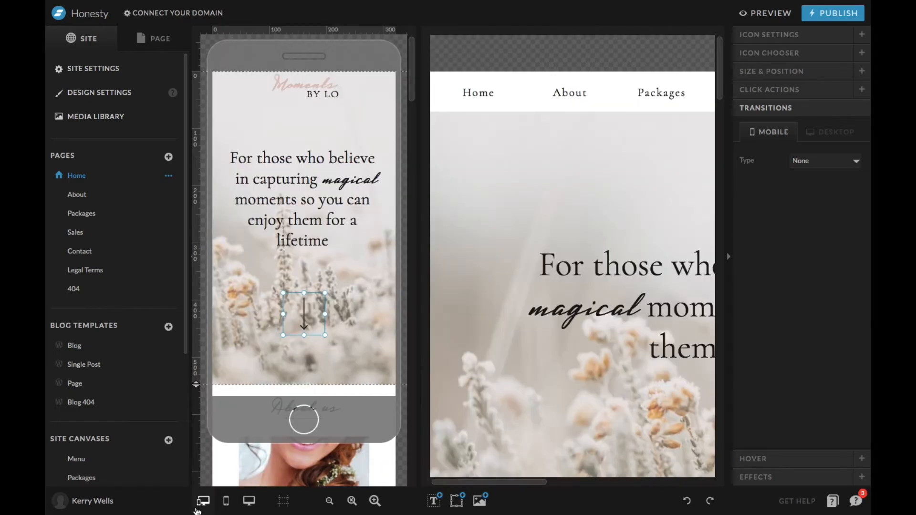
mouse_move(274, 509)
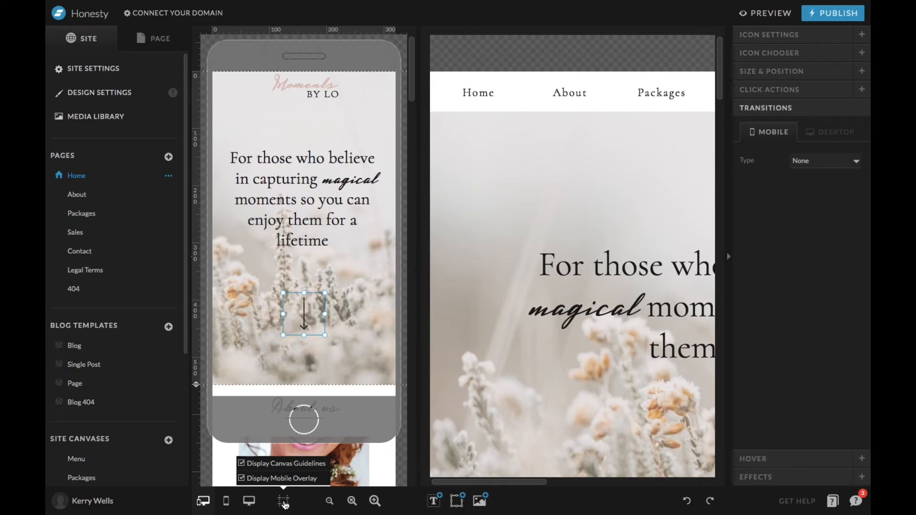
scroll(295, 381, down, 3)
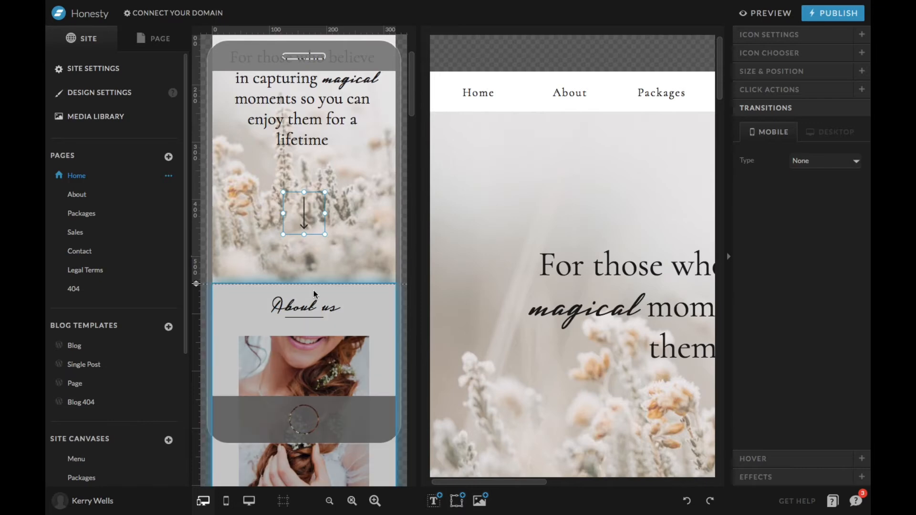
scroll(436, 307, down, 20)
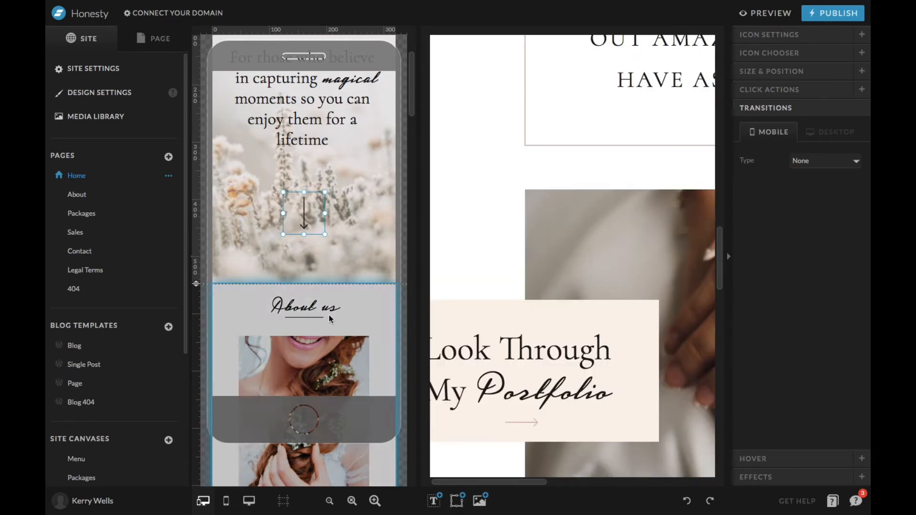
click(285, 500)
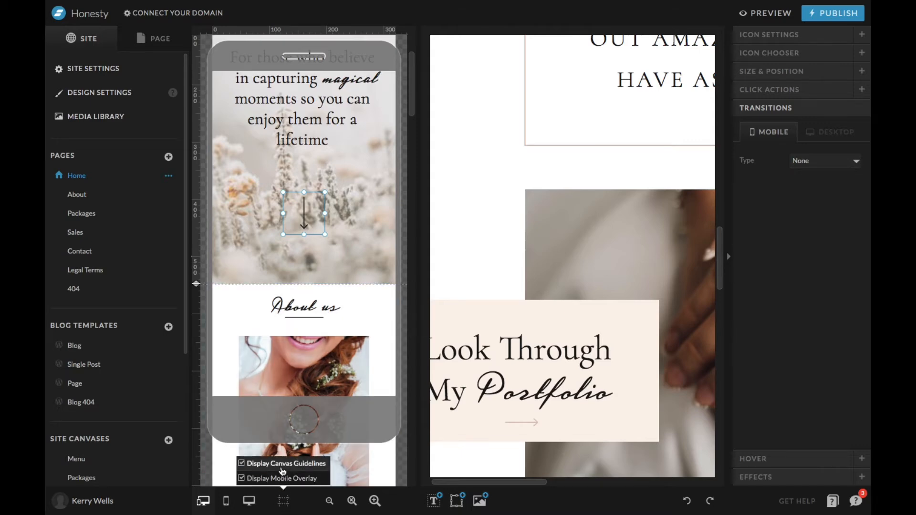
click(281, 463)
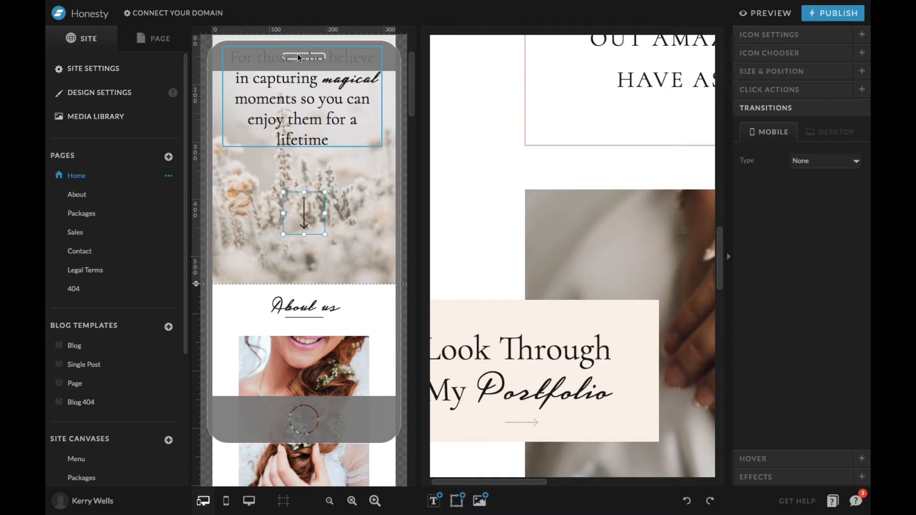
Toggle the Display Mobile Overlay option and examine the mobile layout down to the Portfolio section and back to the banner.
mouse_move(286, 502)
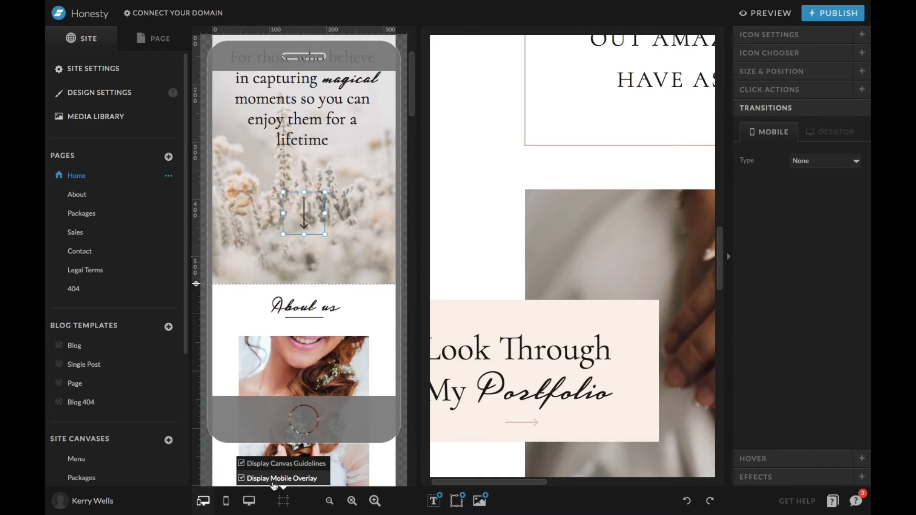
click(273, 481)
click(274, 481)
scroll(371, 273, up, 3)
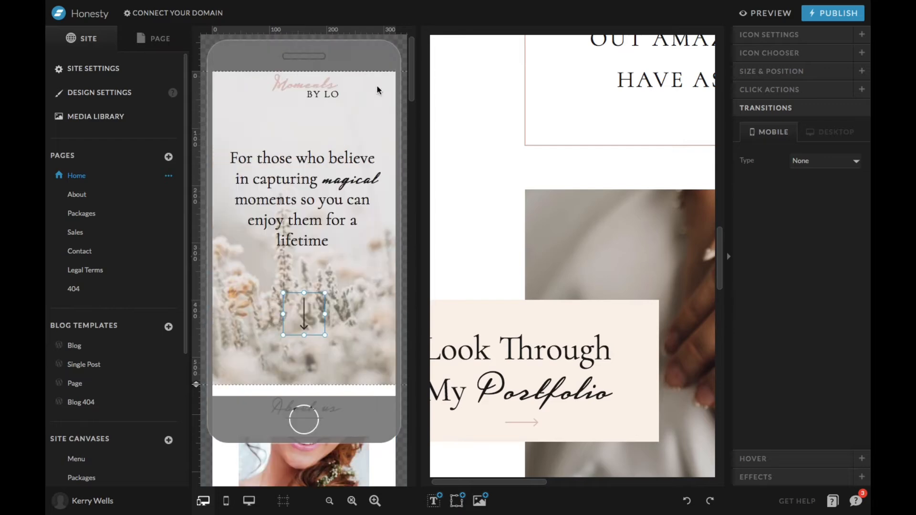
scroll(338, 336, down, 7)
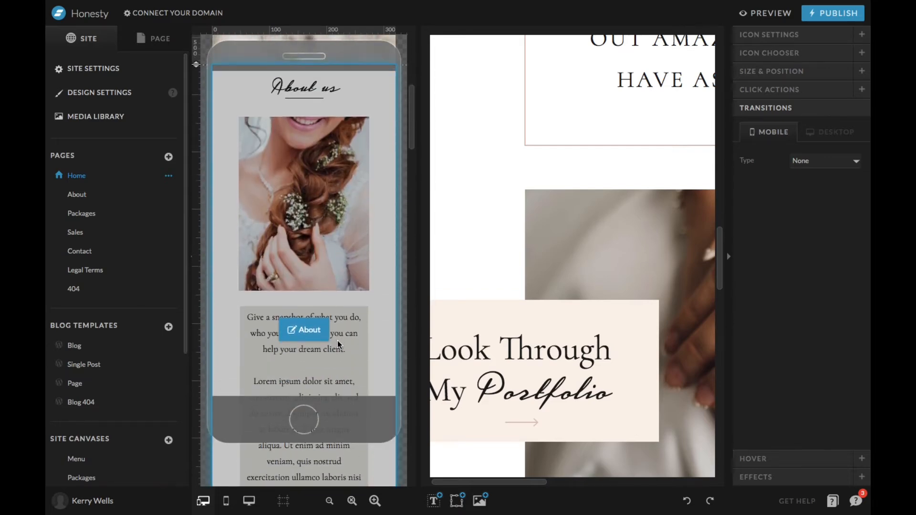
scroll(337, 339, down, 5)
scroll(337, 340, down, 8)
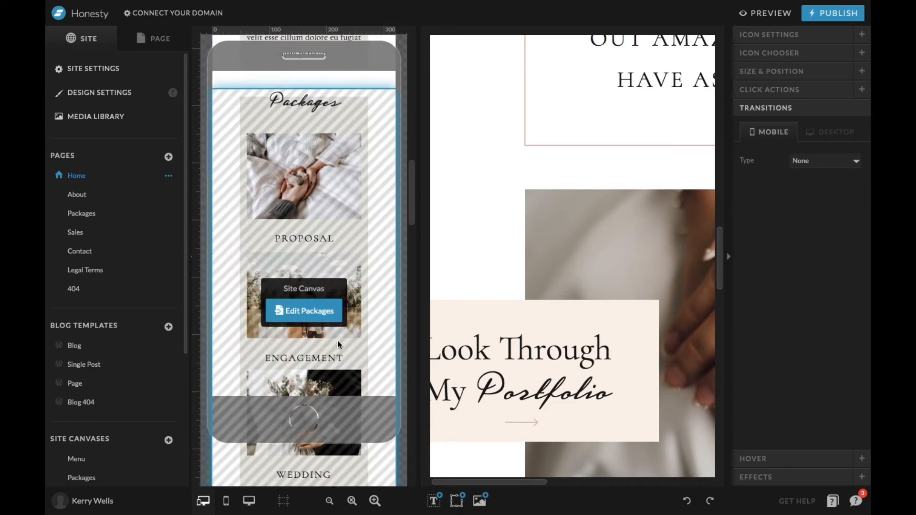
scroll(337, 340, down, 10)
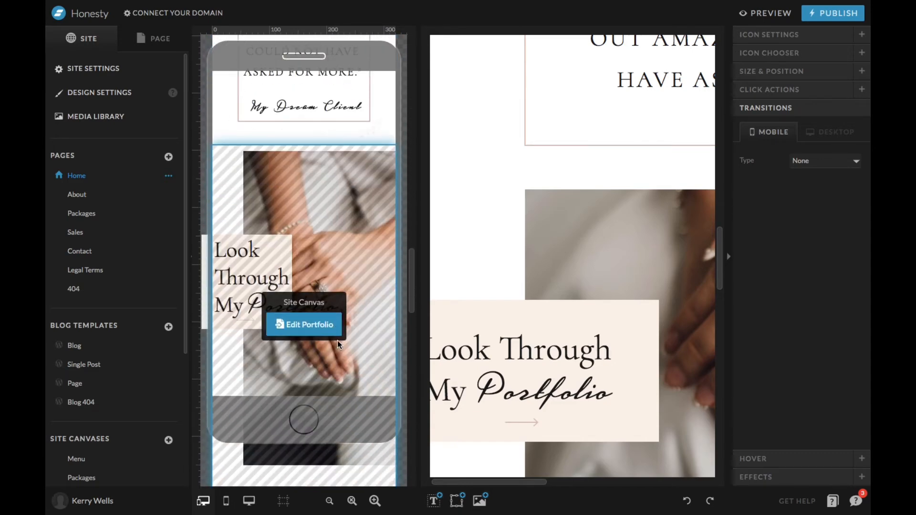
scroll(336, 340, up, 20)
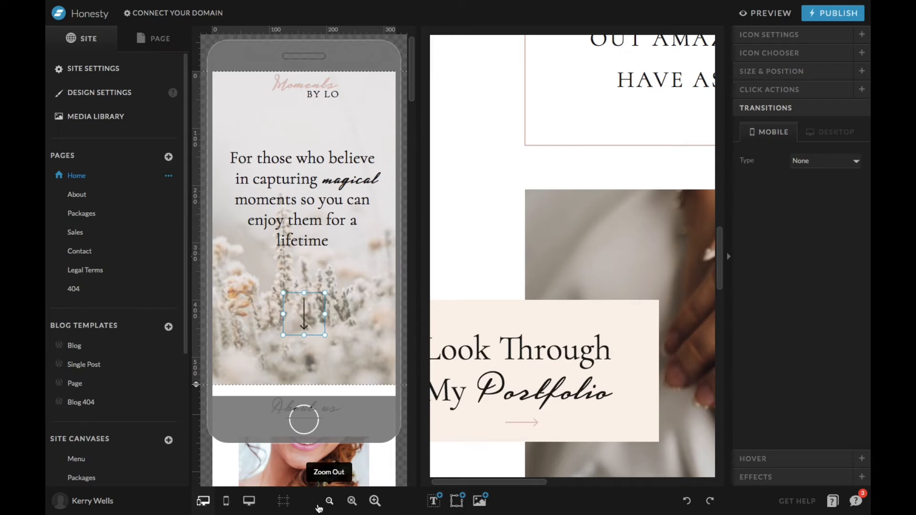
Zoom the layouts in and back out, and view the kinds of elements that can be added to a canvas.
click(375, 501)
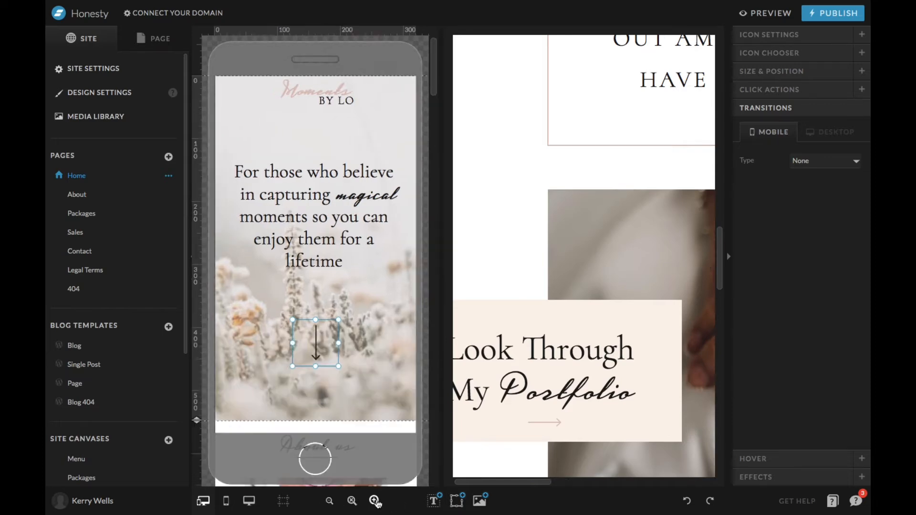
click(329, 501)
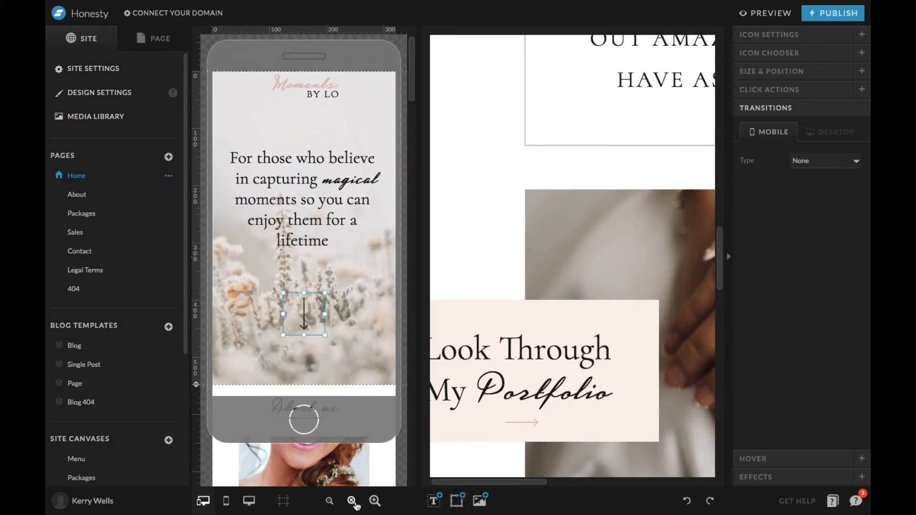
mouse_move(457, 500)
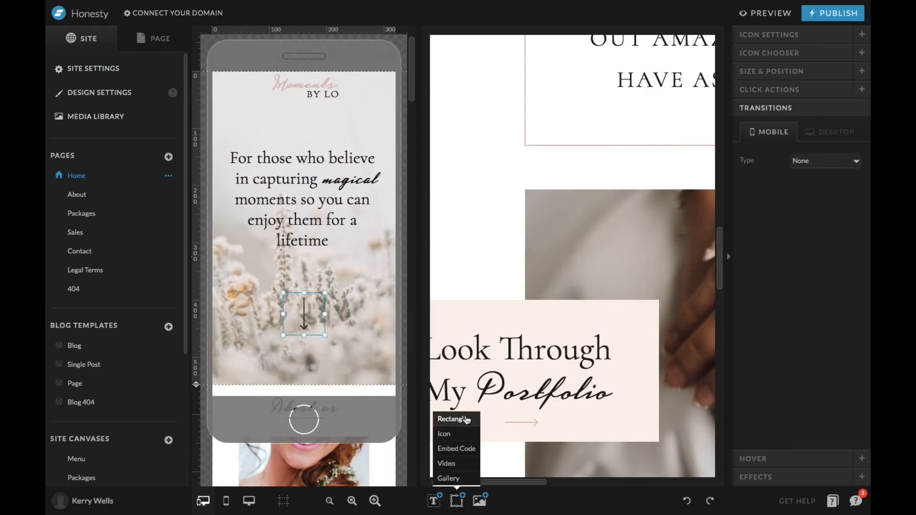
click(410, 497)
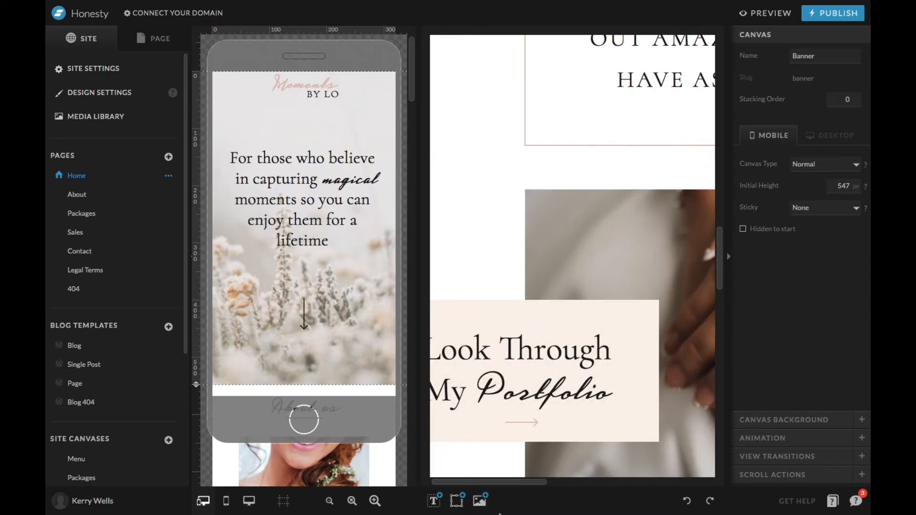
mouse_move(450, 502)
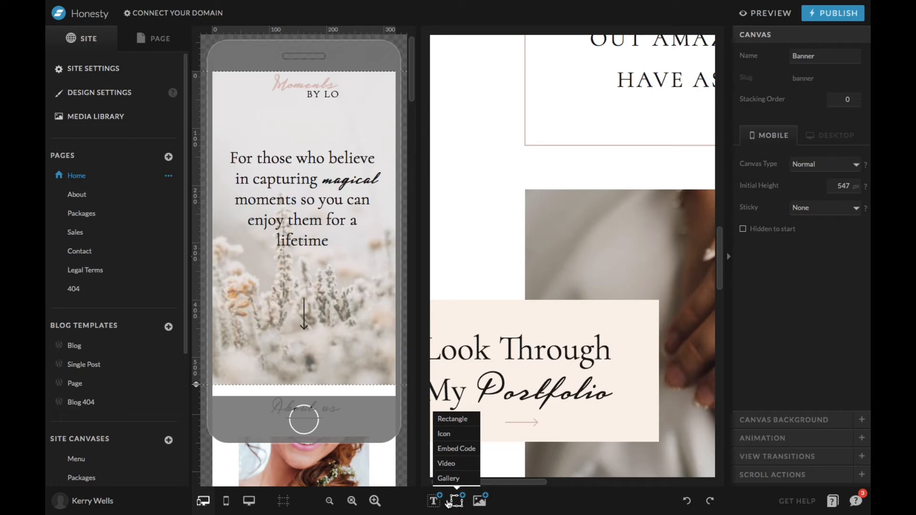
Show only the desktop layout of the Home page and select the About canvas.
scroll(552, 188, up, 15)
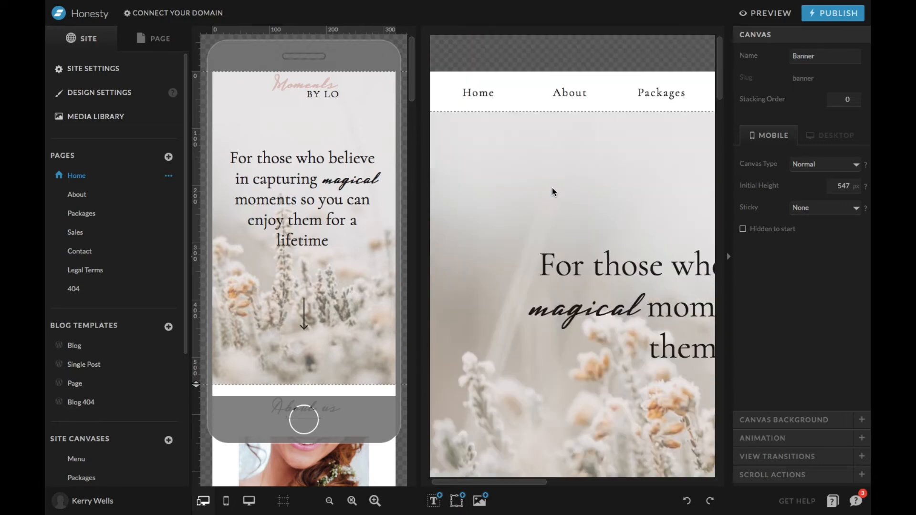
scroll(551, 187, down, 6)
scroll(552, 191, down, 3)
click(449, 214)
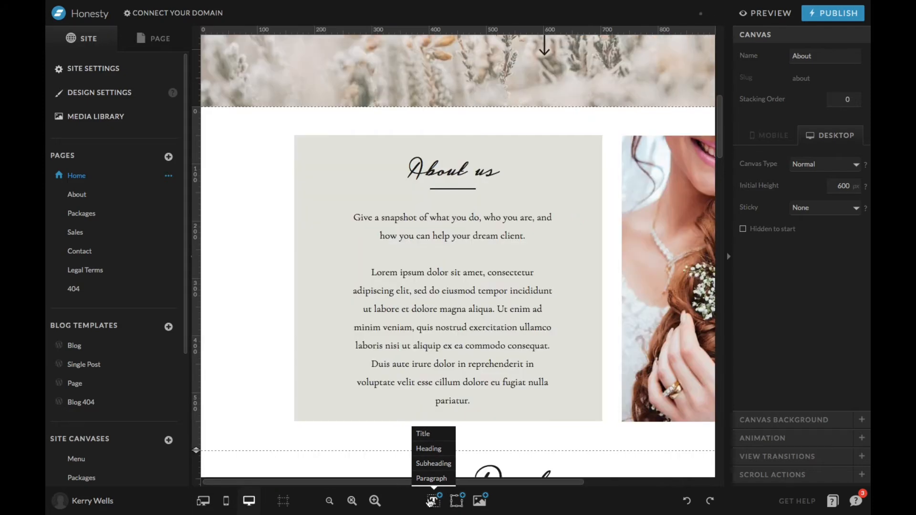
Add a Title text beside the About us box, change its wording to "My Title", and widen its text box to fit.
click(422, 433)
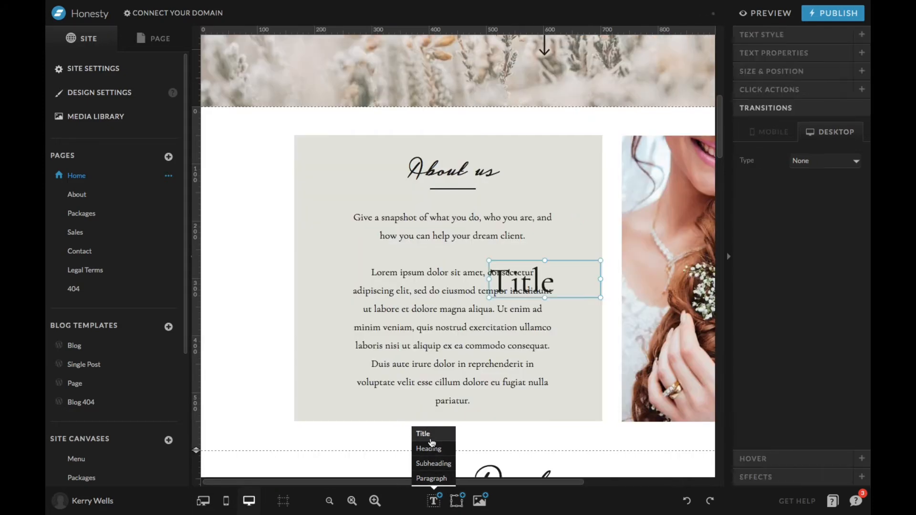
drag(576, 278, 311, 158)
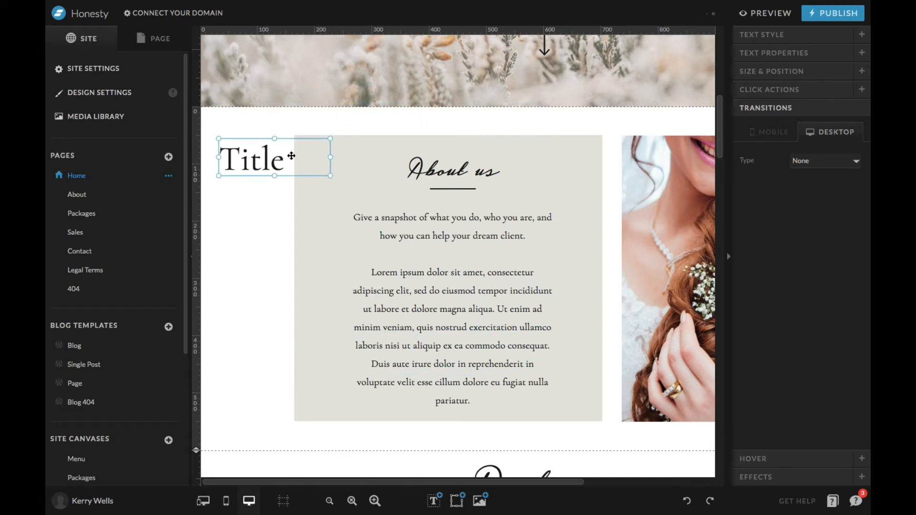
double_click(291, 156)
text(My Title)
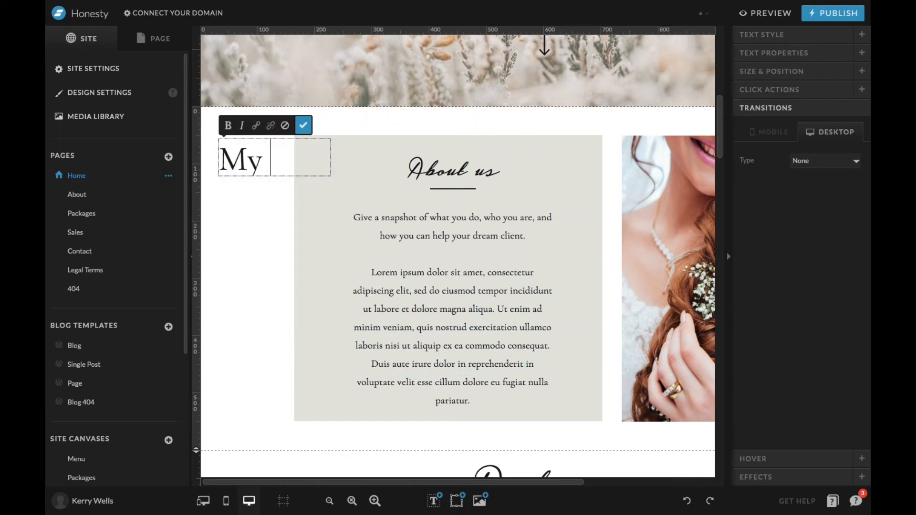
key(ctrl+z)
click(265, 226)
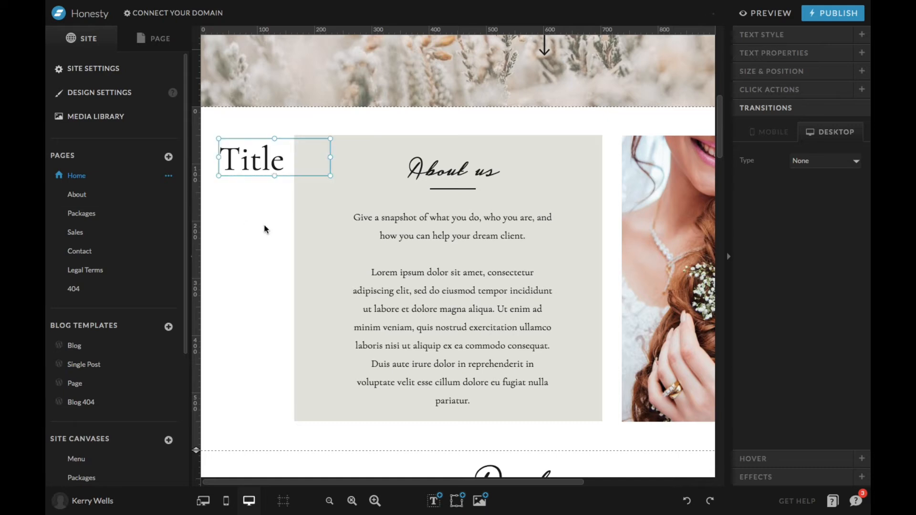
mouse_move(331, 157)
mouse_down()
mouse_move(368, 168)
mouse_move(338, 173)
mouse_up()
Look through the text style settings of the My Title text, and delete the text from the About canvas.
click(801, 35)
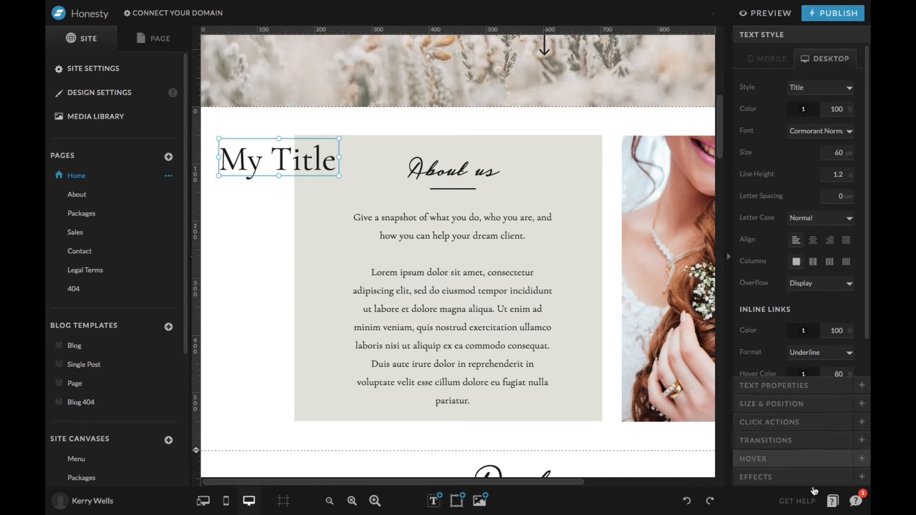
scroll(809, 90, down, 2)
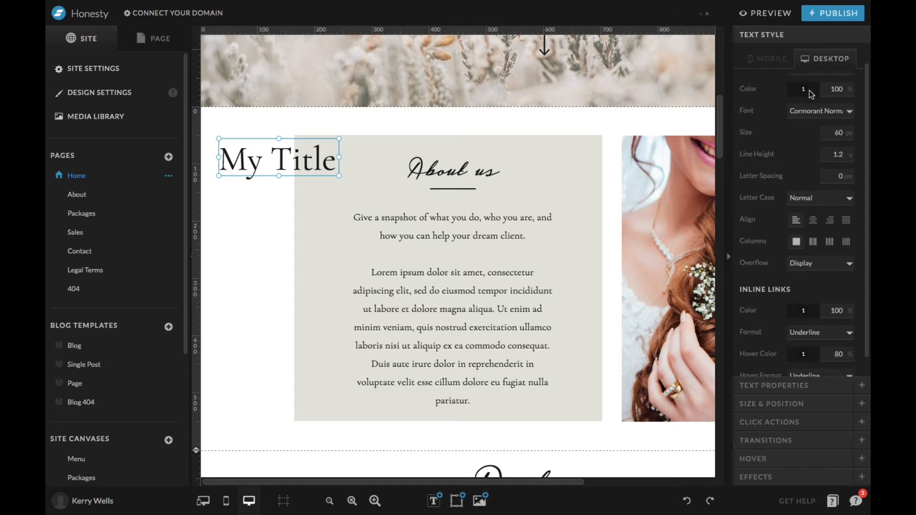
drag(265, 159, 330, 140)
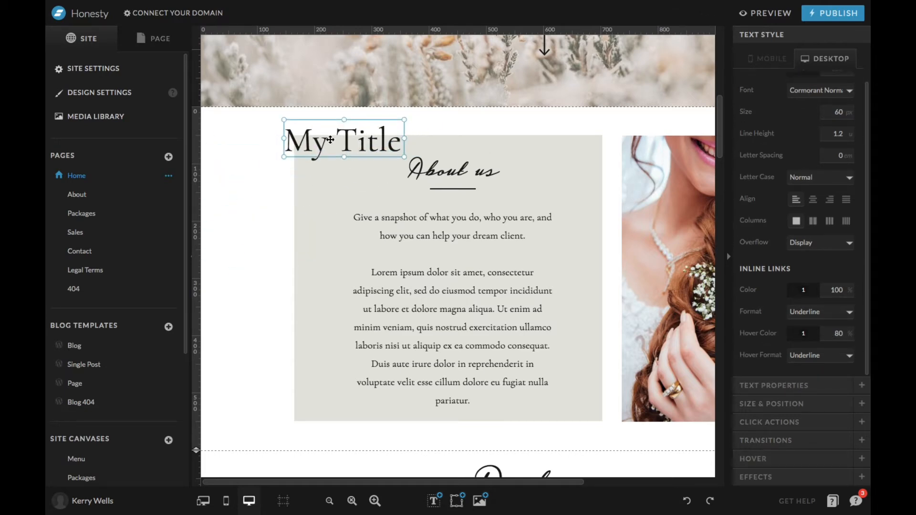
key(Delete)
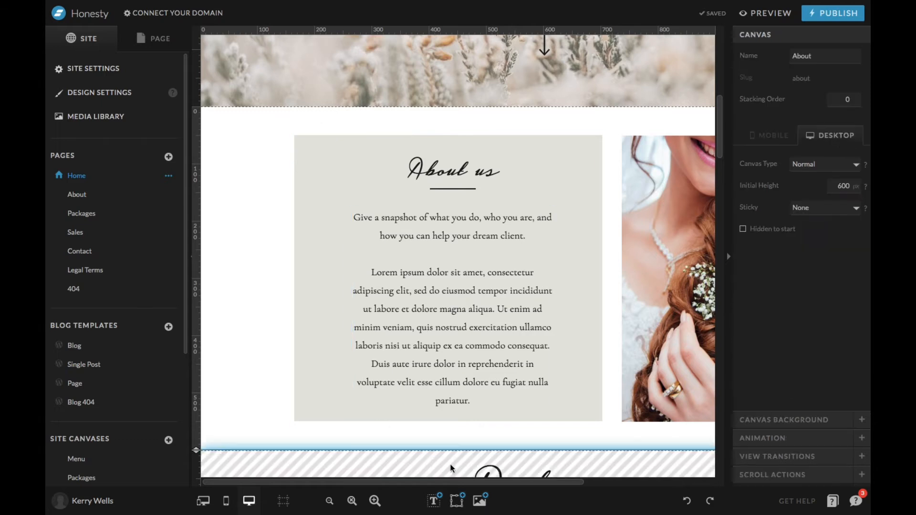
Add a rectangle to the About canvas and move it so it overlaps the About us box's outer edge.
mouse_move(463, 512)
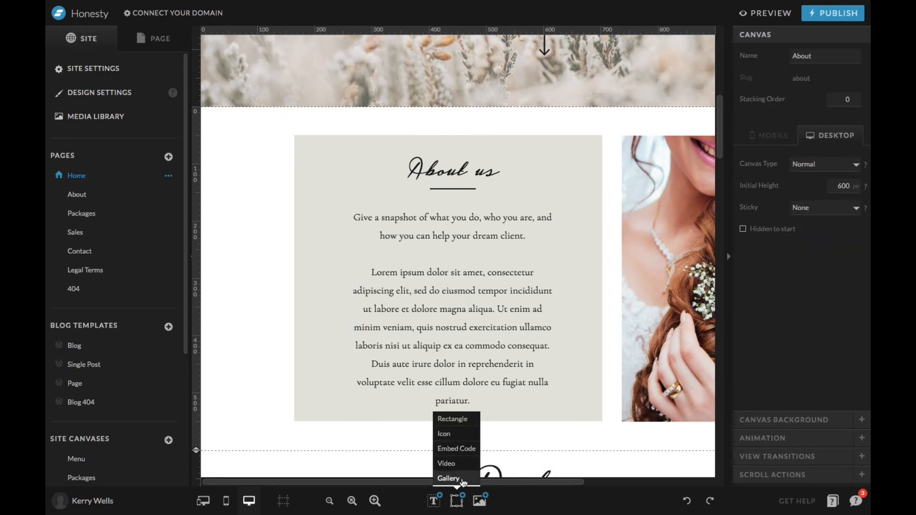
click(467, 420)
drag(543, 236, 360, 195)
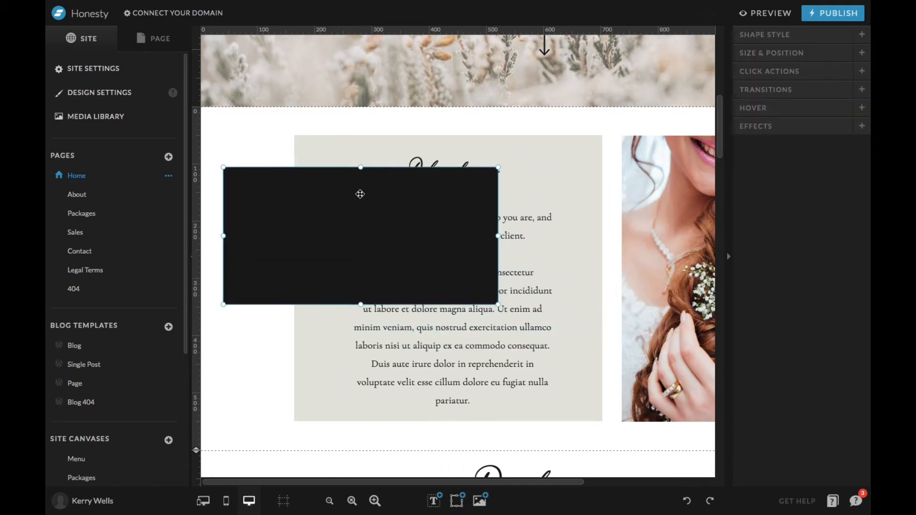
Try the rounded and elliptical corner styles on the rectangle, reshaping it into a tall oval, and delete it.
click(802, 128)
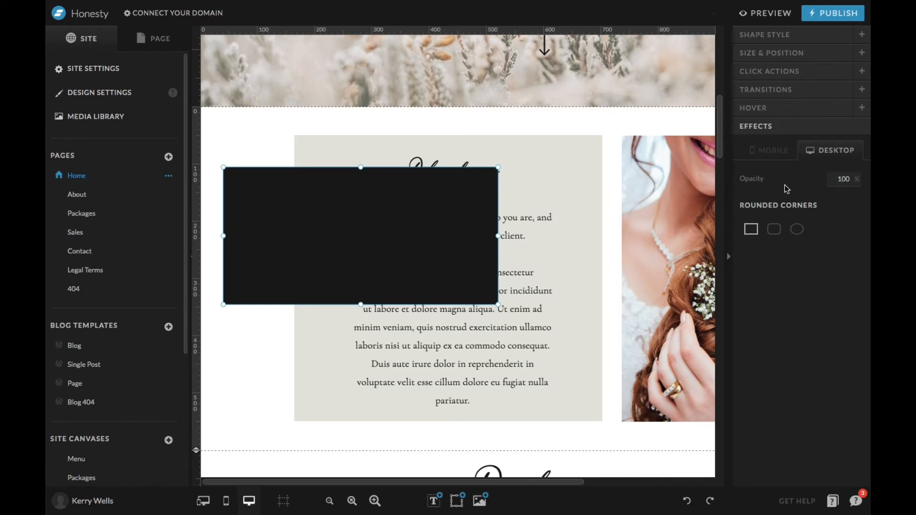
click(797, 229)
click(774, 230)
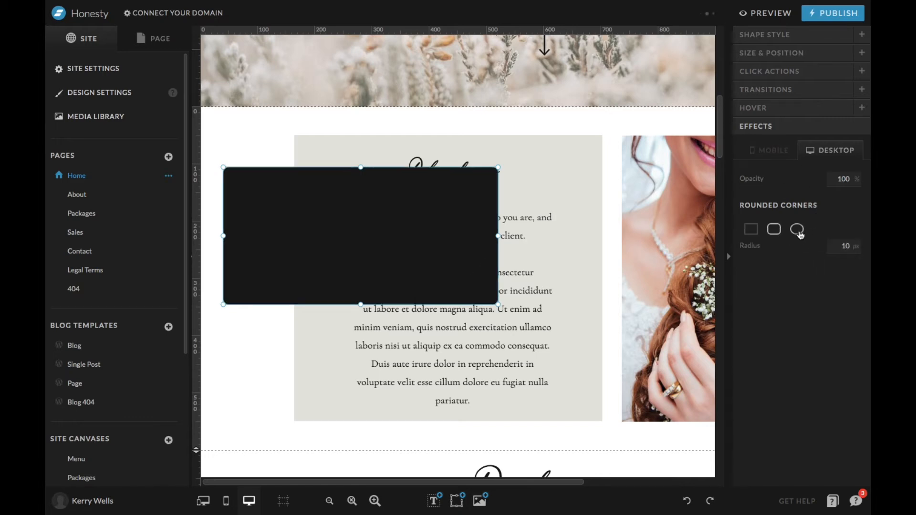
click(796, 230)
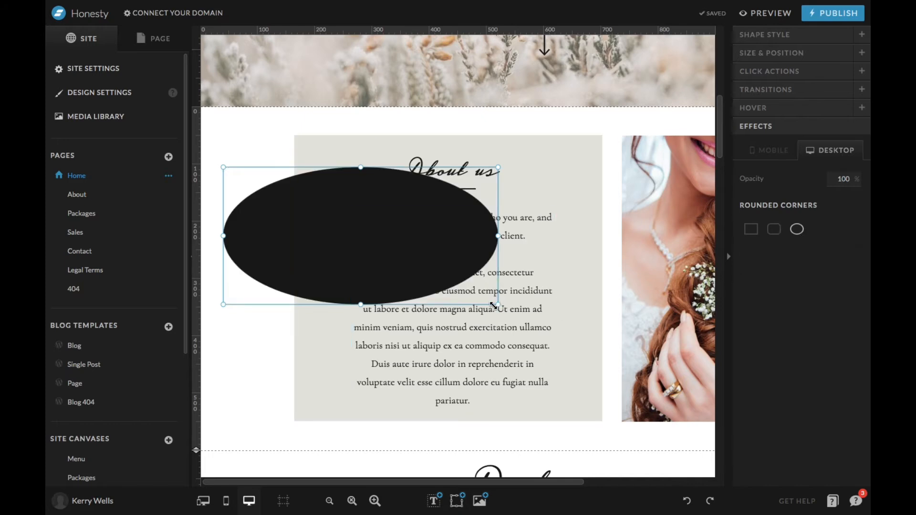
drag(498, 304, 404, 400)
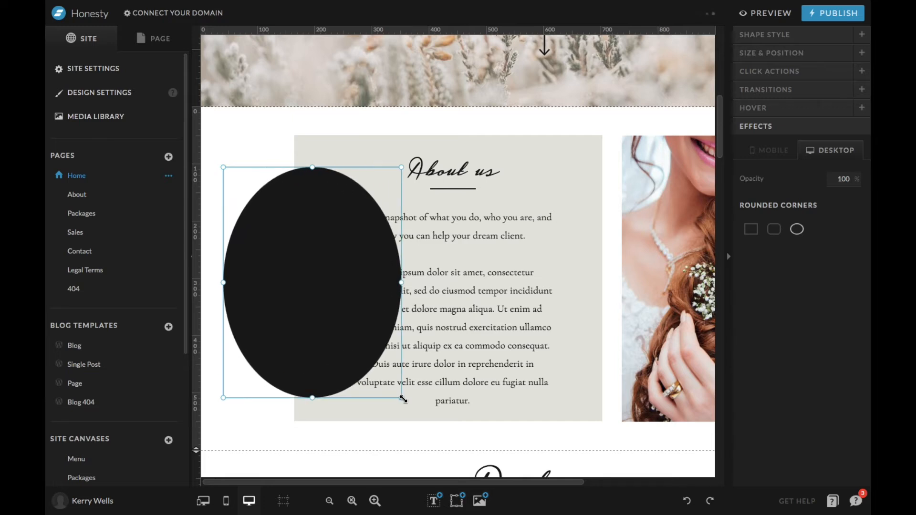
key(Delete)
Add an icon to the About canvas, place it in the empty margin beside the About us box, and enlarge it slightly.
click(457, 500)
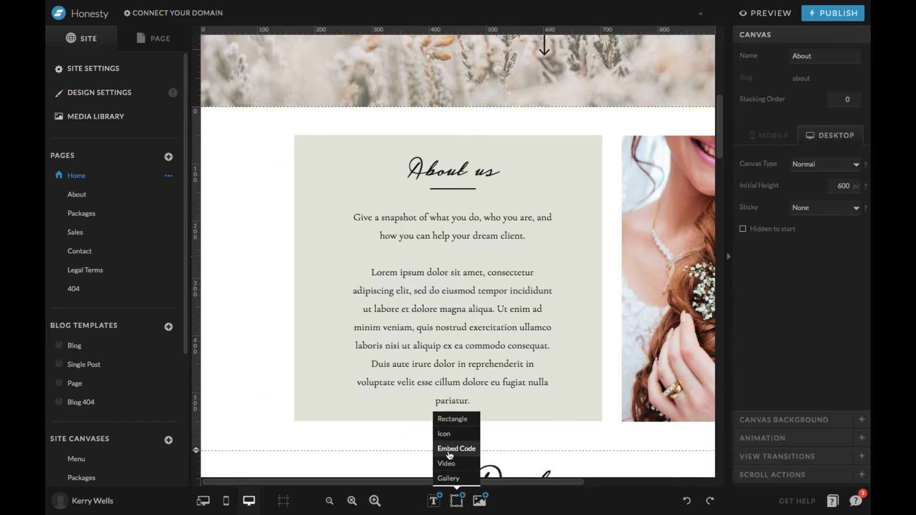
click(448, 434)
drag(542, 284, 256, 252)
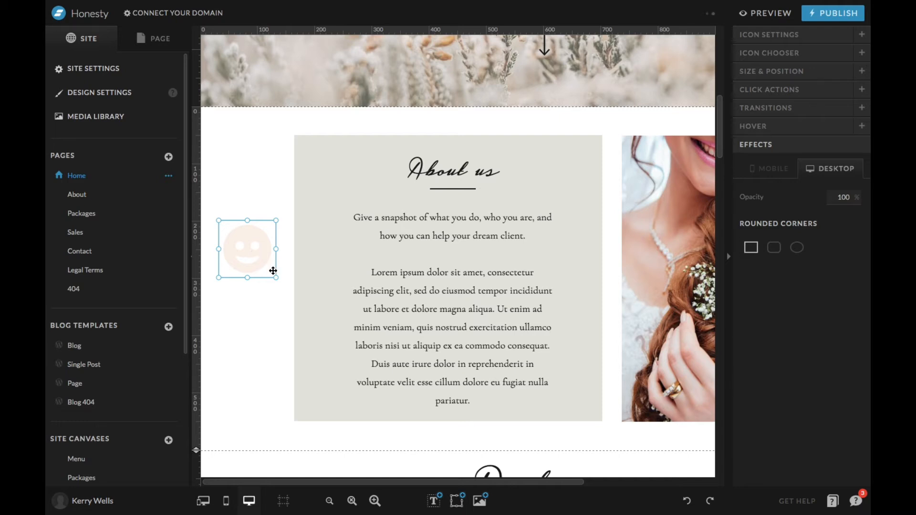
mouse_move(276, 277)
mouse_down()
mouse_move(229, 231)
mouse_move(281, 282)
mouse_up()
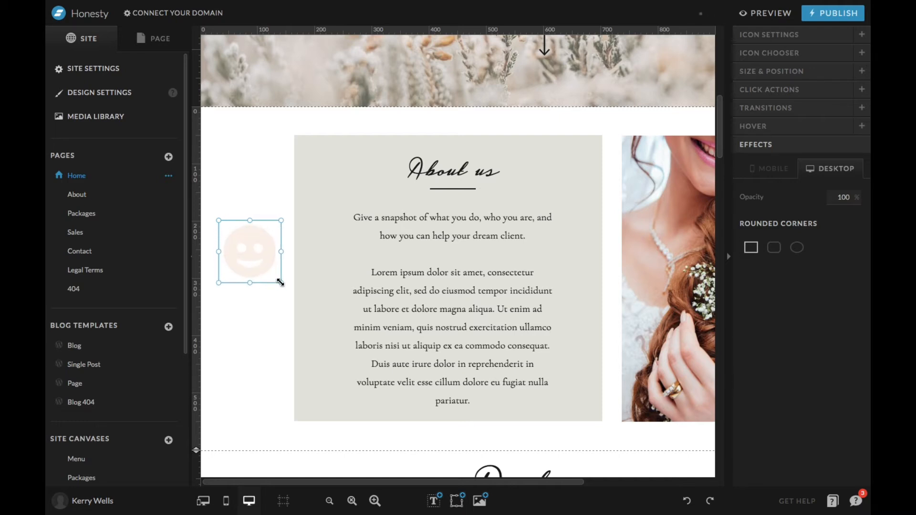
Set the smiley icon's color to the dusty pink palette color 4.
click(816, 33)
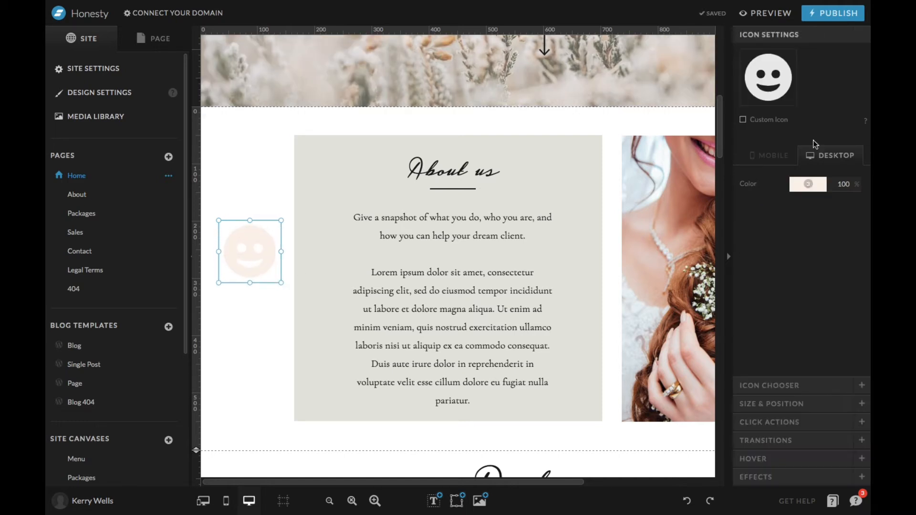
click(809, 191)
click(813, 222)
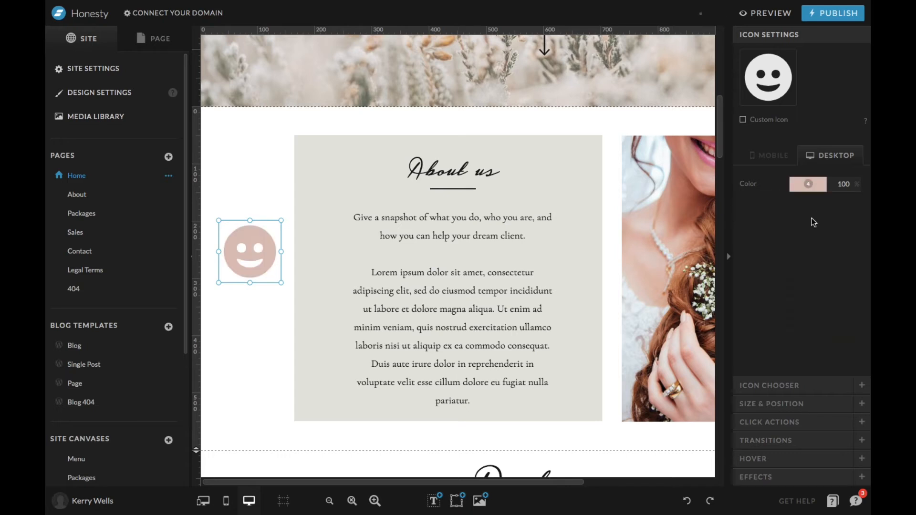
Replace the smiley with other social media icons, trying the solid Twitter bird and ending on the plain TikTok icon.
click(776, 384)
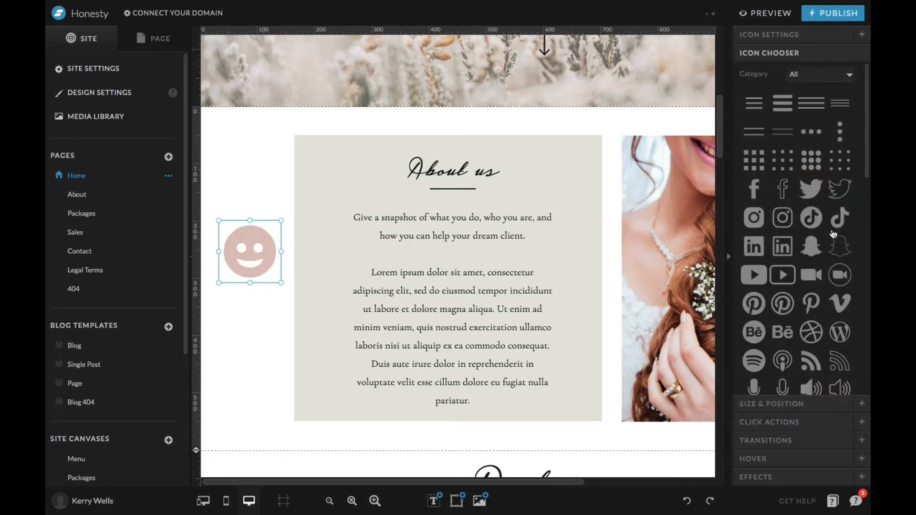
click(784, 194)
click(813, 197)
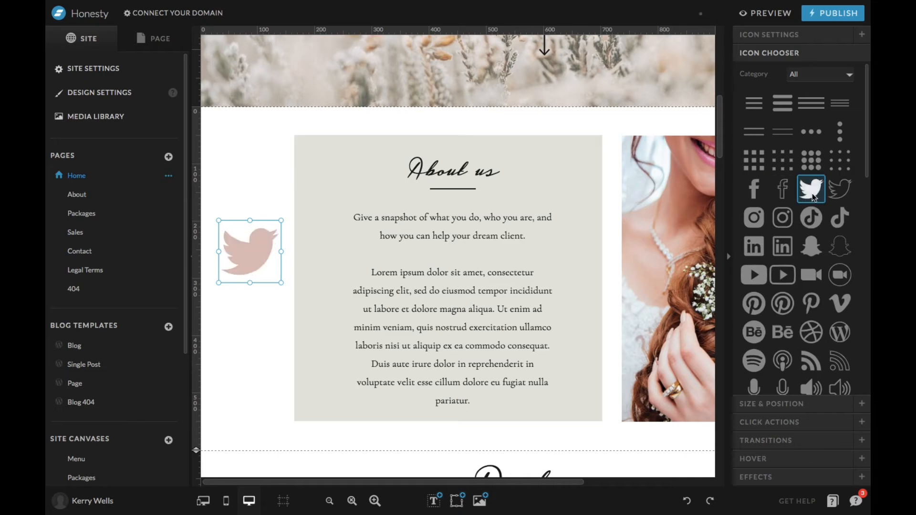
click(842, 219)
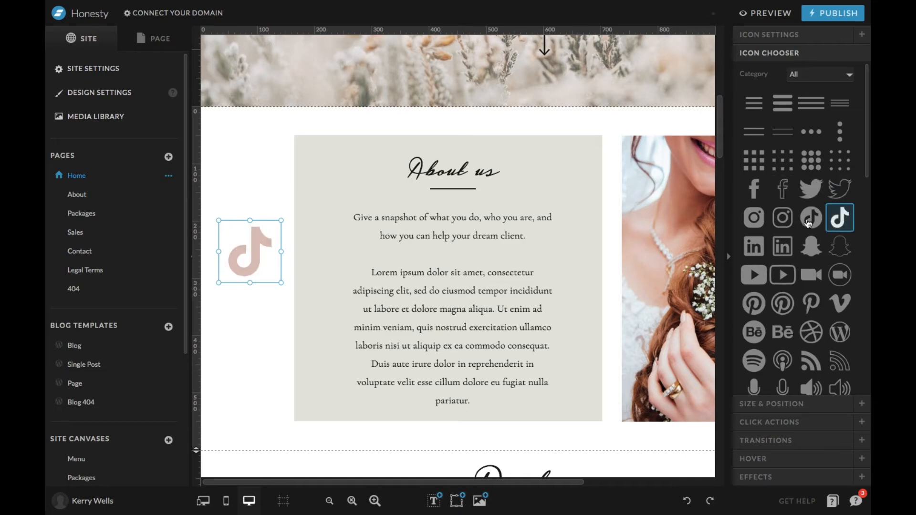
Try other social media icons in place of TikTok, including LinkedIn and the circled video camera, ending on the plain Pinterest logo.
click(811, 218)
click(754, 218)
click(754, 248)
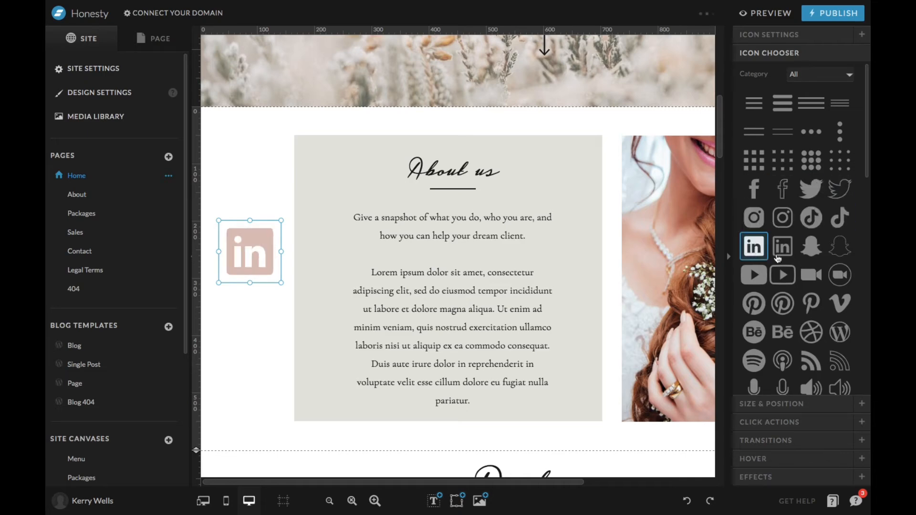
click(782, 247)
click(782, 275)
click(811, 275)
click(839, 275)
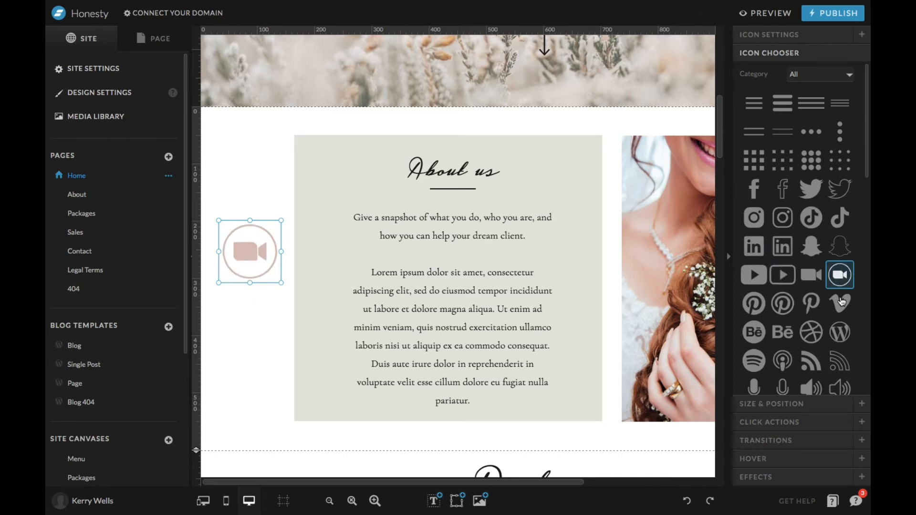
click(840, 303)
click(811, 304)
scroll(811, 302, down, 3)
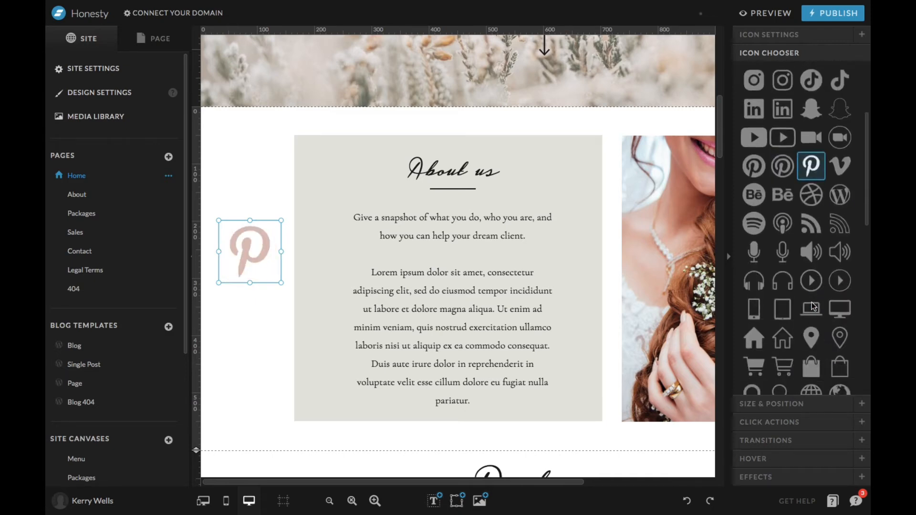
Try media and contact icons on the same element, including the solid phone, picture and calendar, ending on the thin-outlined envelope.
click(812, 255)
scroll(816, 300, down, 6)
click(783, 214)
click(756, 215)
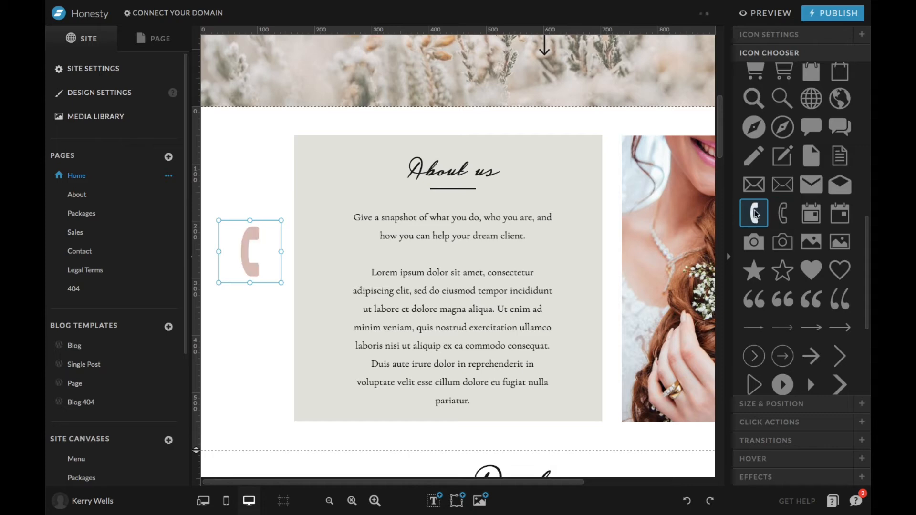
click(756, 243)
click(787, 243)
click(811, 242)
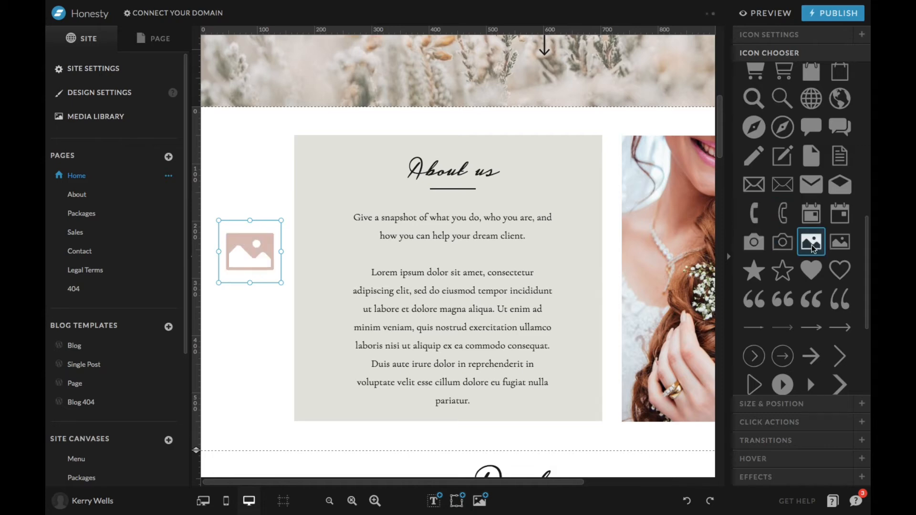
click(812, 214)
click(809, 190)
click(787, 187)
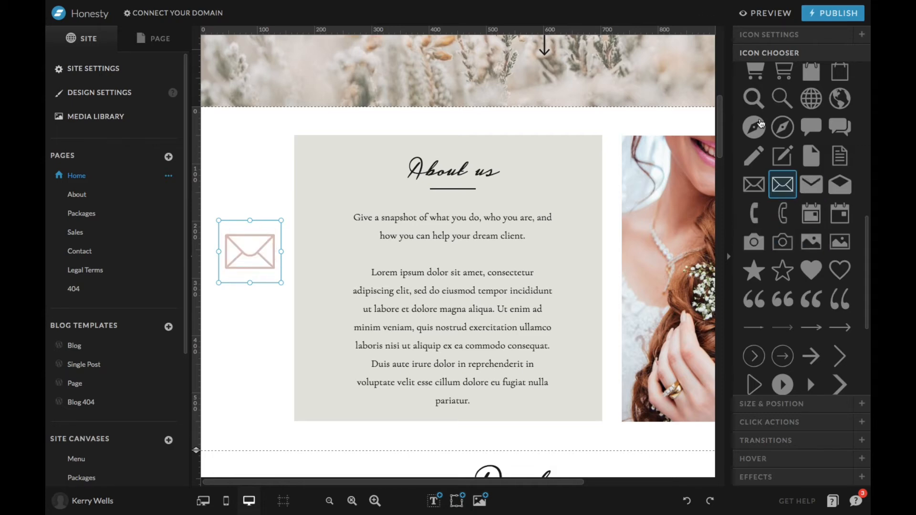
Swap the envelope for the globe, the outlined house and finally the solid double quotation mark icon.
click(809, 105)
scroll(810, 105, up, 1)
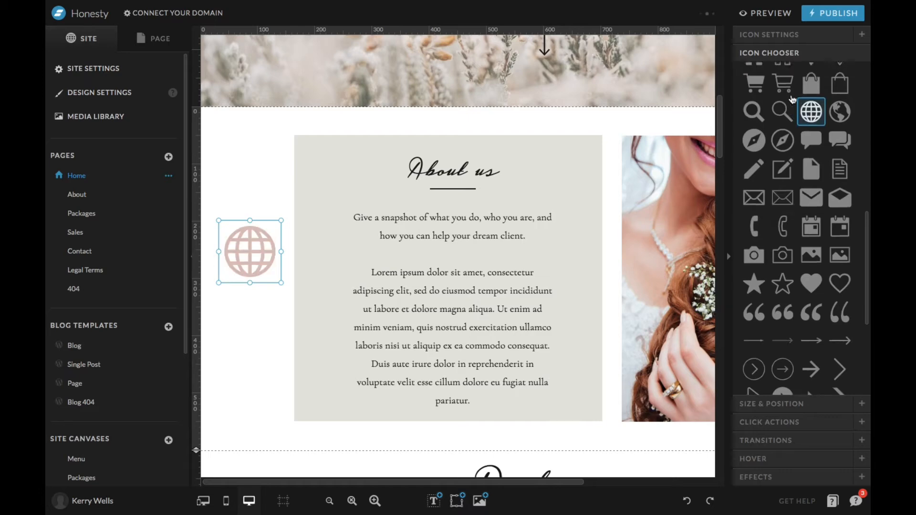
click(786, 125)
click(786, 108)
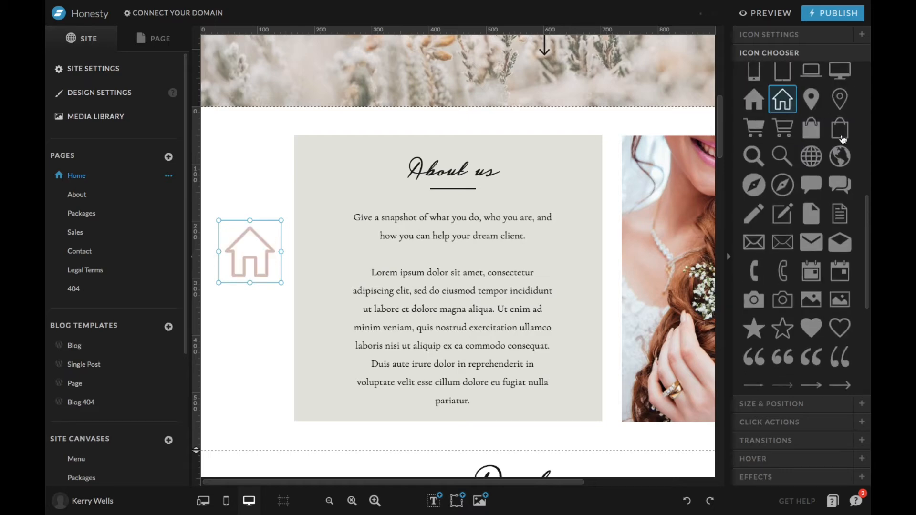
scroll(818, 252, down, 1)
click(791, 311)
Browse the rest of the icon collection and replace the quotation mark with the outlined circular Pinterest logo.
scroll(805, 313, down, 4)
scroll(804, 312, down, 1)
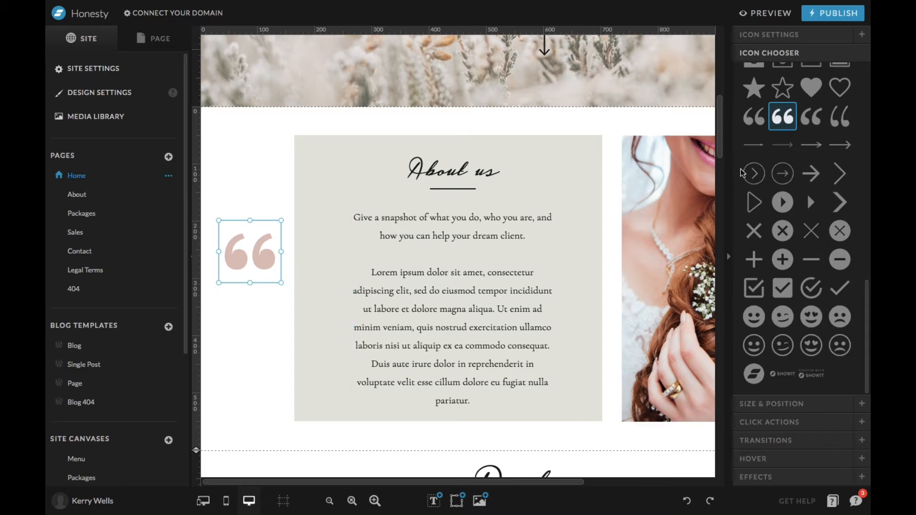
scroll(789, 176, up, 10)
scroll(789, 177, up, 5)
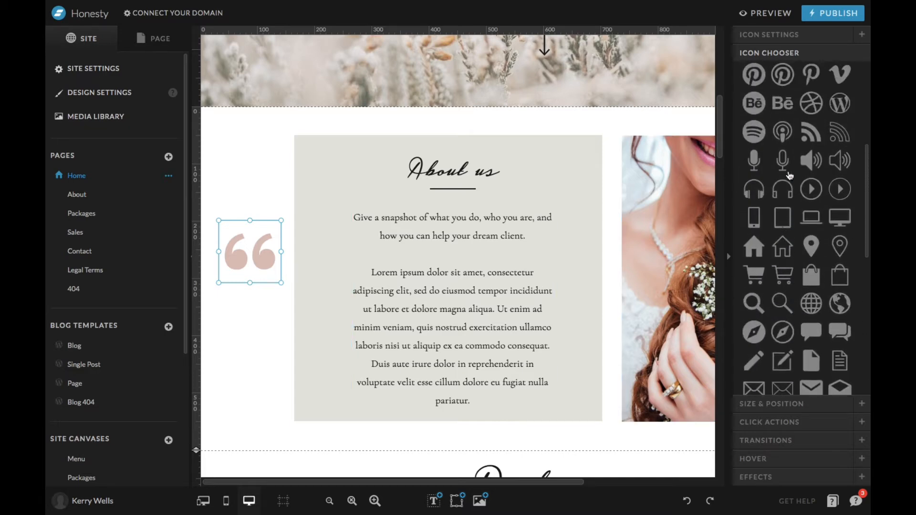
click(783, 161)
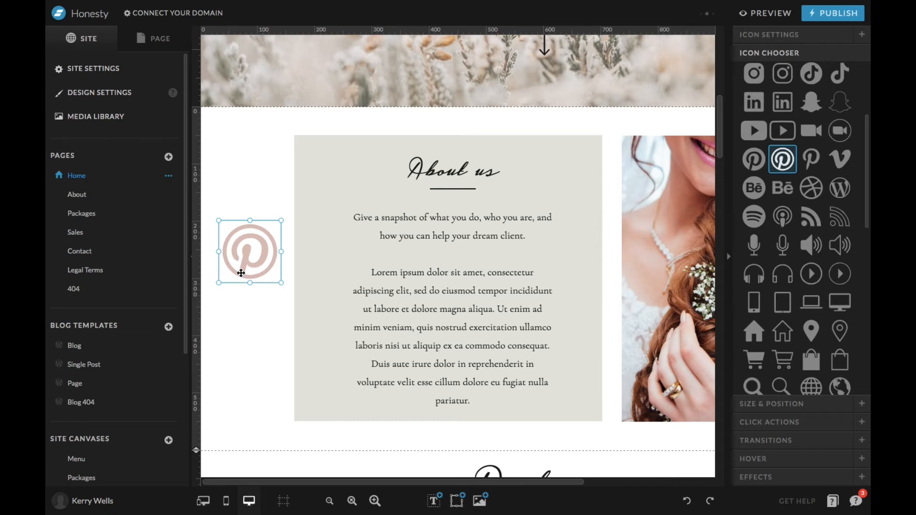
Add an embed code element to the About canvas and delete it.
click(457, 500)
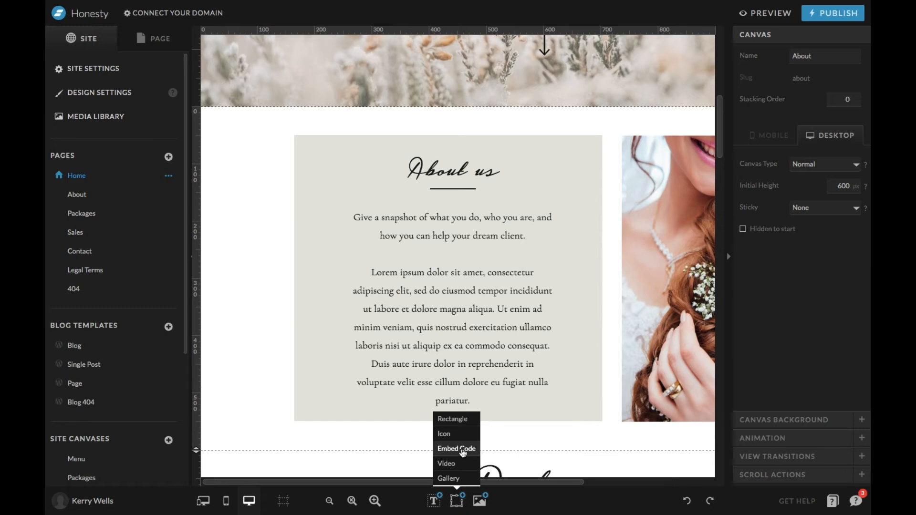
click(458, 449)
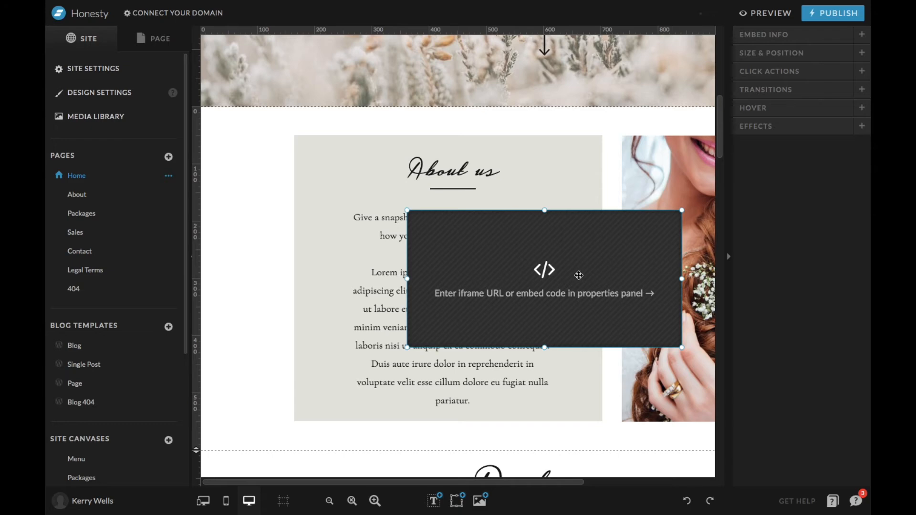
key(Delete)
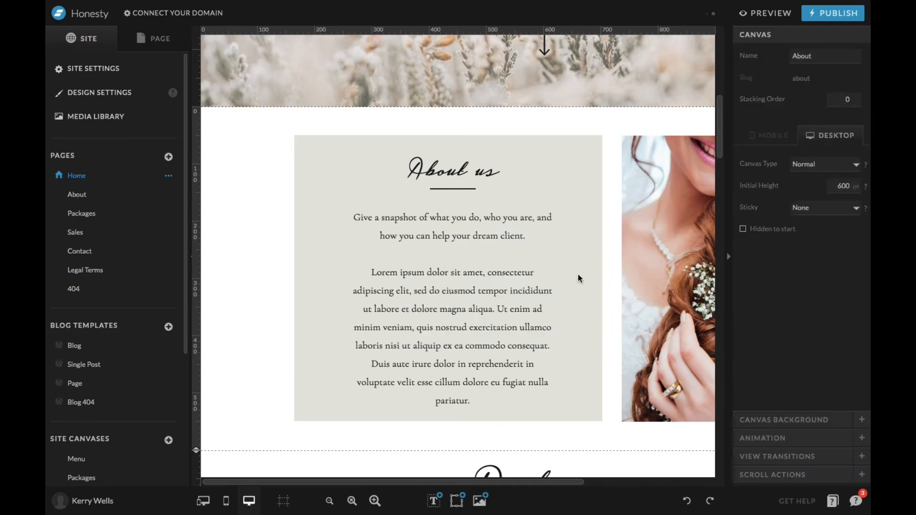
Add a video element to the About canvas, move it over the About us box, and delete it.
mouse_move(456, 500)
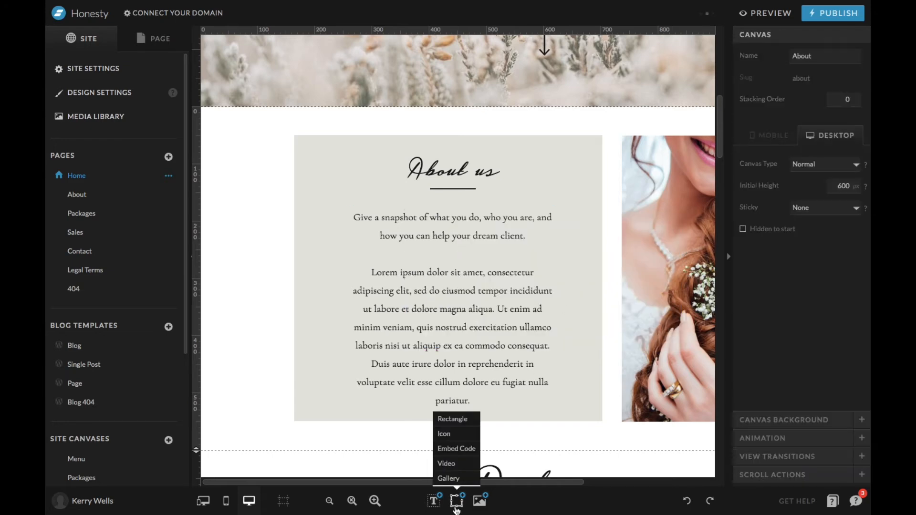
click(457, 463)
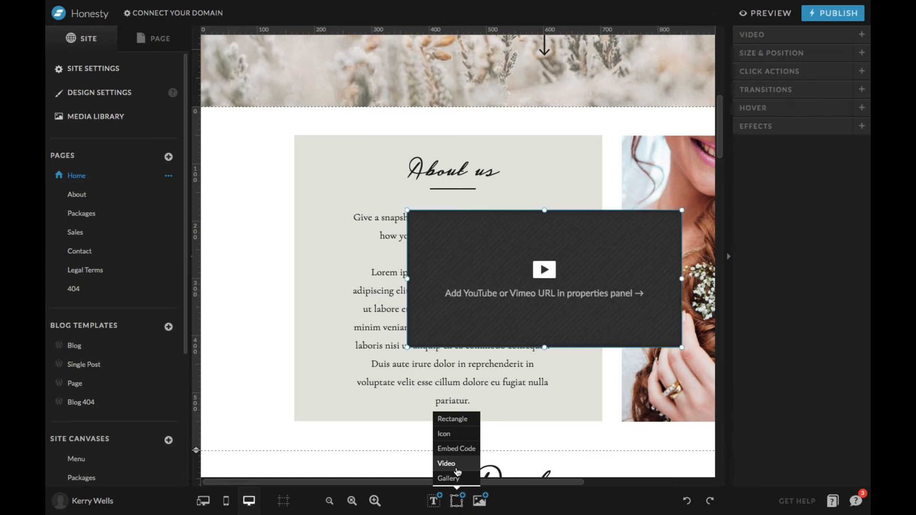
drag(608, 268, 448, 246)
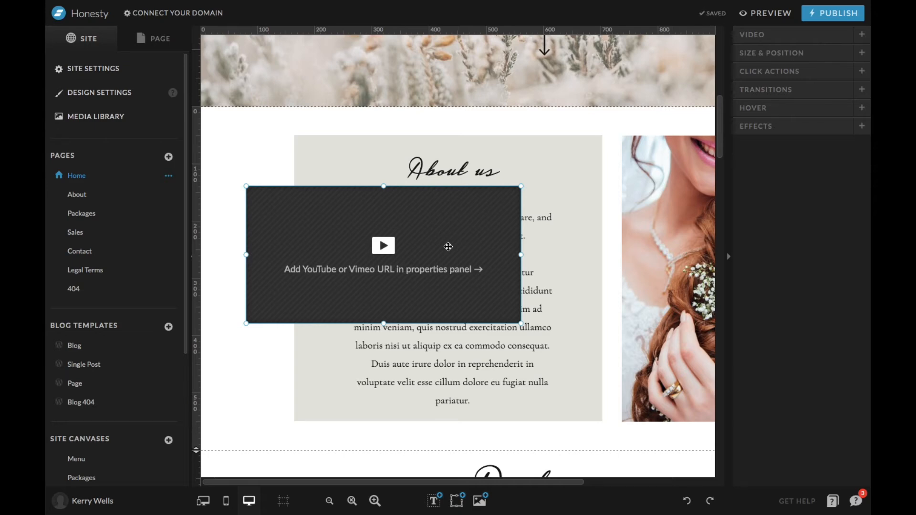
drag(449, 246, 478, 263)
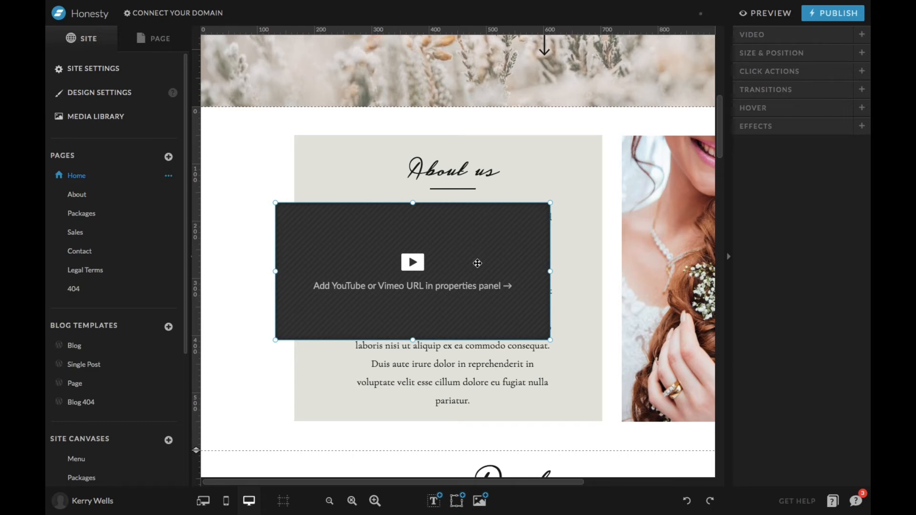
key(Delete)
Add a gallery element to the About canvas, shift it over the About us box, and delete it.
click(458, 501)
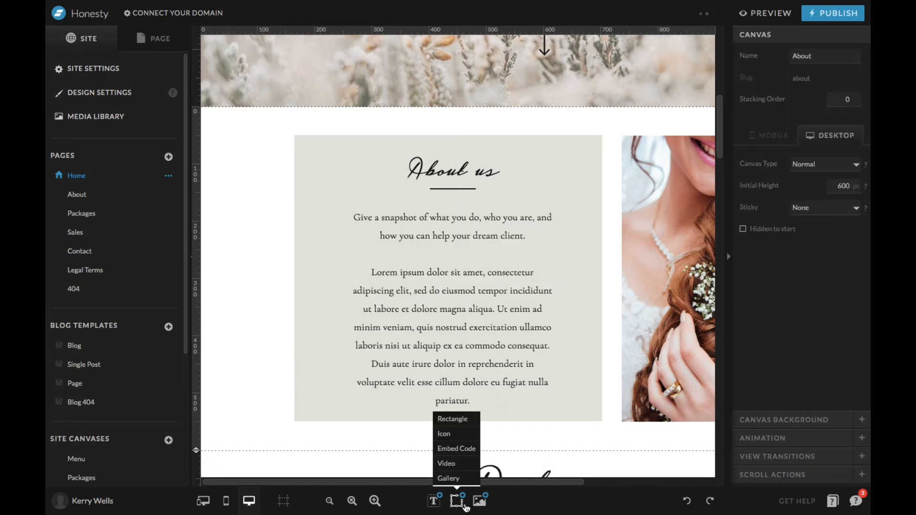
click(459, 480)
drag(620, 267, 485, 264)
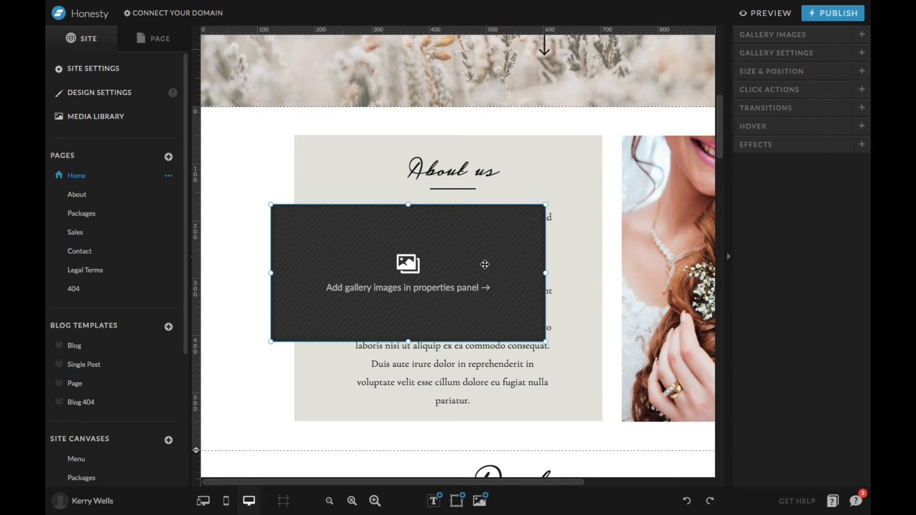
key(Delete)
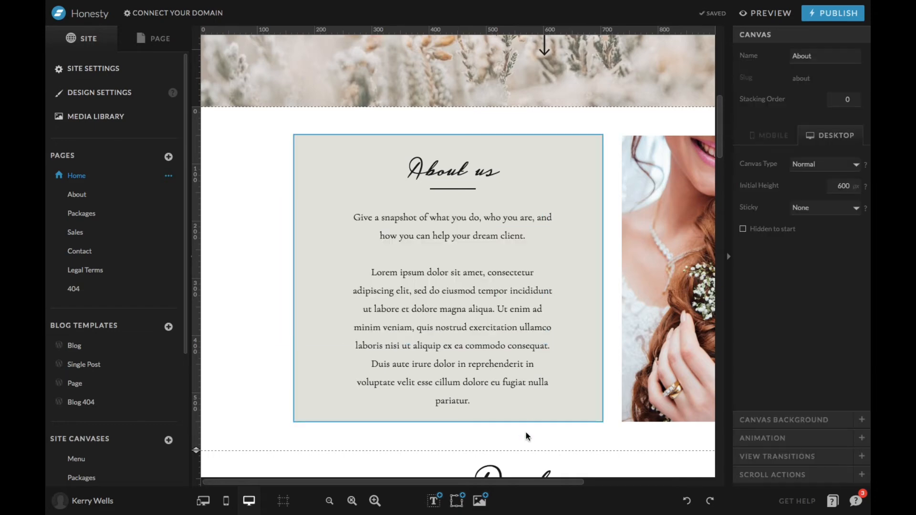
Add daisies in sunset.jpg from the media library's Demo folder to the About canvas and move it over the bride photo.
click(480, 501)
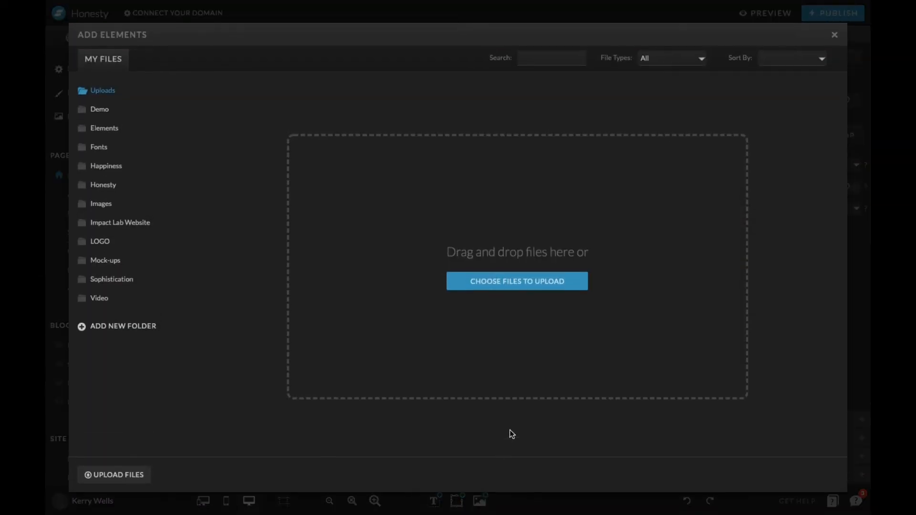
click(832, 34)
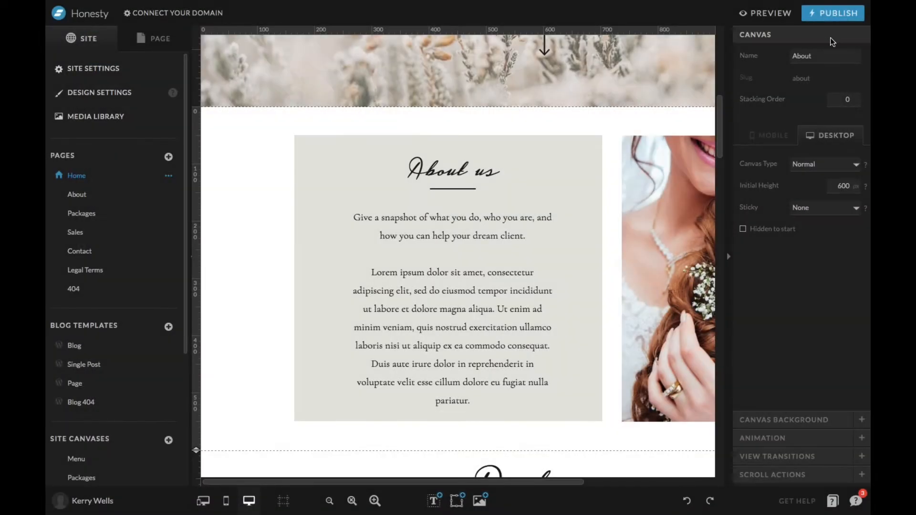
scroll(588, 237, right, 5)
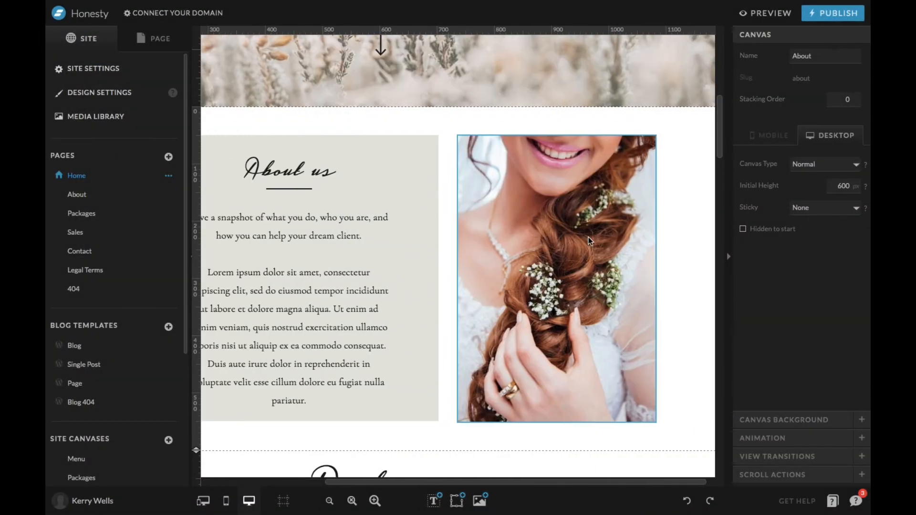
click(562, 276)
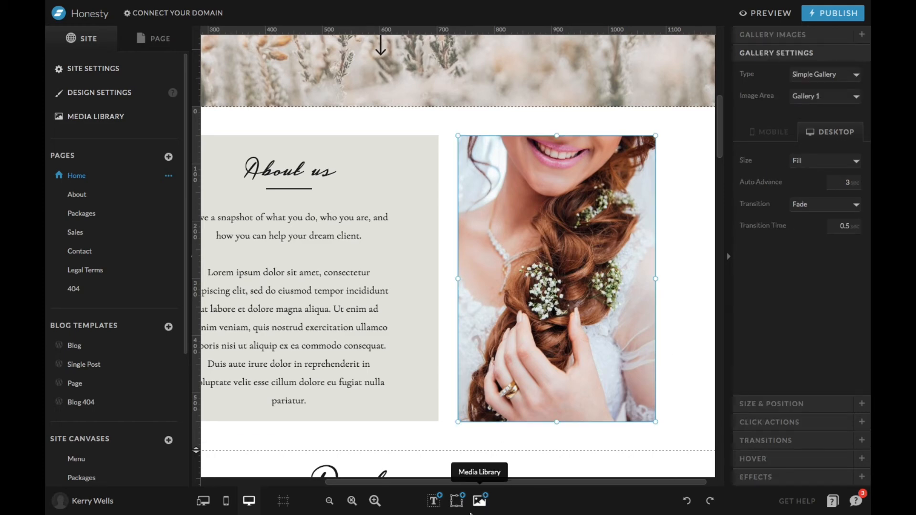
click(479, 500)
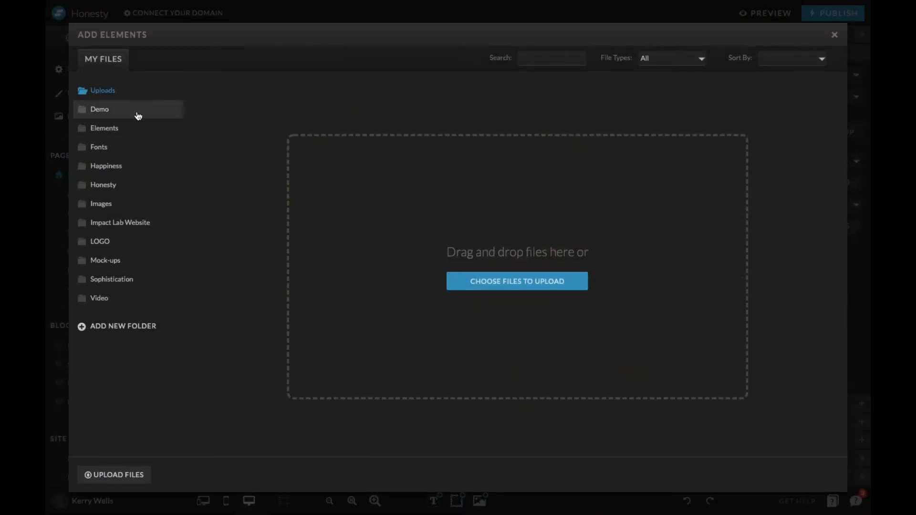
click(138, 114)
click(360, 137)
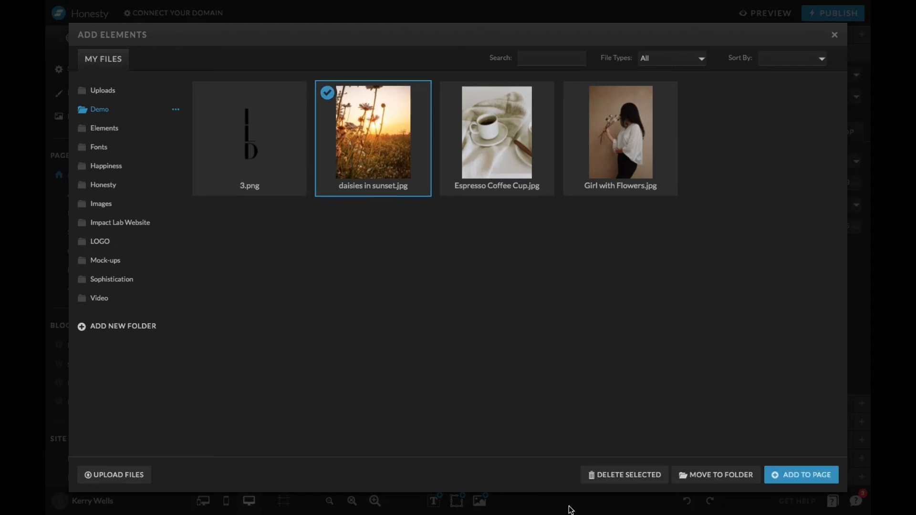
click(819, 480)
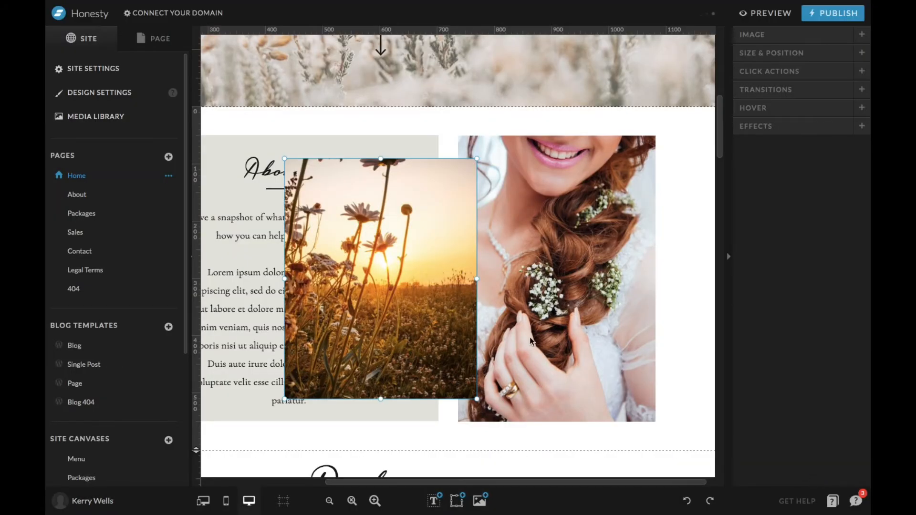
drag(421, 291, 533, 270)
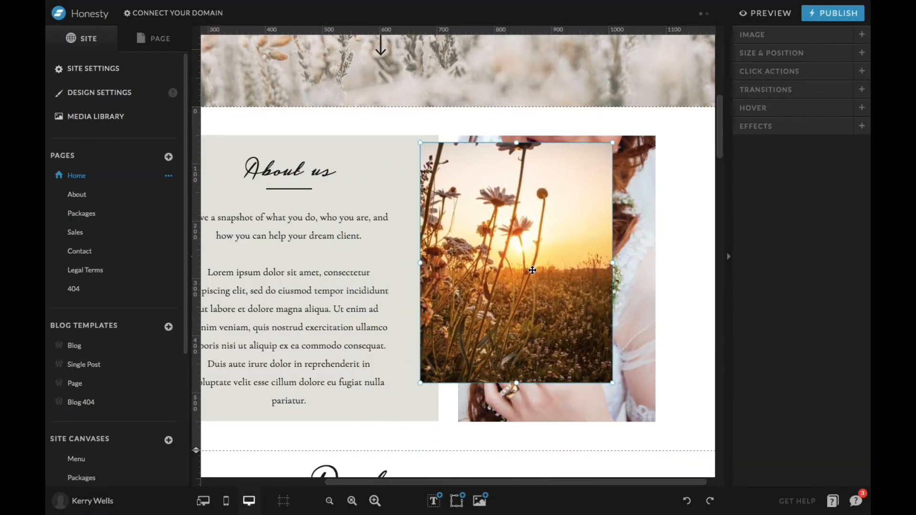
Delete the daisies photo from the About canvas, and try undo and redo on the deletion.
key(Delete)
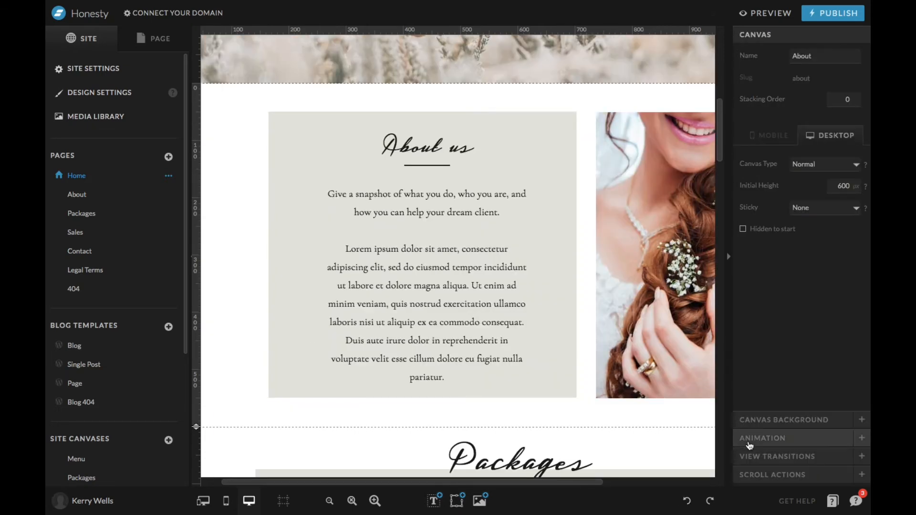
click(686, 502)
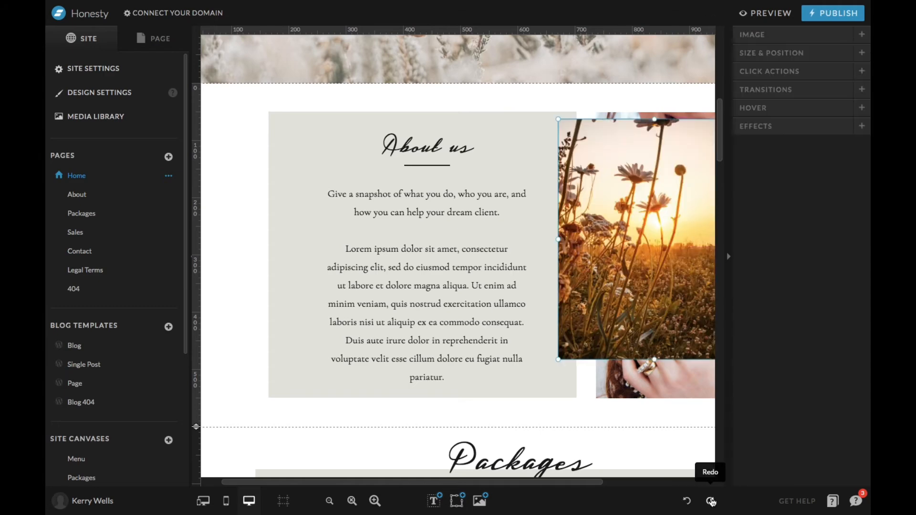
click(710, 501)
View the About canvas's animation options, return to its general canvas settings, and open the site's About page.
scroll(608, 305, right, 3)
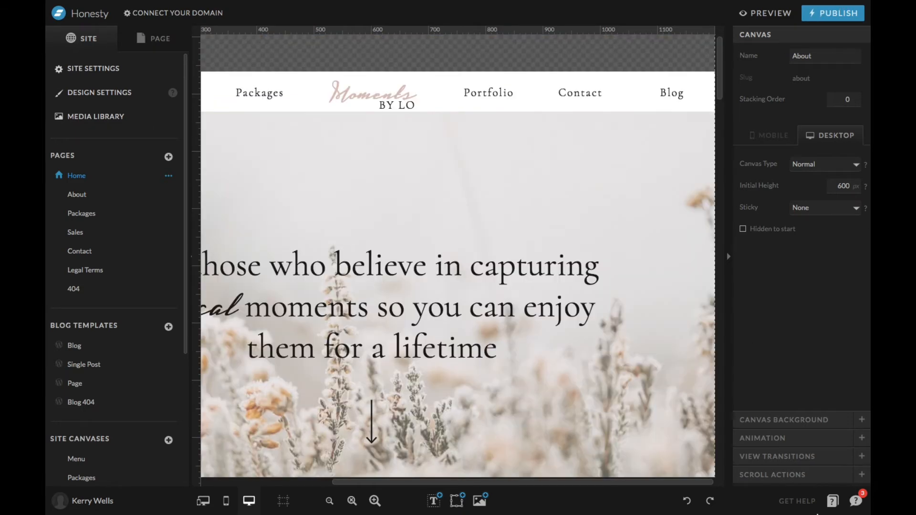
click(791, 438)
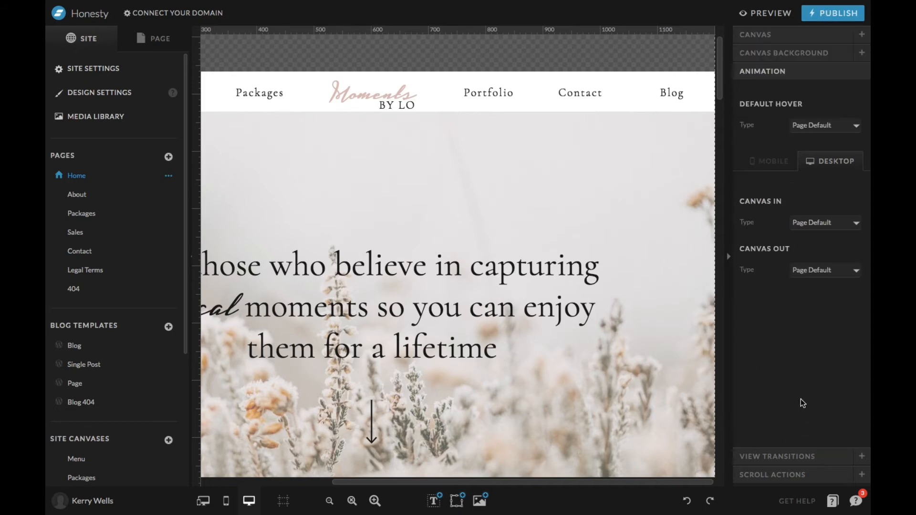
click(771, 35)
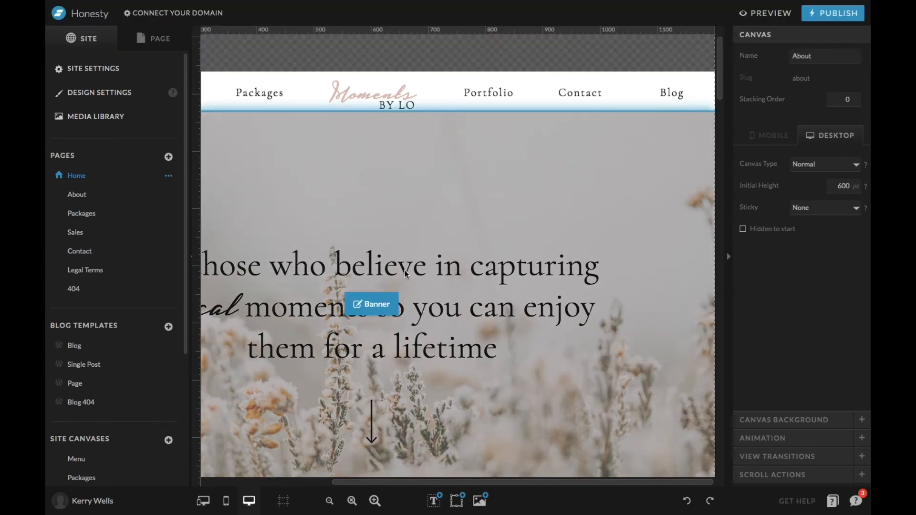
click(77, 195)
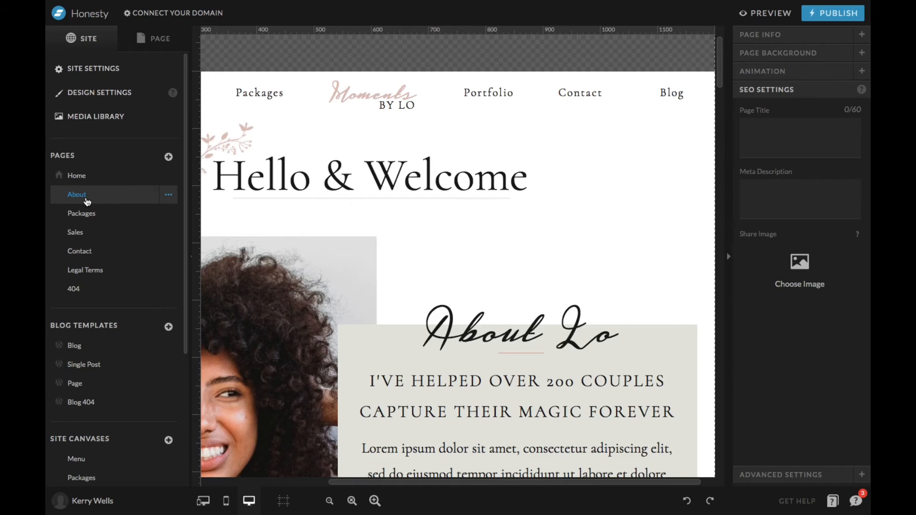
View the About page's general info, background, animation, SEO and advanced settings one after another.
click(765, 34)
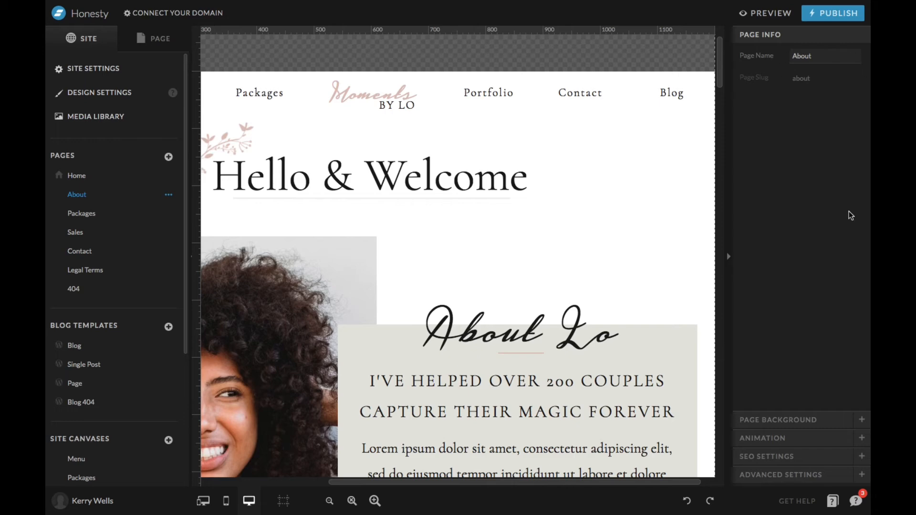
click(785, 429)
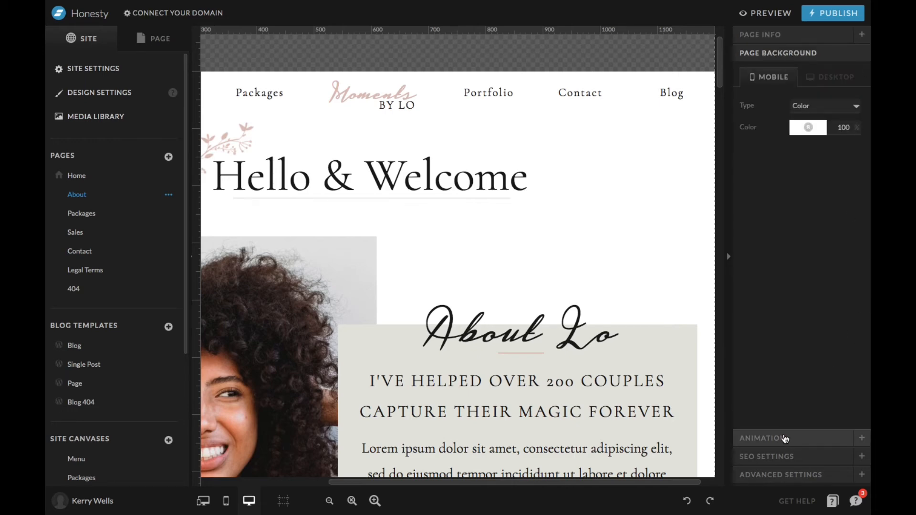
click(785, 437)
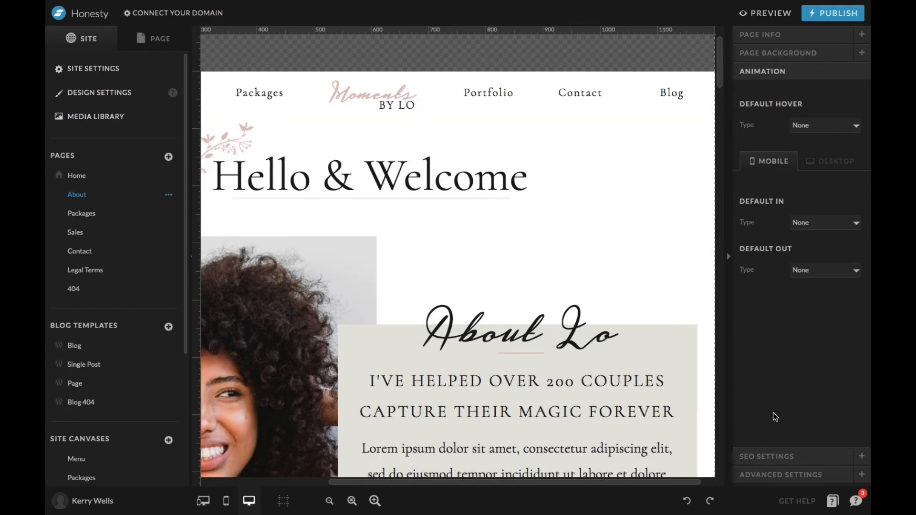
click(773, 457)
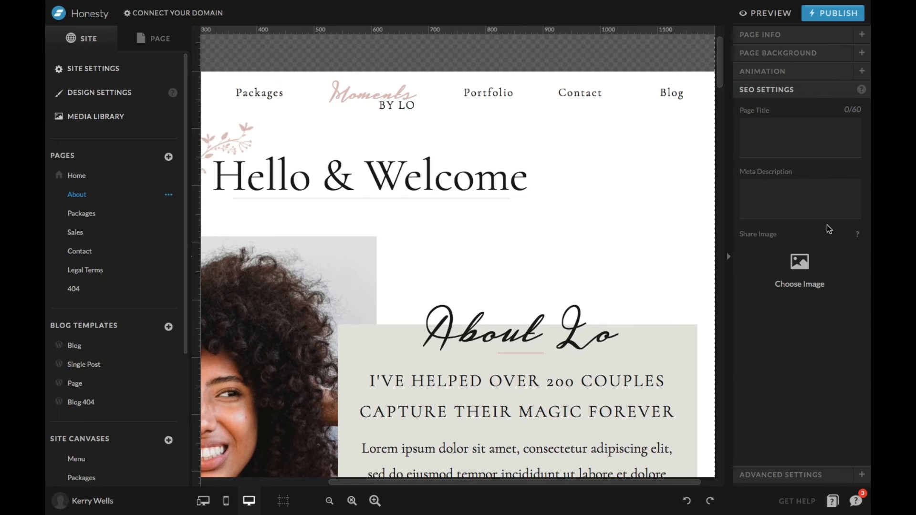
click(764, 474)
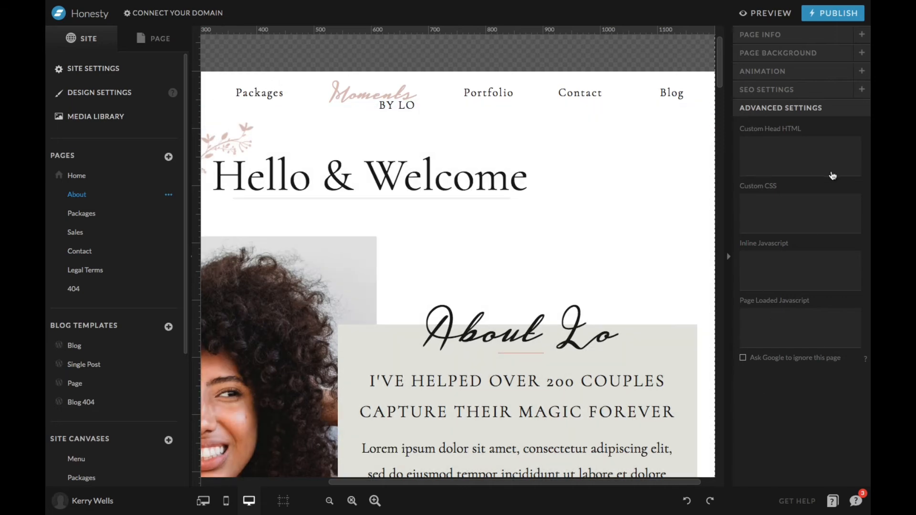
List the About page's canvases, select the About Me canvas and view its available canvas types, keeping Normal.
click(137, 39)
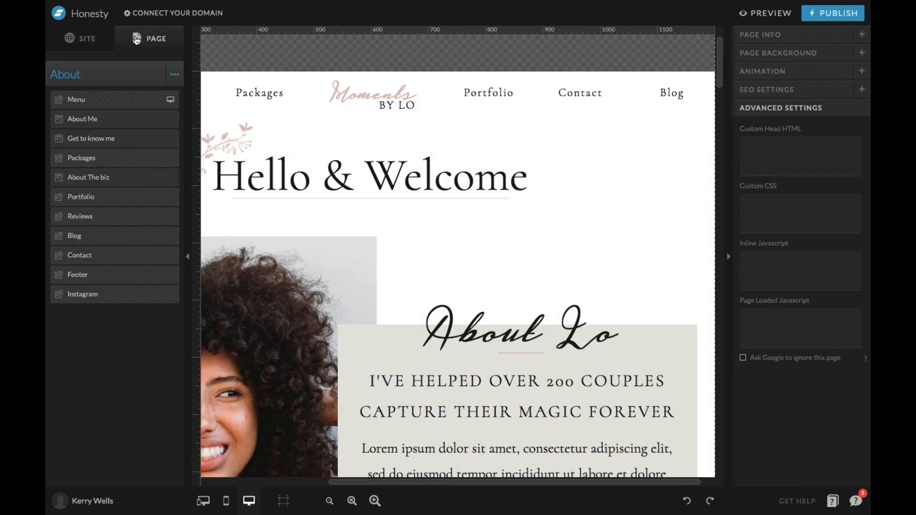
scroll(493, 187, down, 1)
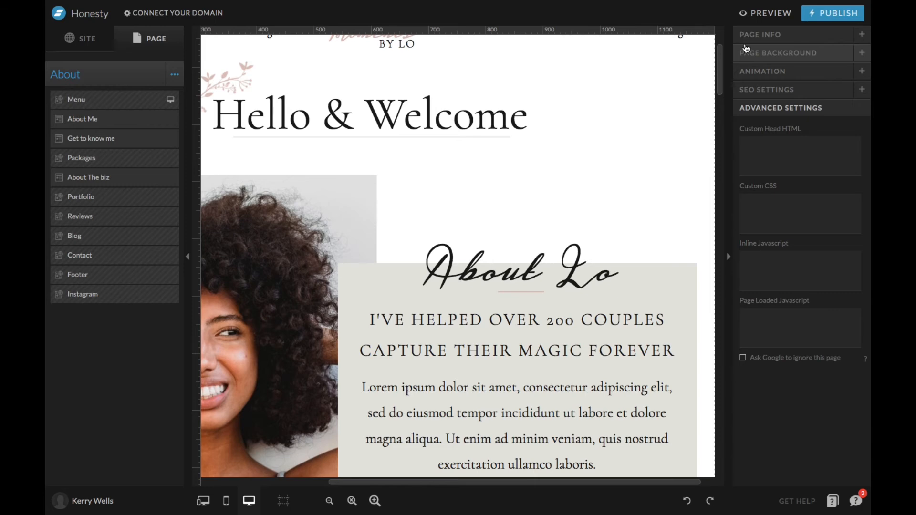
click(746, 49)
click(749, 35)
click(439, 217)
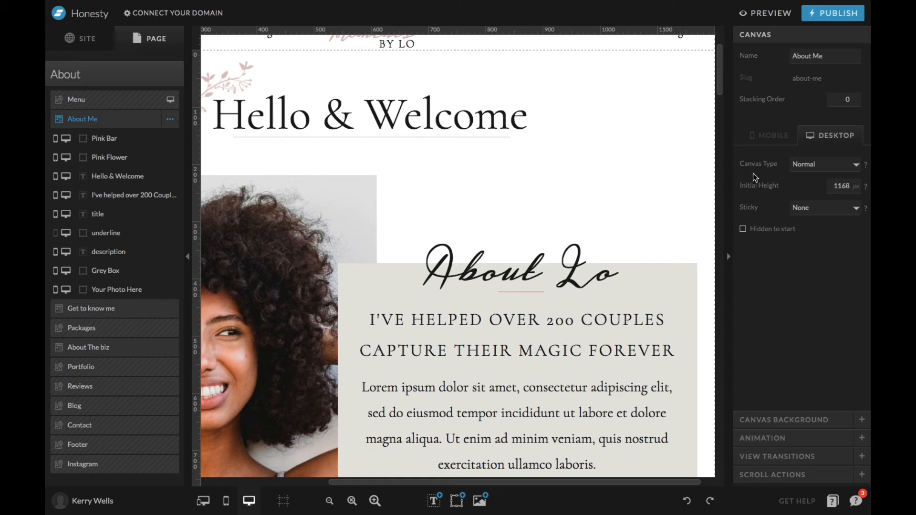
click(816, 167)
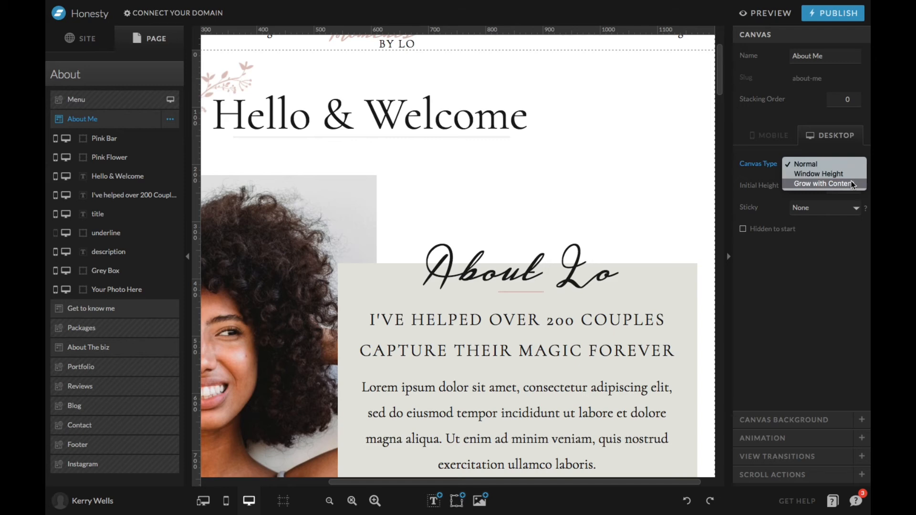
click(863, 259)
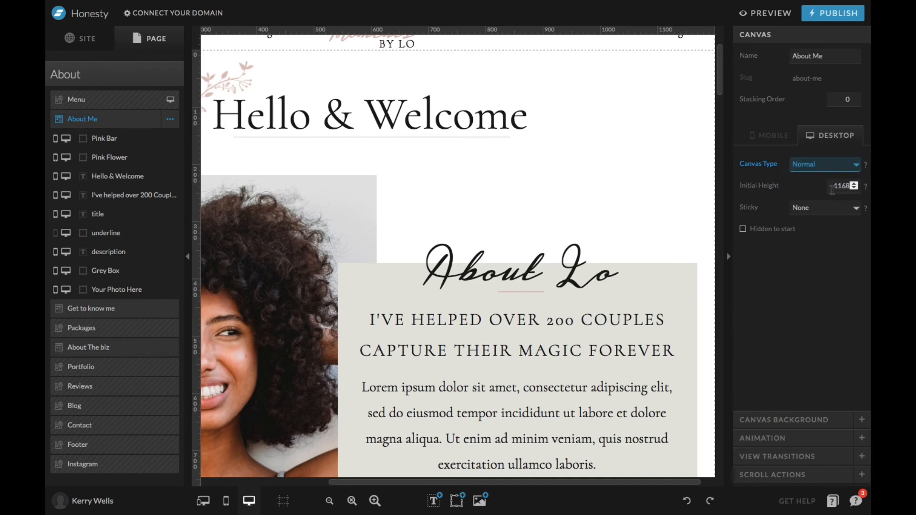
Extend the About Me canvas's lower boundary to an initial height of 1169 px and look over the page.
scroll(509, 207, down, 8)
scroll(508, 207, left, 4)
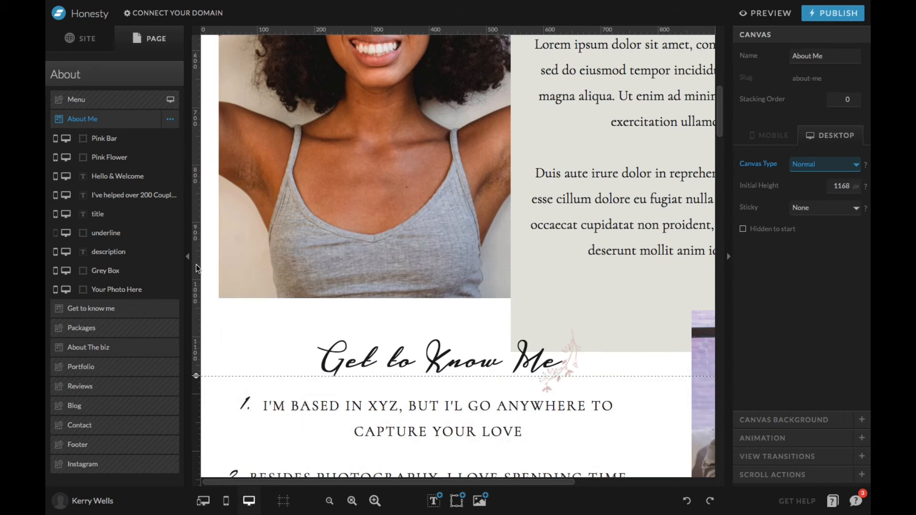
mouse_move(195, 376)
mouse_down()
mouse_move(197, 318)
mouse_move(195, 409)
mouse_move(197, 303)
mouse_move(197, 421)
mouse_move(205, 321)
mouse_move(196, 377)
mouse_up()
scroll(575, 277, down, 5)
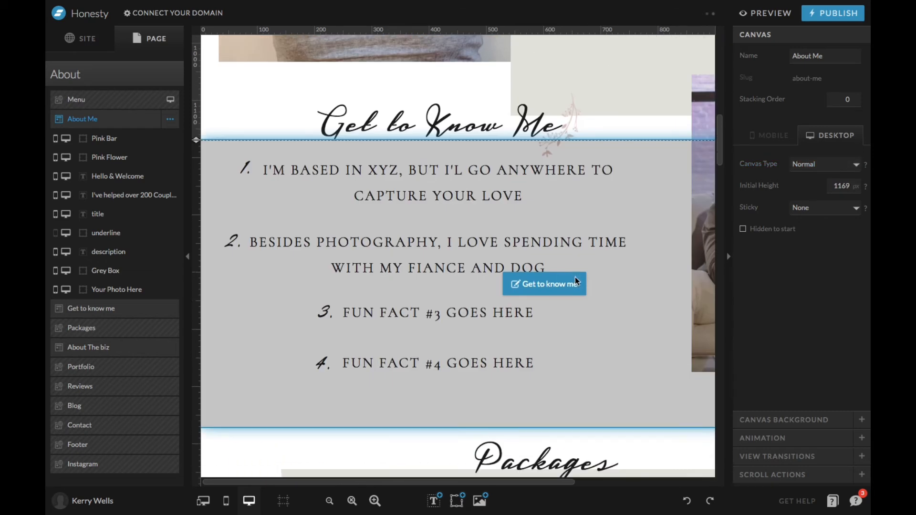
scroll(570, 318, up, 13)
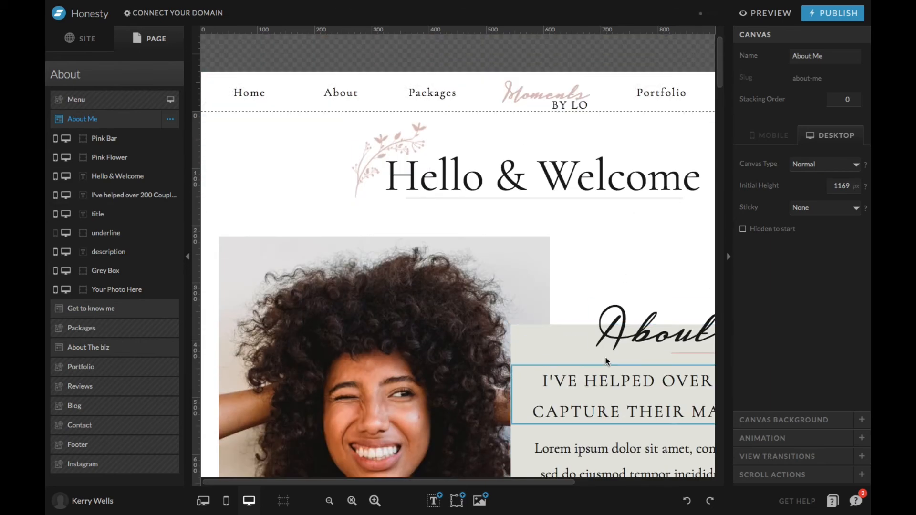
scroll(585, 331, down, 3)
scroll(583, 327, down, 4)
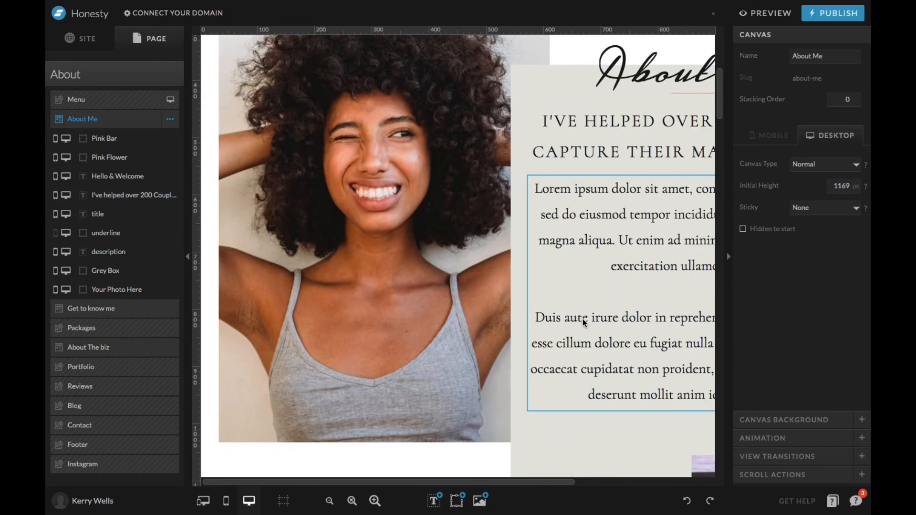
scroll(582, 322, right, 1)
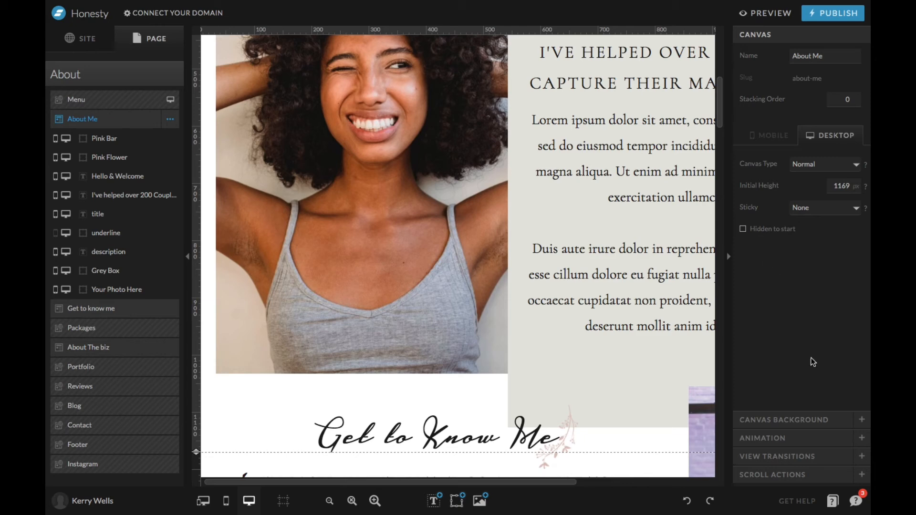
View the About Me canvas's background settings, including the colour picker and background types, without changing them.
click(806, 420)
scroll(565, 275, up, 5)
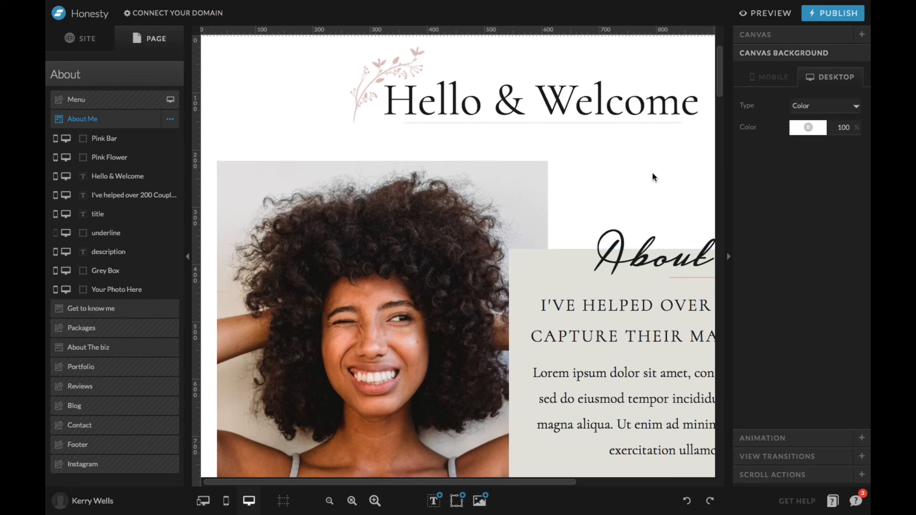
click(808, 127)
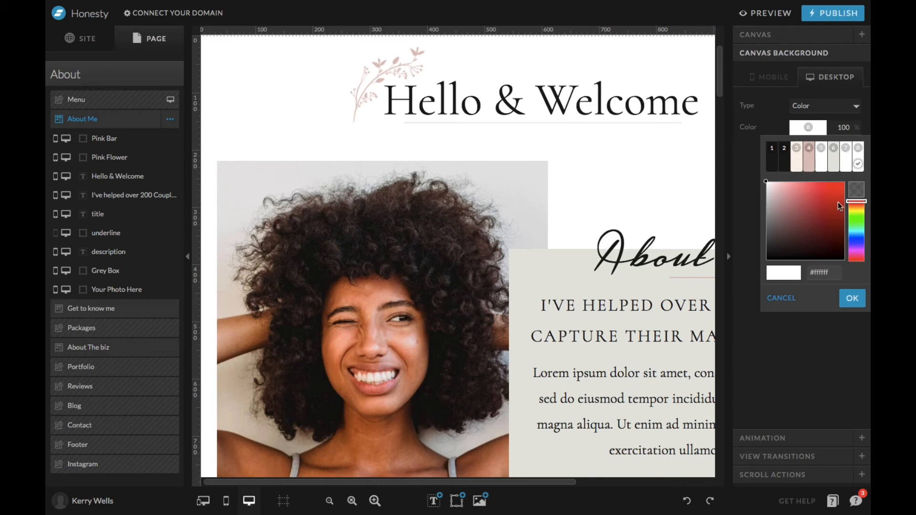
click(791, 307)
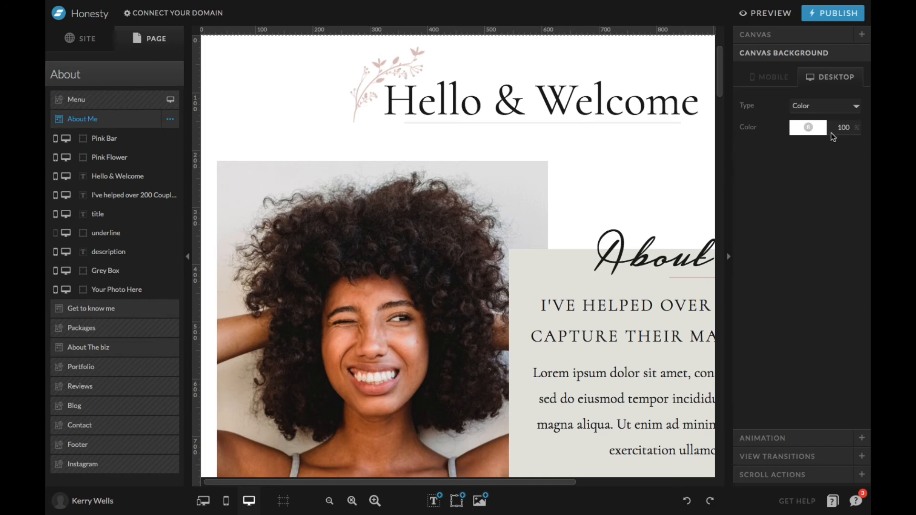
click(817, 105)
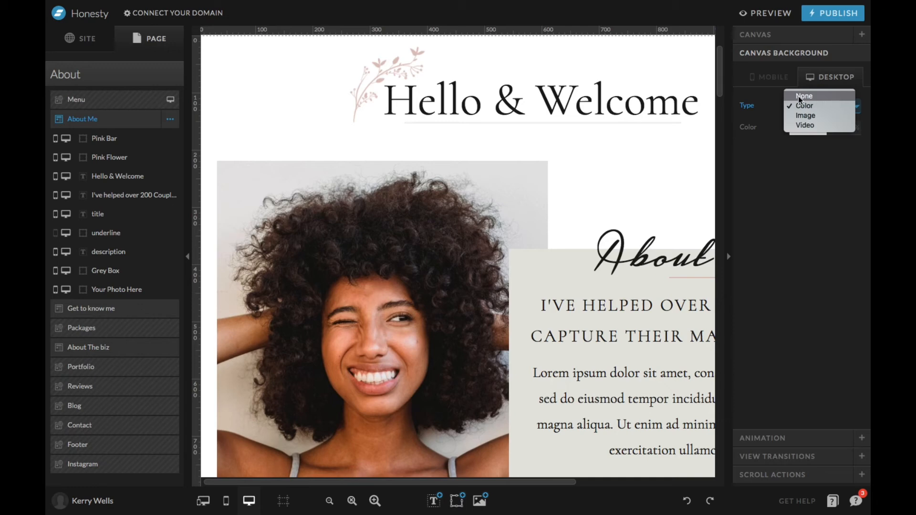
click(759, 166)
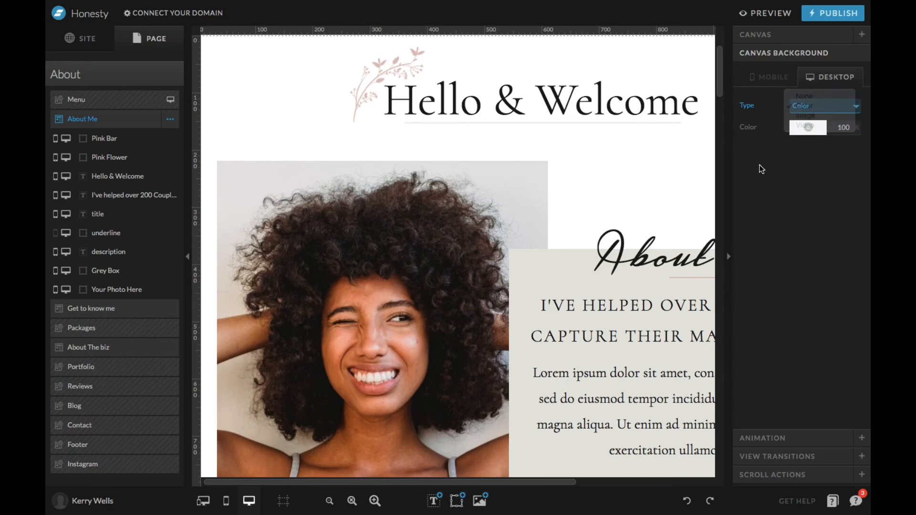
Examine the About Me canvas's animation, view transition and scroll action settings.
click(763, 436)
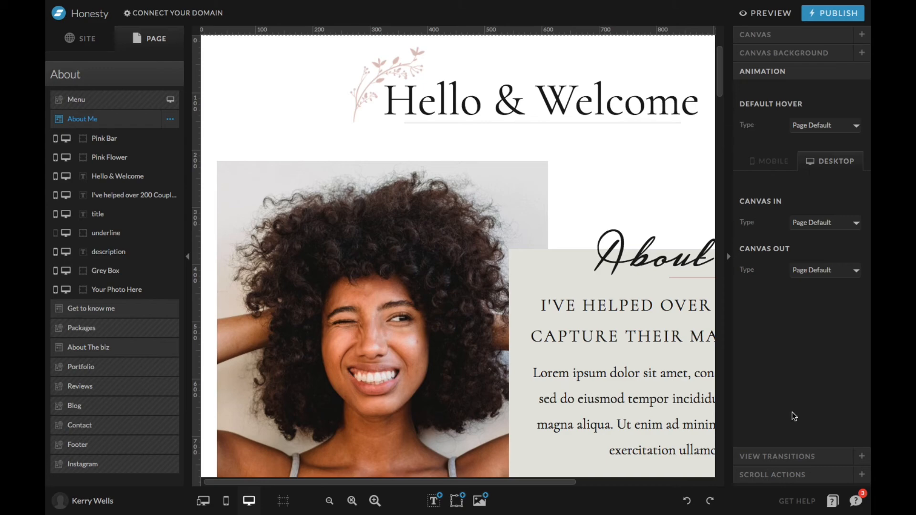
scroll(443, 145, down, 6)
scroll(443, 145, up, 5)
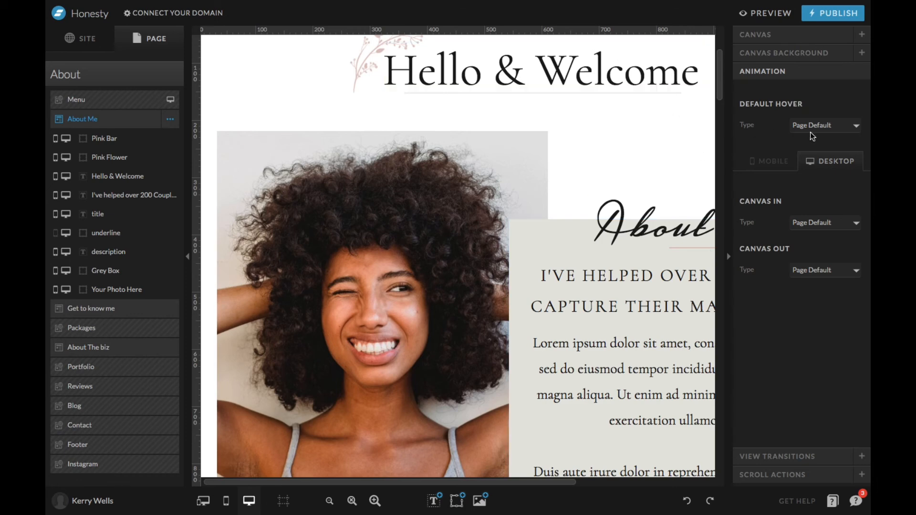
click(794, 455)
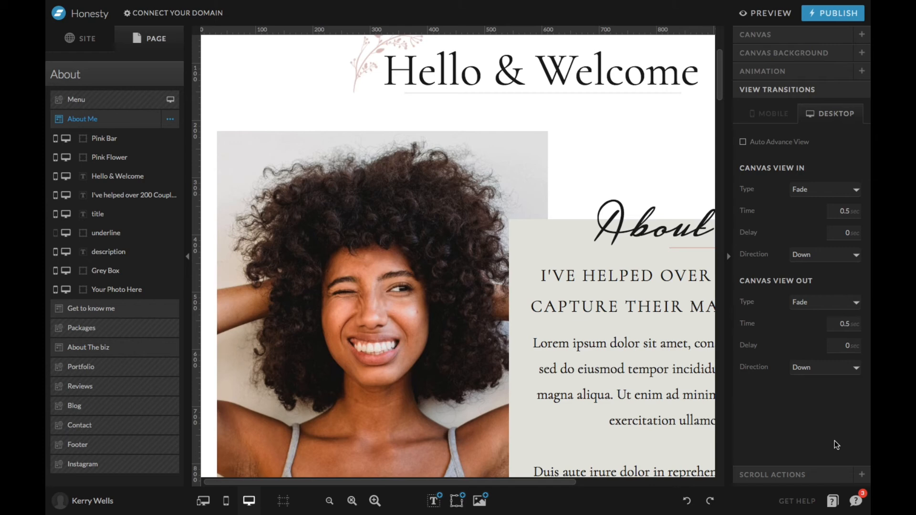
click(811, 475)
scroll(512, 193, up, 3)
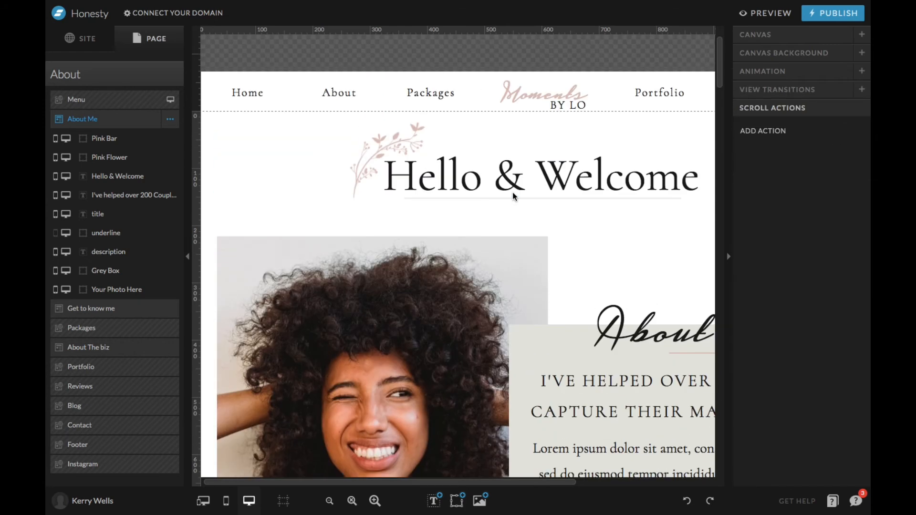
scroll(513, 192, down, 3)
scroll(512, 193, up, 3)
scroll(513, 193, down, 4)
scroll(512, 195, down, 5)
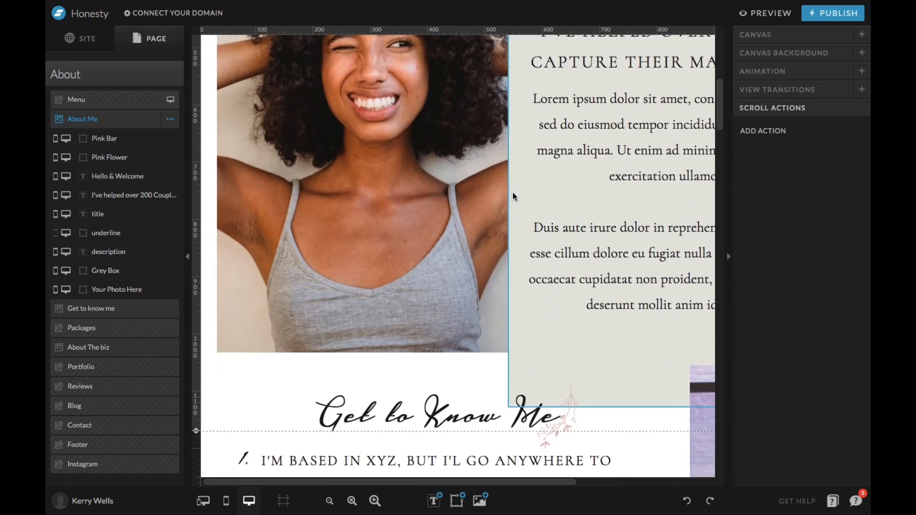
scroll(499, 272, up, 8)
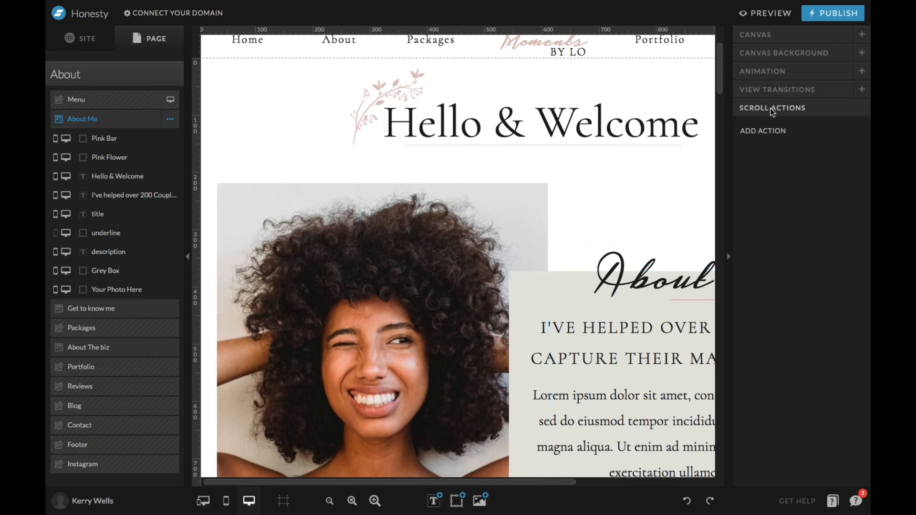
Add a scroll action to the About Me canvas, view its trigger and action options, and remove it.
click(760, 133)
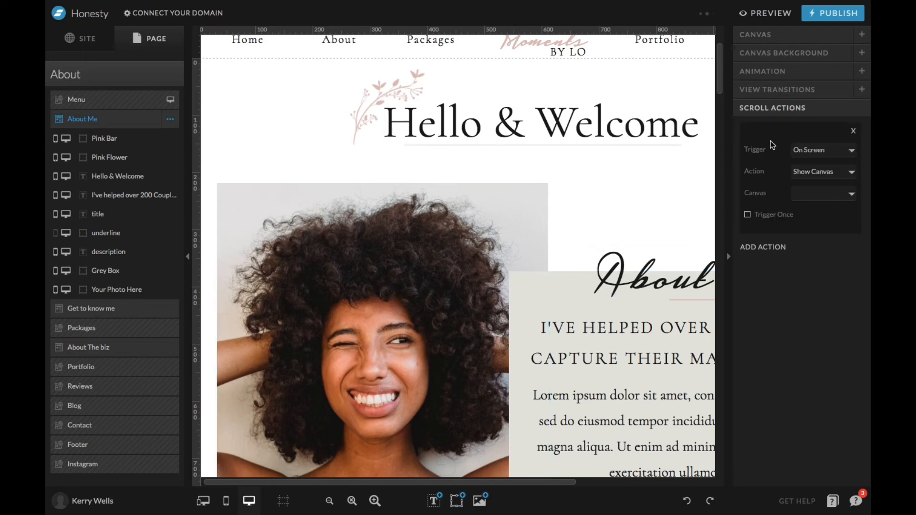
click(837, 151)
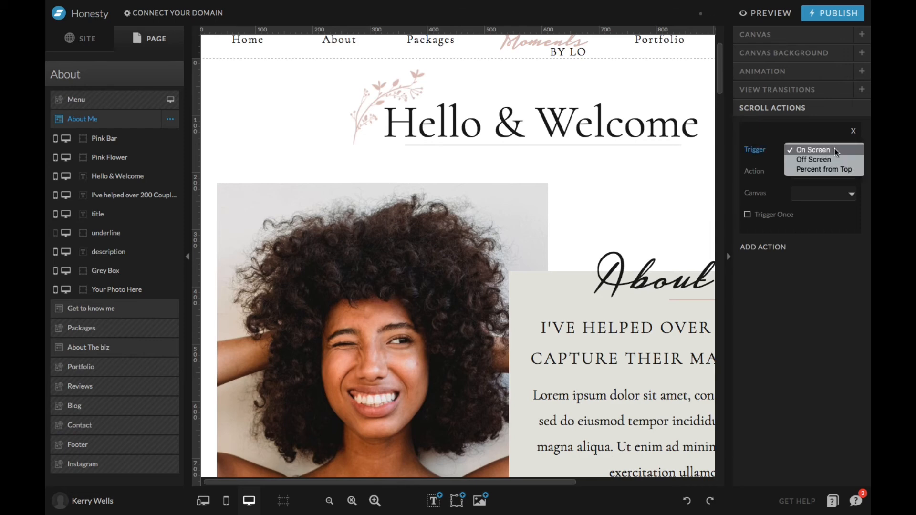
click(836, 151)
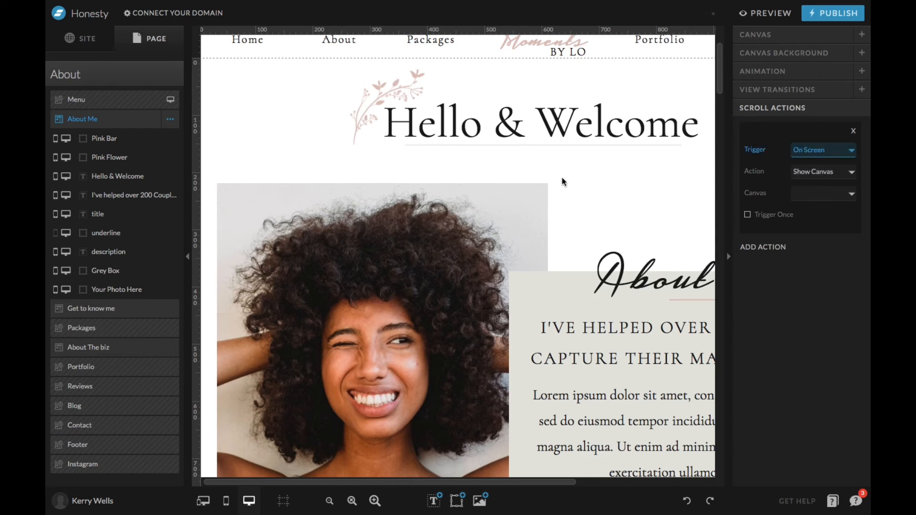
click(804, 171)
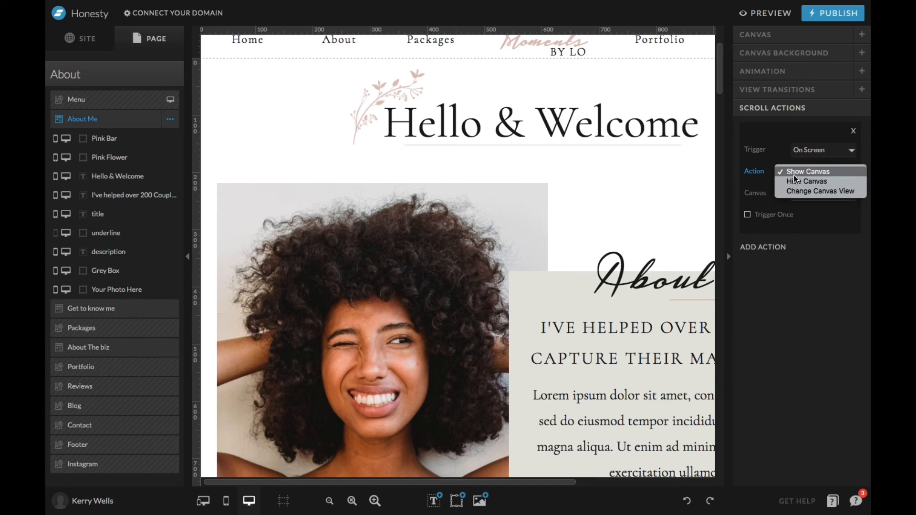
click(842, 135)
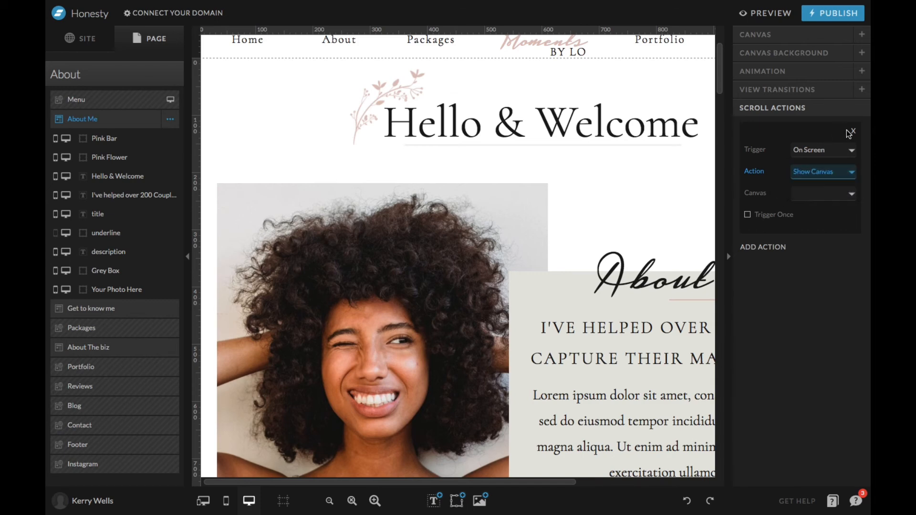
click(853, 130)
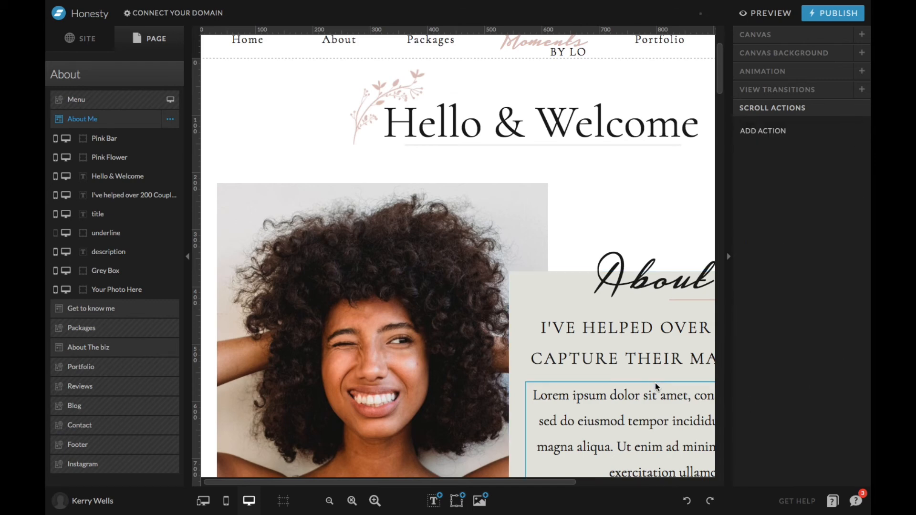
Select the About Me canvas, its portrait photo and its About Lo title in turn to view their settings.
click(518, 210)
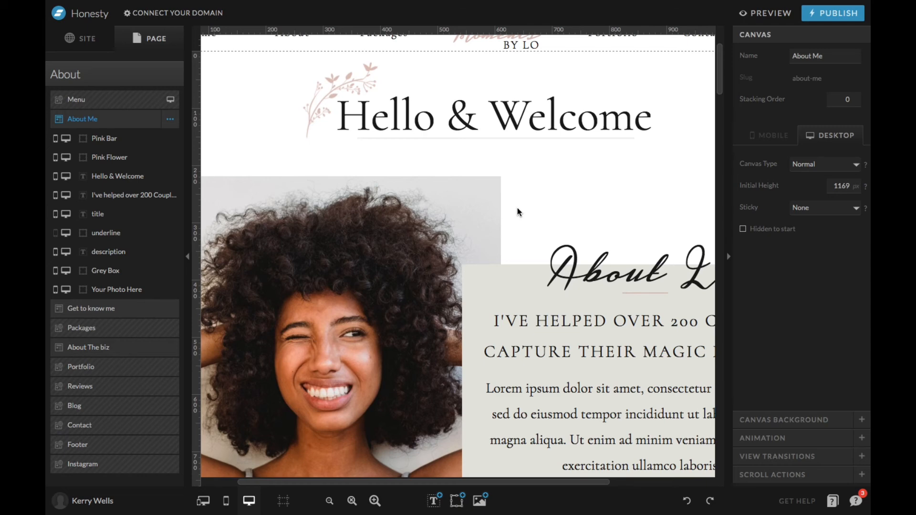
click(485, 204)
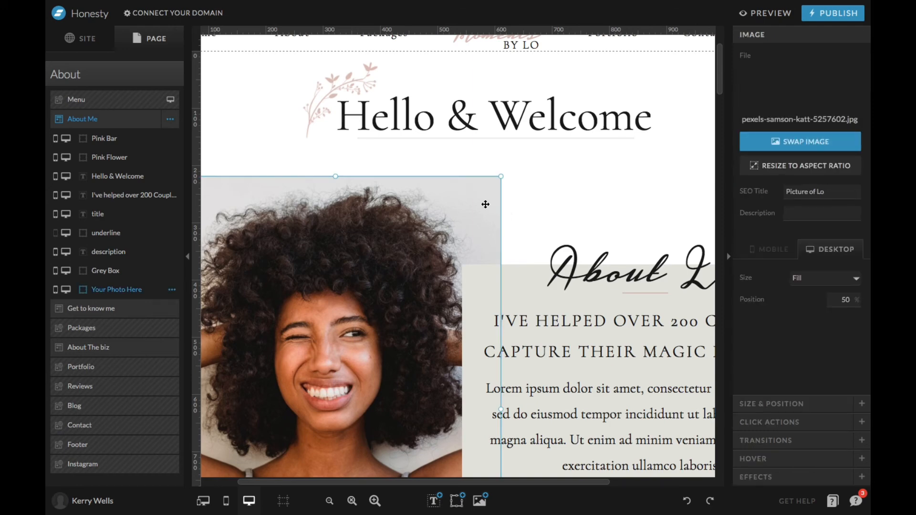
click(517, 278)
click(573, 263)
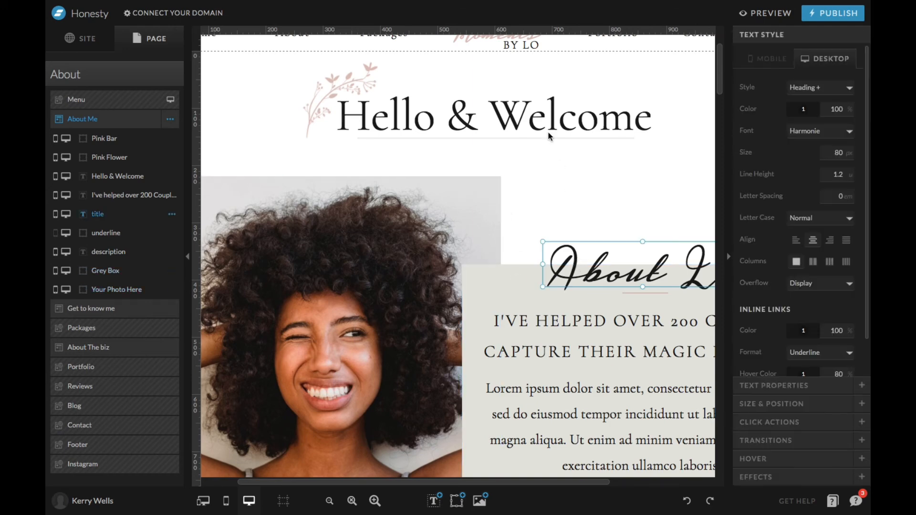
Select the Hello & Welcome heading, the pink flower image and the portrait photo in turn to view their settings.
click(544, 114)
click(324, 98)
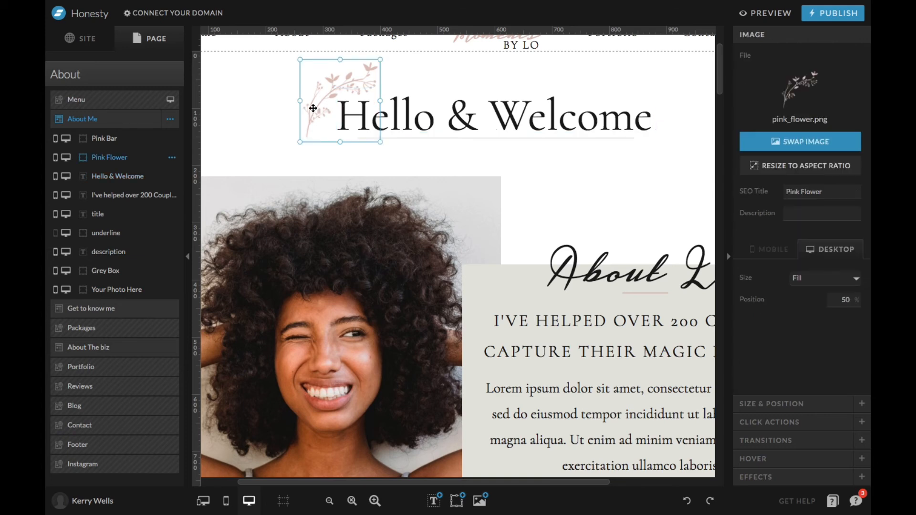
click(479, 222)
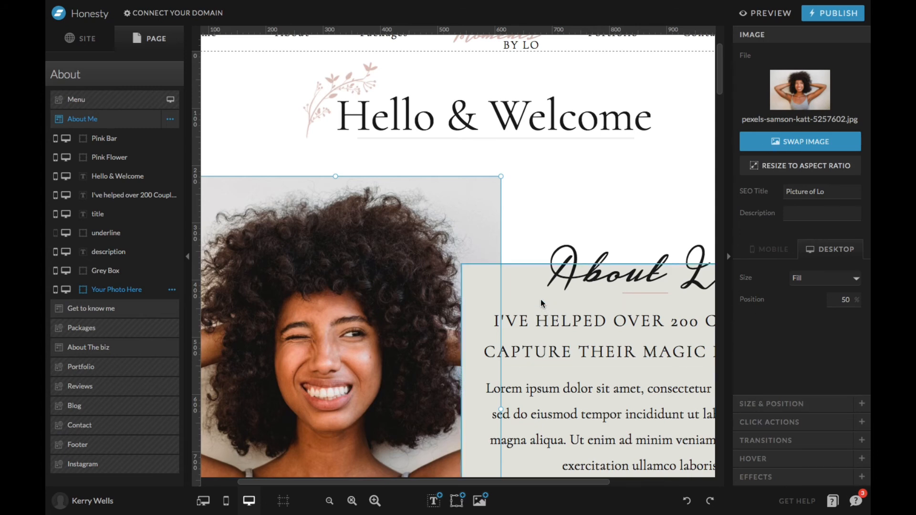
Try the Title, Subheading and Heading text styles in turn on the About Lo title.
click(584, 272)
click(584, 250)
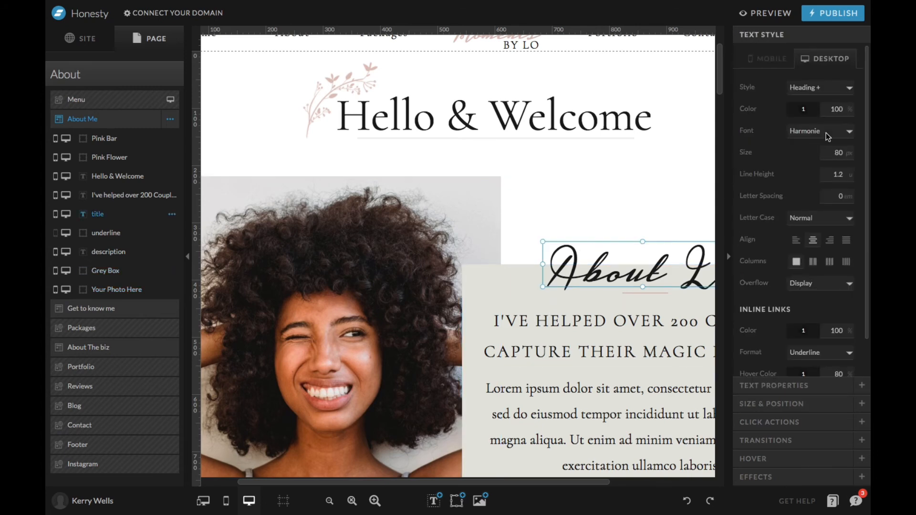
click(844, 90)
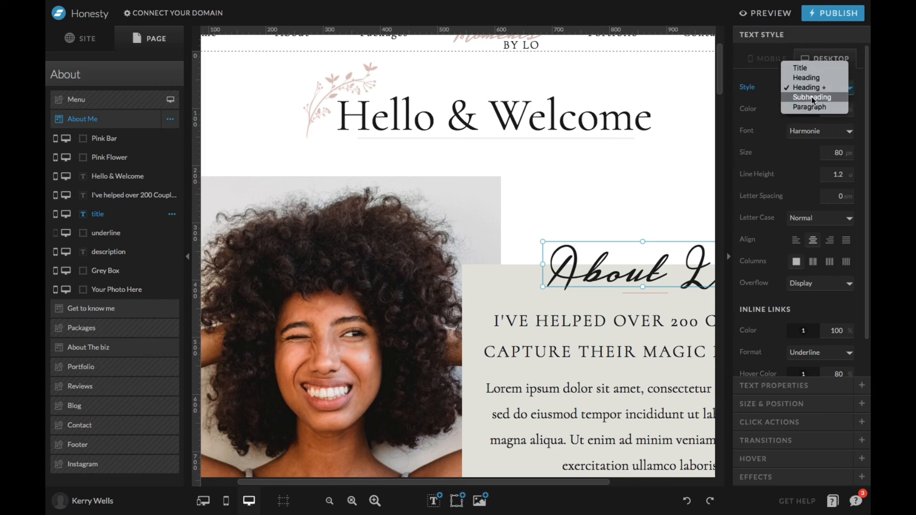
click(809, 66)
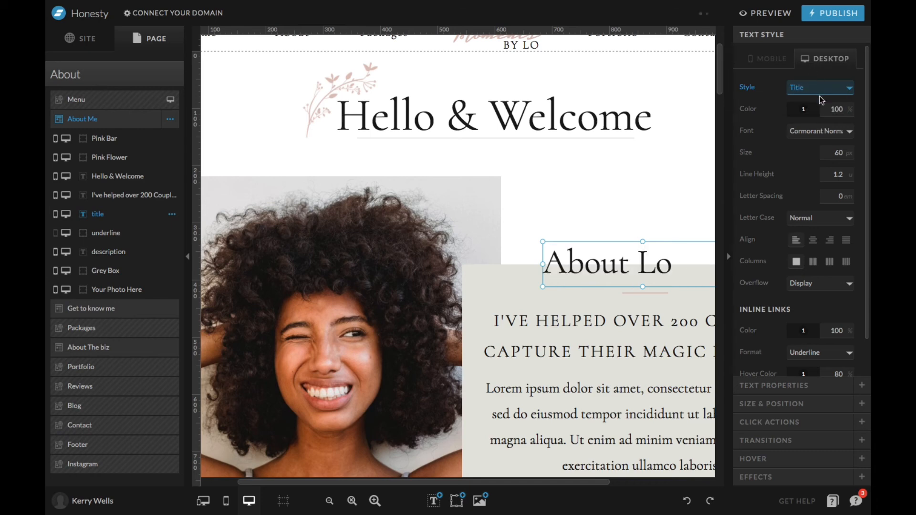
click(835, 89)
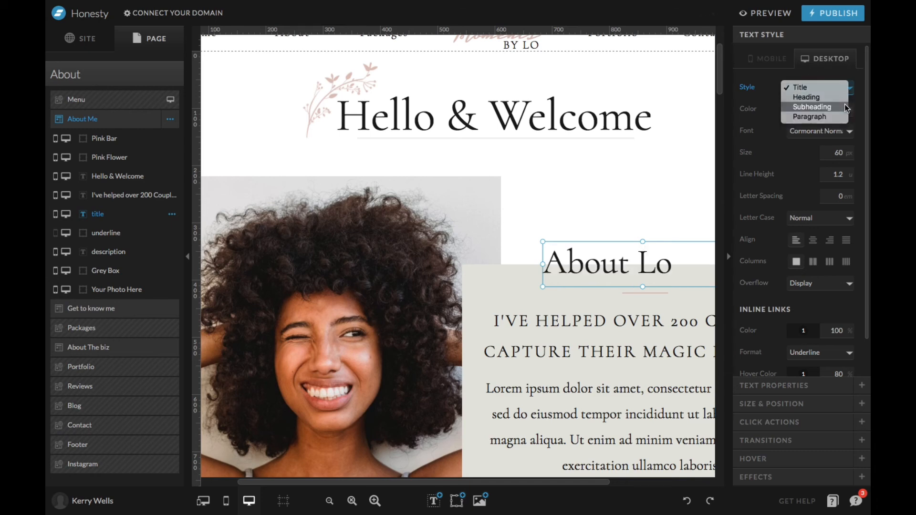
click(845, 108)
click(838, 87)
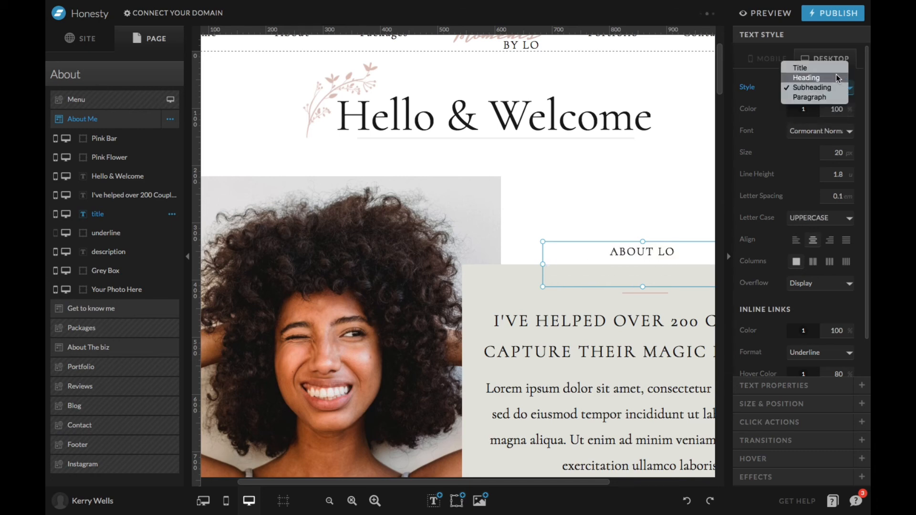
click(835, 75)
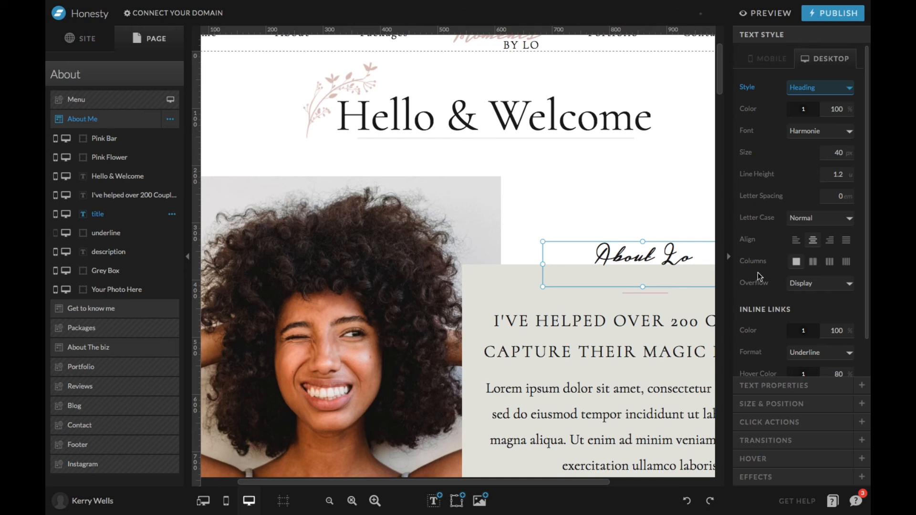
Undo the three text style changes on the About Lo title.
click(687, 500)
click(687, 500)
click(686, 499)
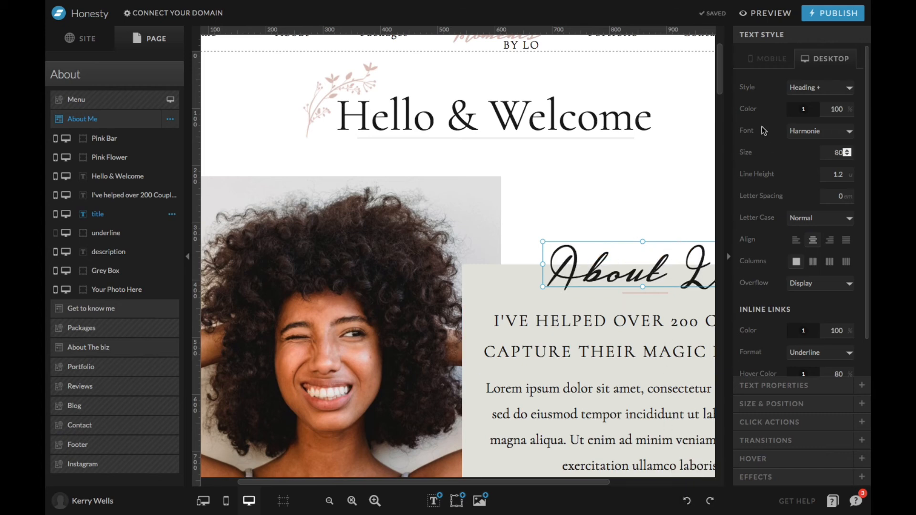
View the About Lo title's colour picker without changing the colour, and try UPPERCASE letter case before restoring Normal.
click(804, 106)
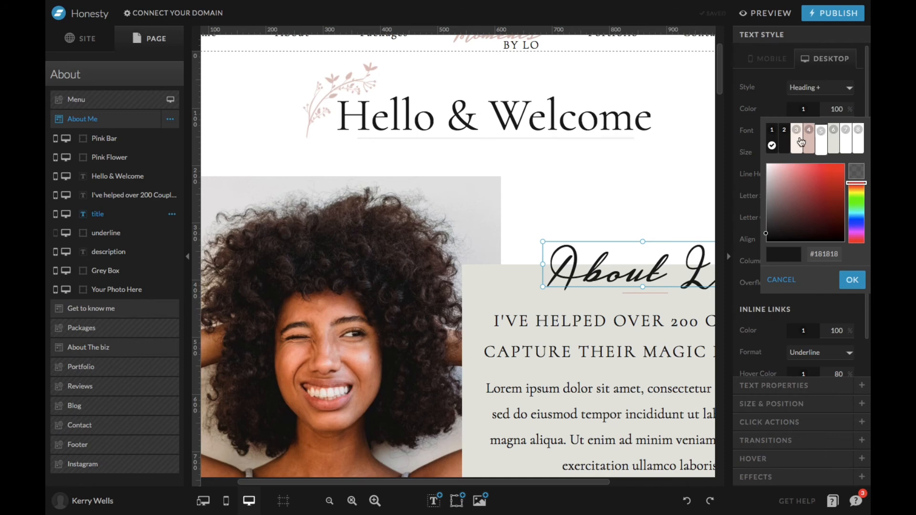
click(751, 117)
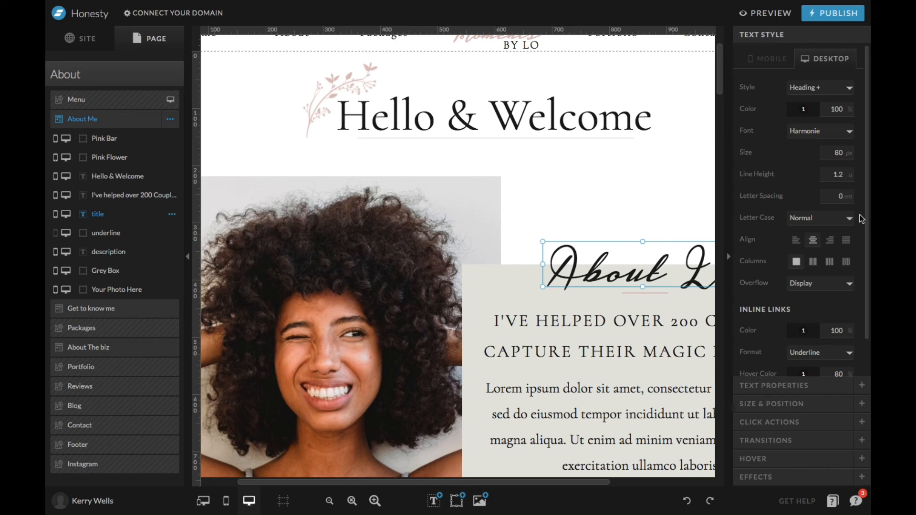
click(838, 220)
click(837, 225)
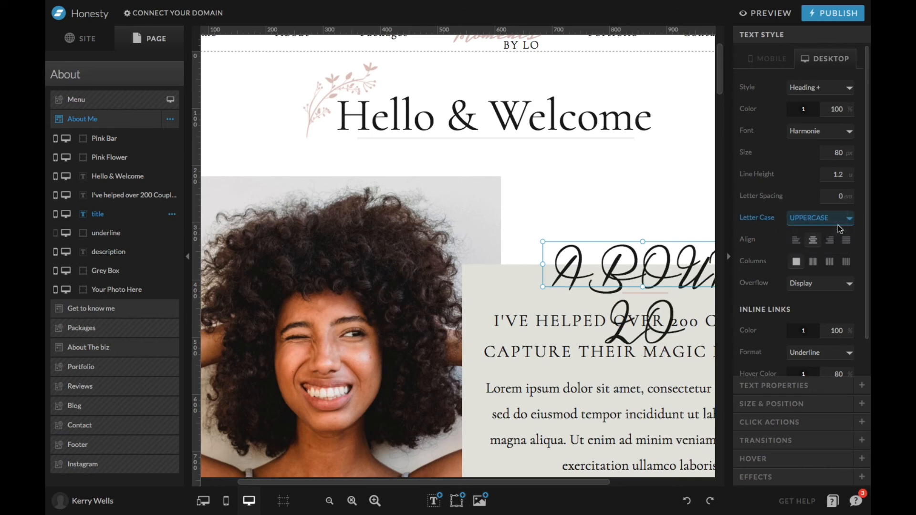
click(837, 224)
click(832, 209)
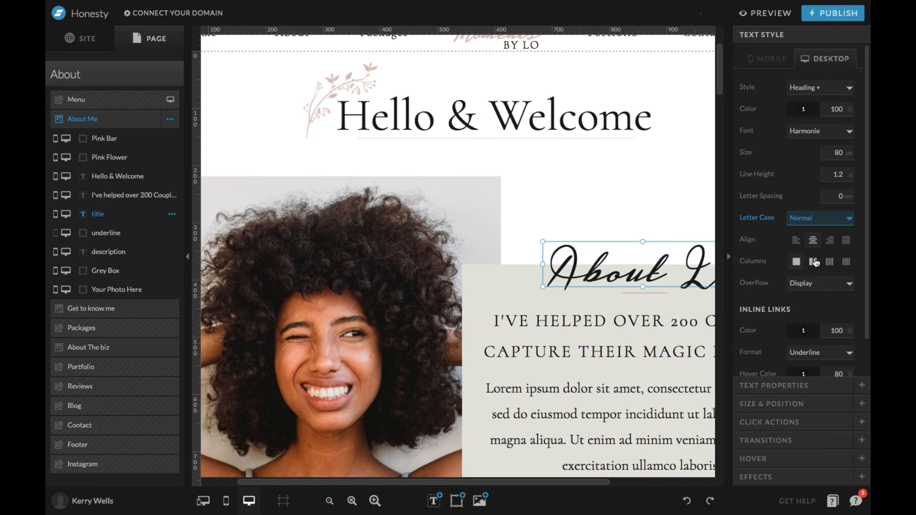
Try two-column and three-column layouts on the About Me description text, and restore the single column.
scroll(661, 365, down, 2)
click(633, 374)
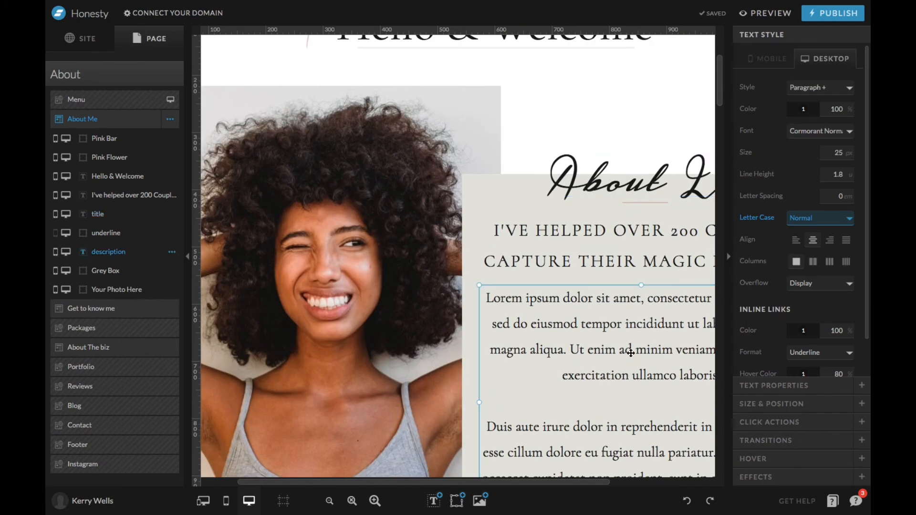
click(816, 263)
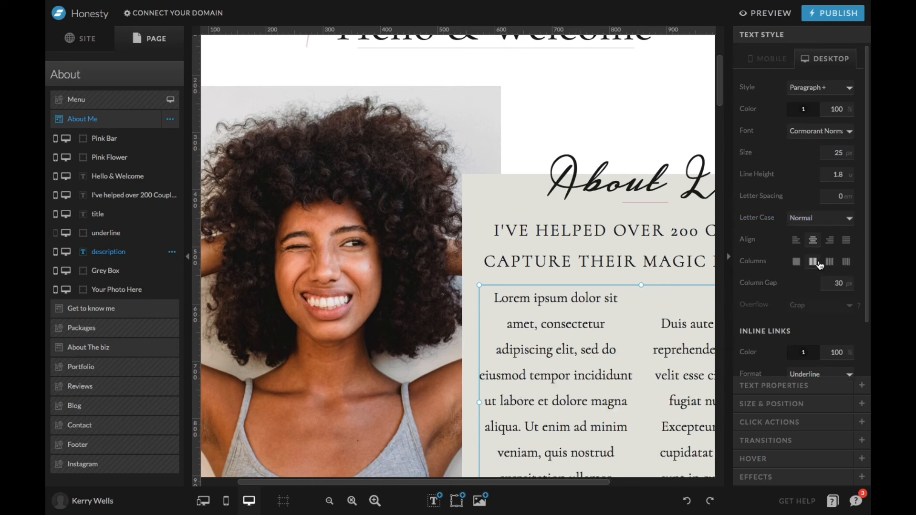
click(829, 262)
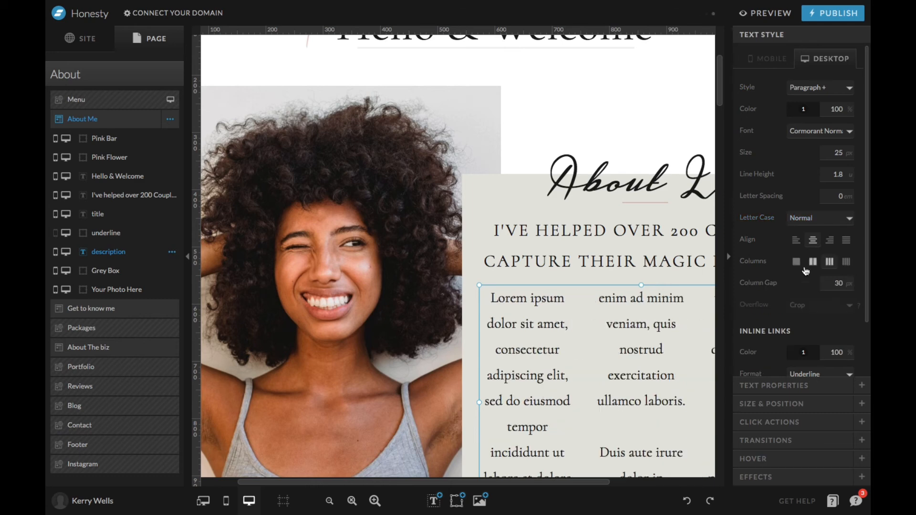
click(799, 263)
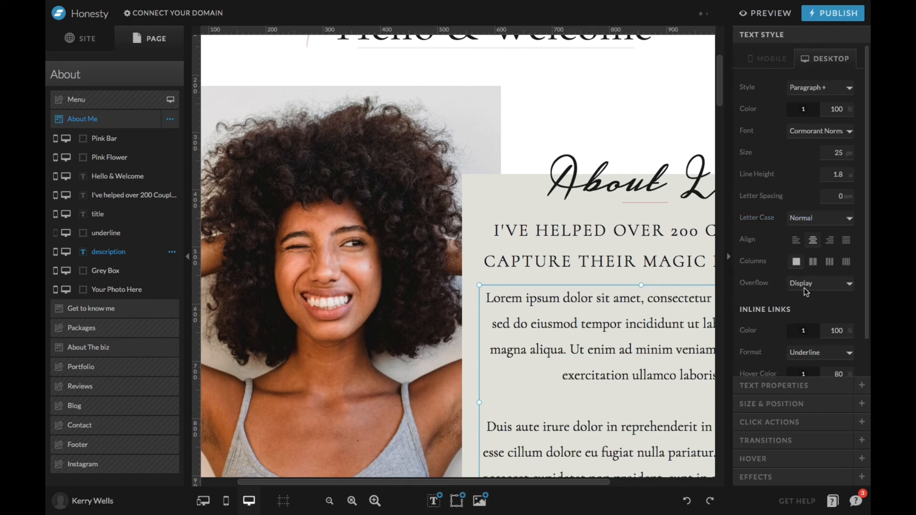
Examine the description's inline link settings, its contact form text properties and the text tag options, keeping p.
scroll(771, 275, down, 1)
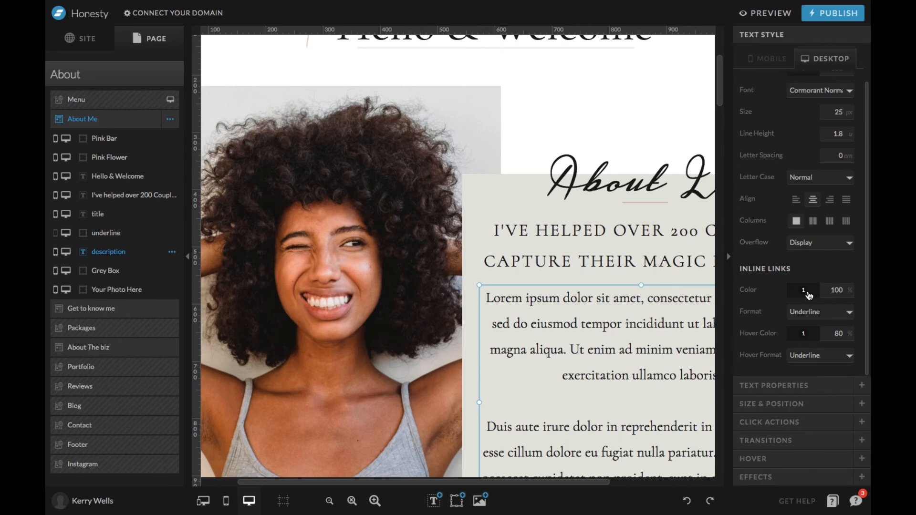
scroll(807, 293, up, 1)
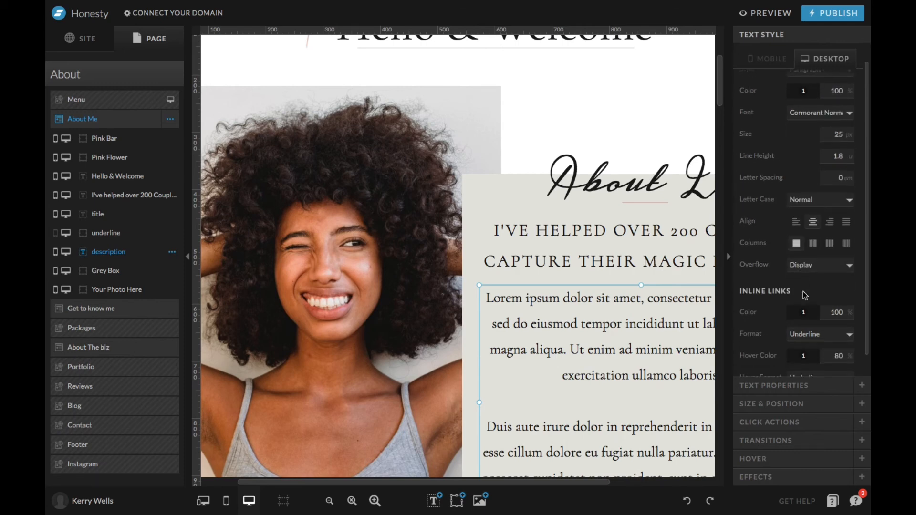
click(761, 385)
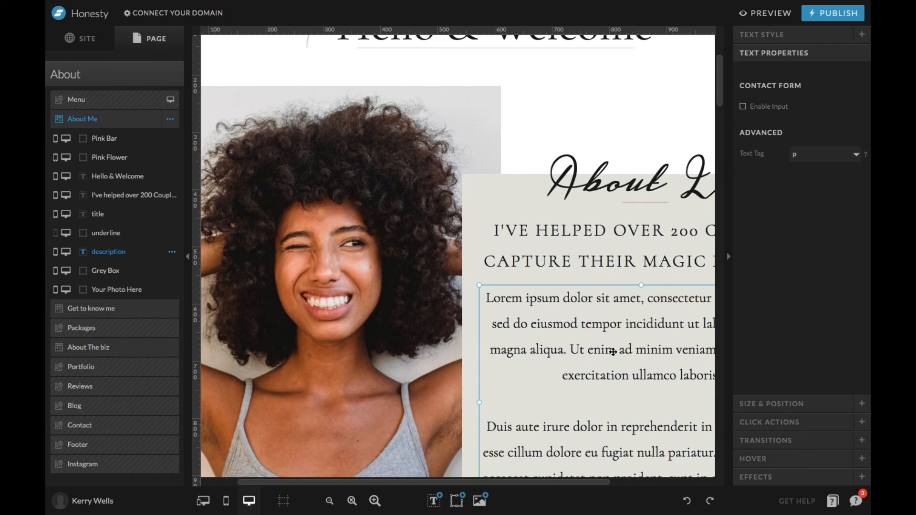
scroll(586, 371, down, 3)
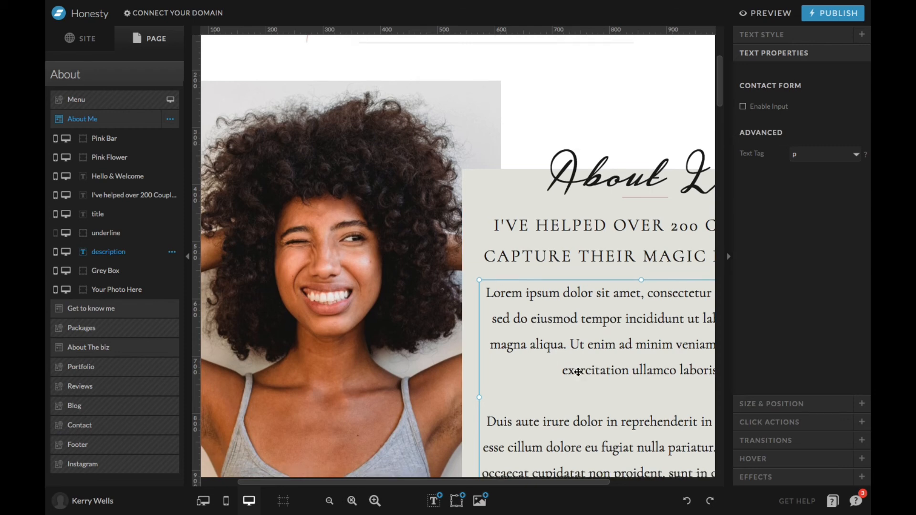
click(841, 157)
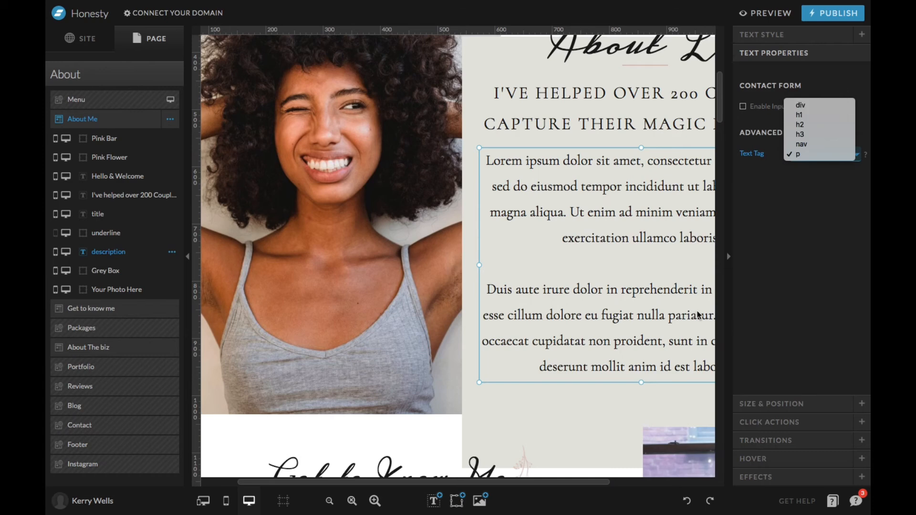
click(515, 390)
scroll(582, 290, up, 1)
scroll(581, 289, up, 3)
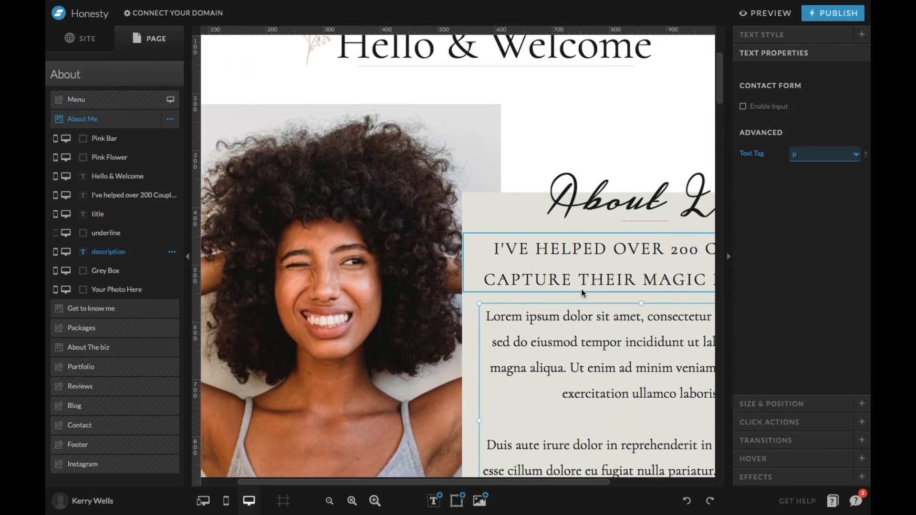
scroll(650, 191, down, 3)
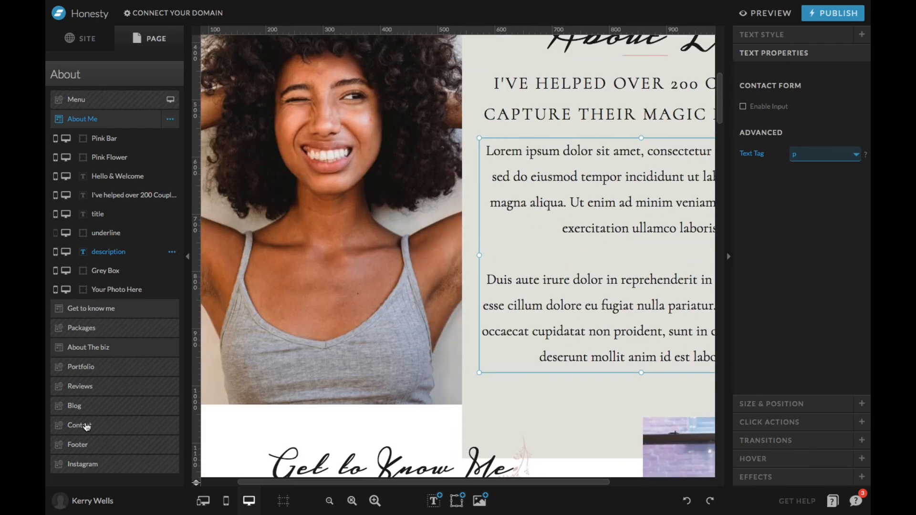
Open the Contact site canvas for editing and view the form input settings of its message, package, email, phone and name fields.
right_click(84, 425)
click(79, 428)
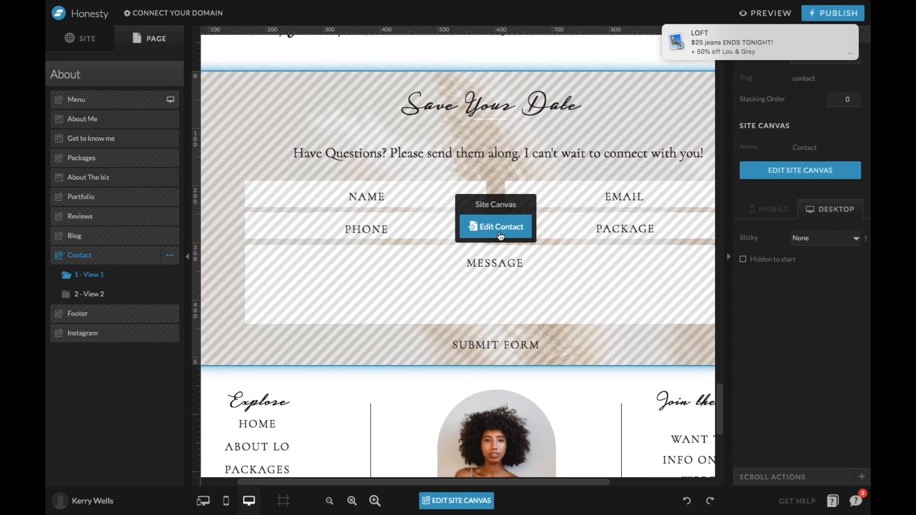
click(496, 231)
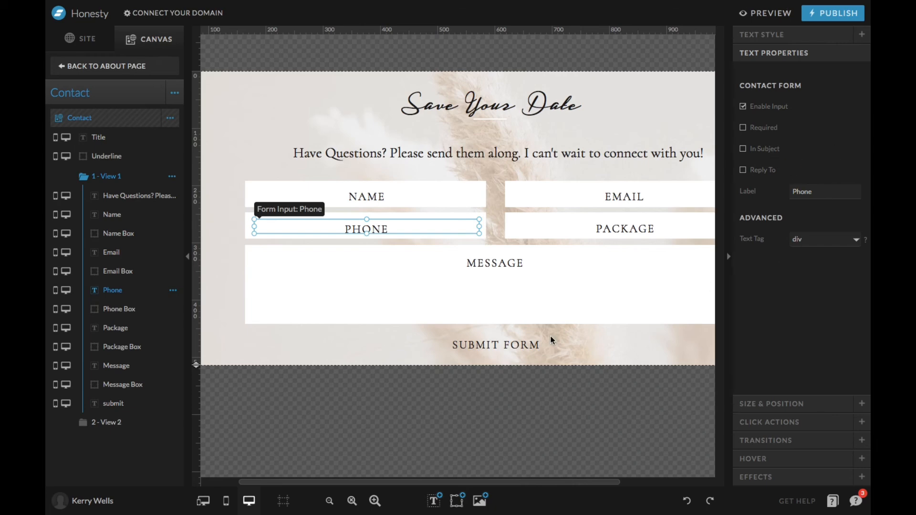
click(537, 296)
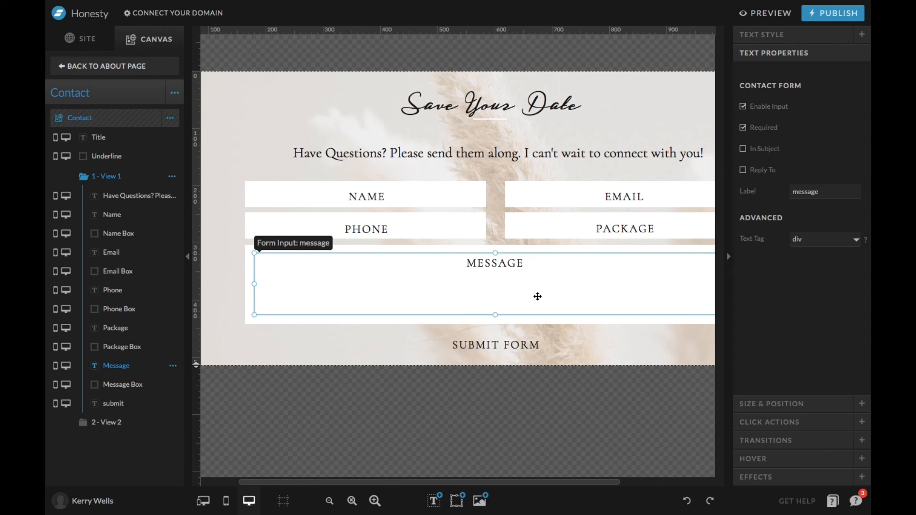
click(548, 228)
click(554, 197)
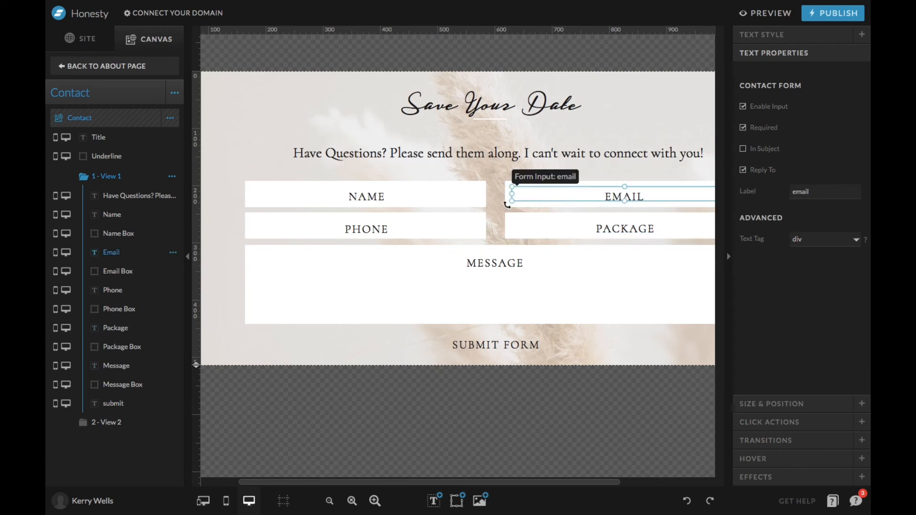
click(437, 223)
click(419, 196)
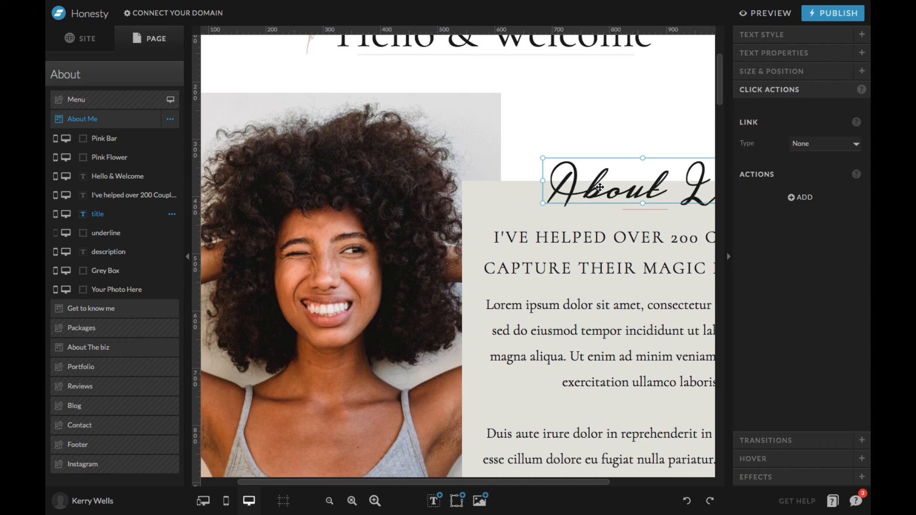
Add a click action to the About Lo title, view its action type options, and remove it.
click(801, 197)
click(837, 216)
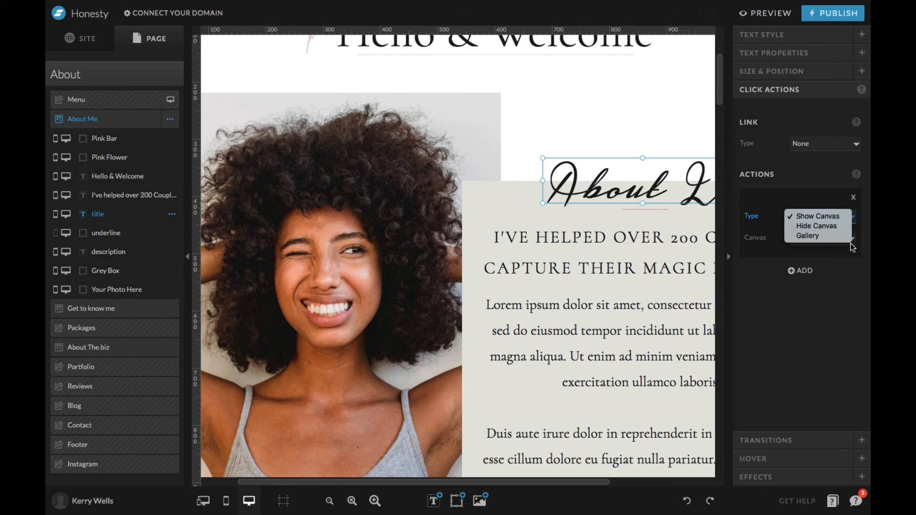
click(854, 197)
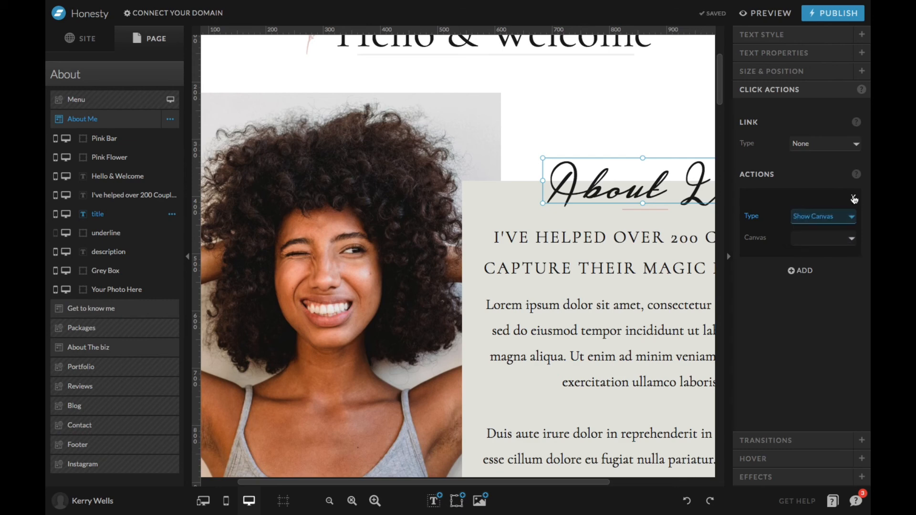
click(853, 197)
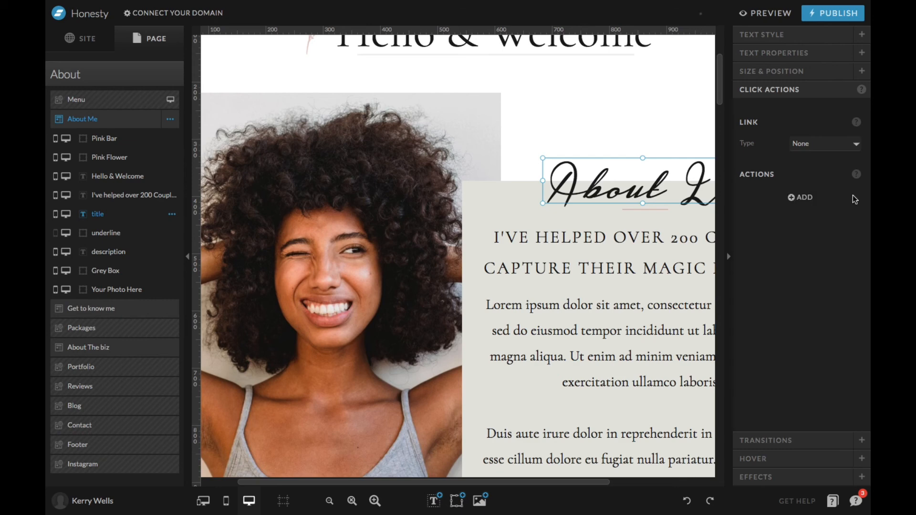
Open the About Lo title's transition settings.
click(778, 441)
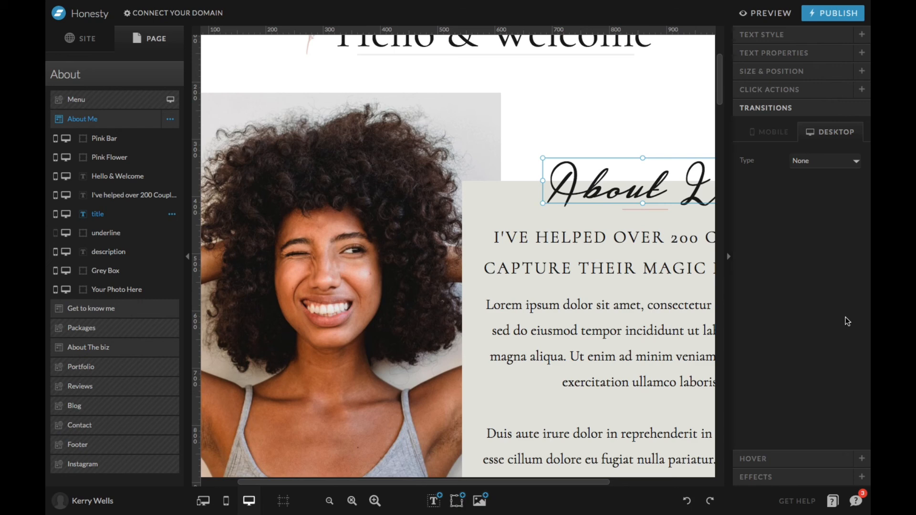
Set the About Lo title's desktop transition type to Fade and view its direction options.
click(816, 160)
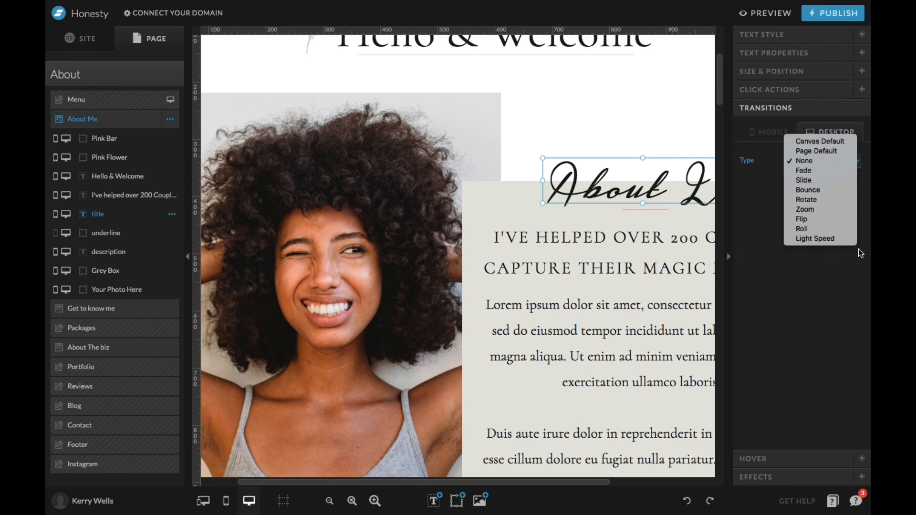
click(805, 171)
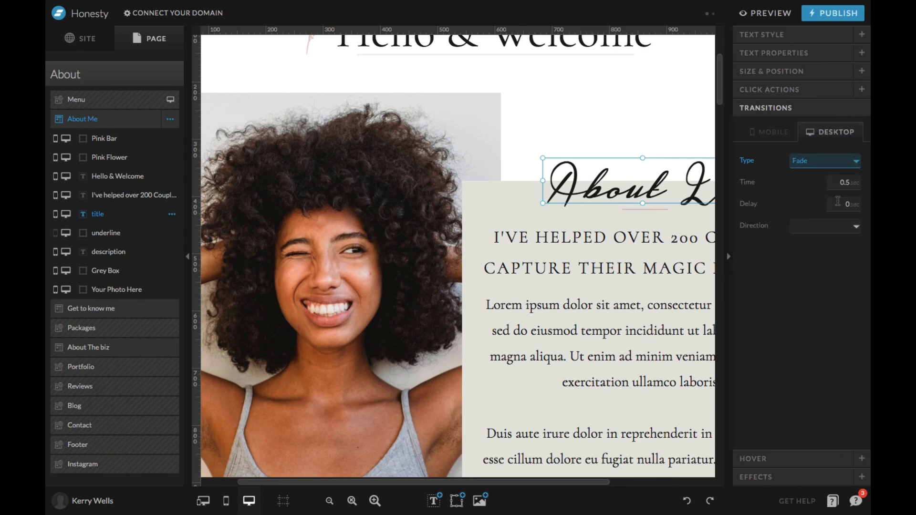
click(826, 229)
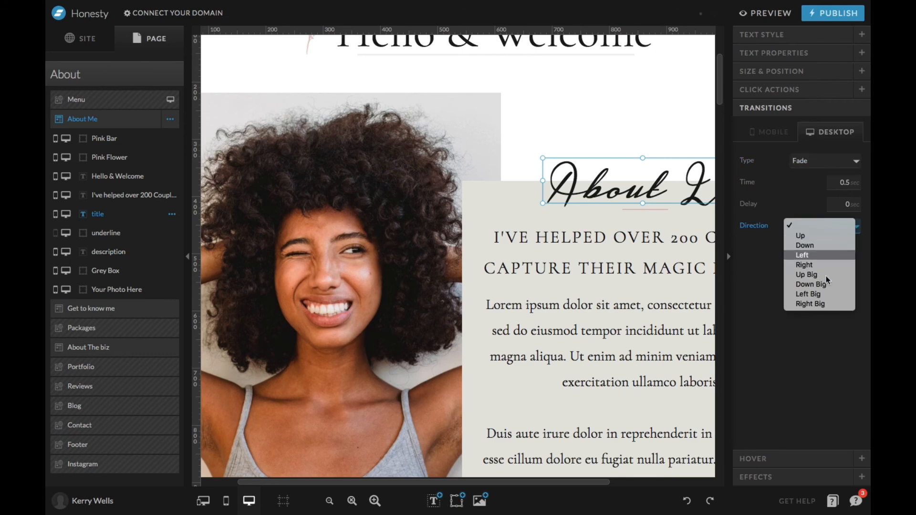
click(789, 190)
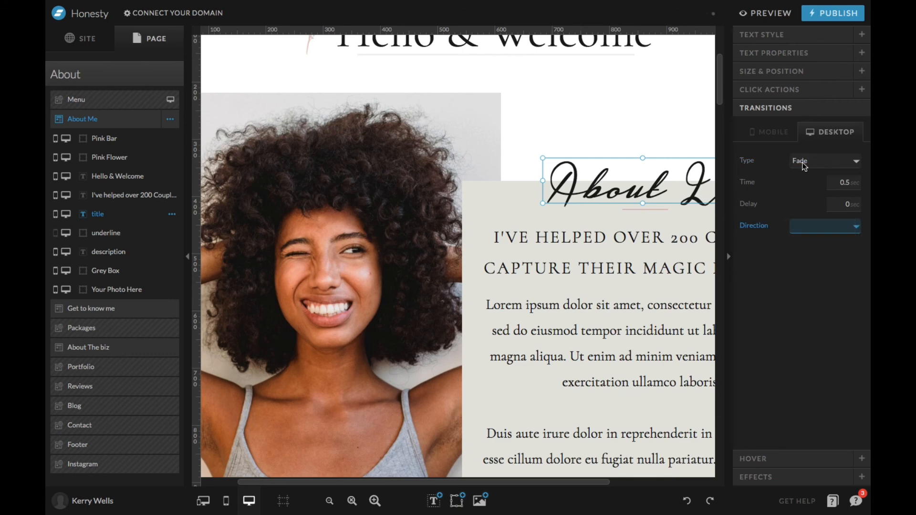
click(809, 160)
Open the About Lo title's hover settings and view the available hover types, keeping None.
click(787, 459)
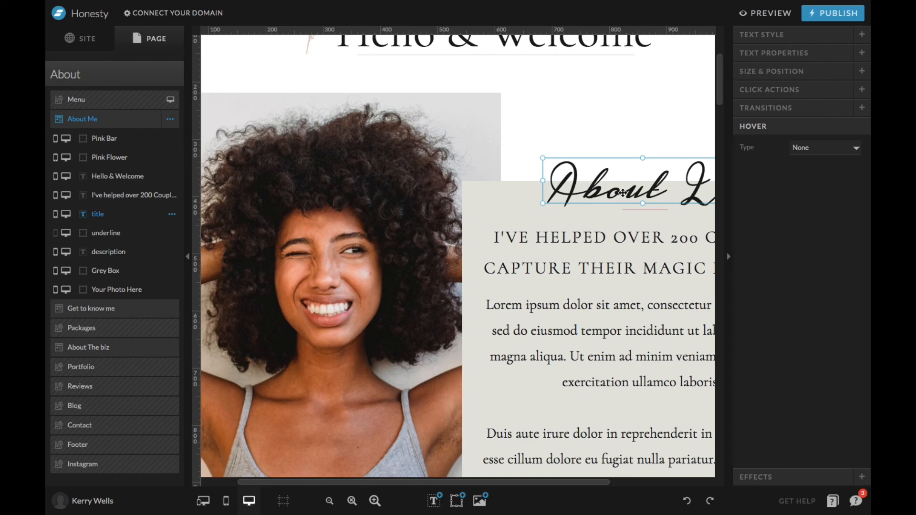
click(839, 147)
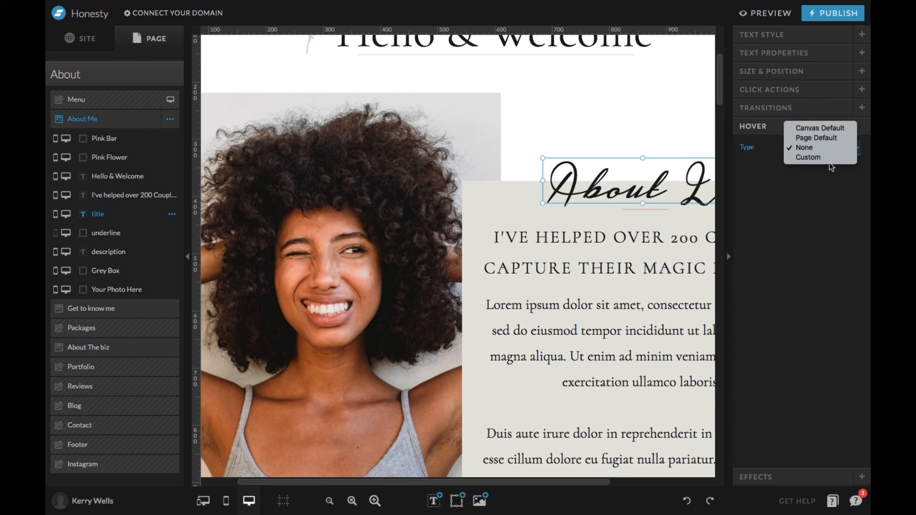
click(803, 225)
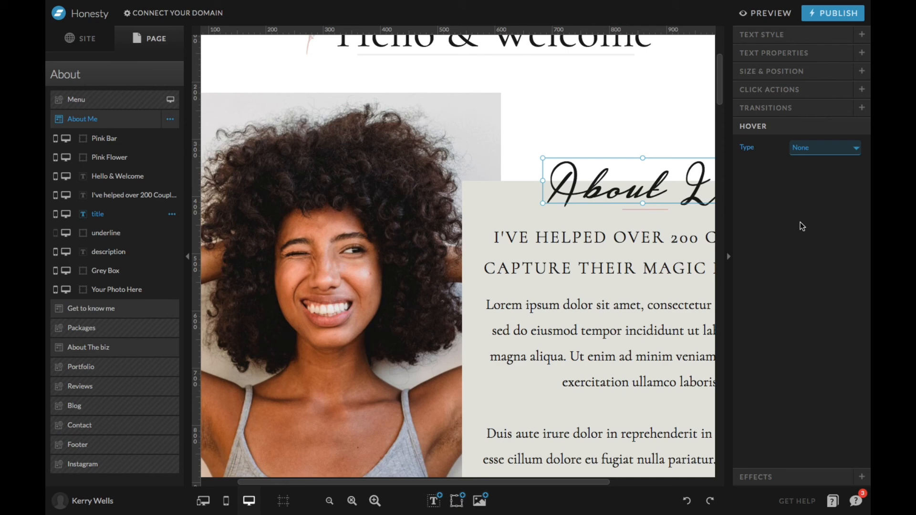
Try the rounded and circular corner effects on the About Lo title, then restore square corners.
click(805, 478)
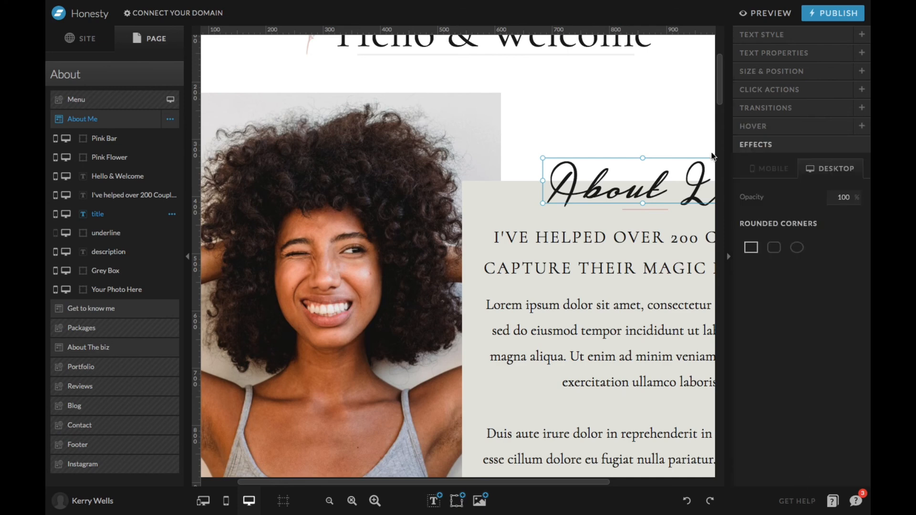
click(774, 257)
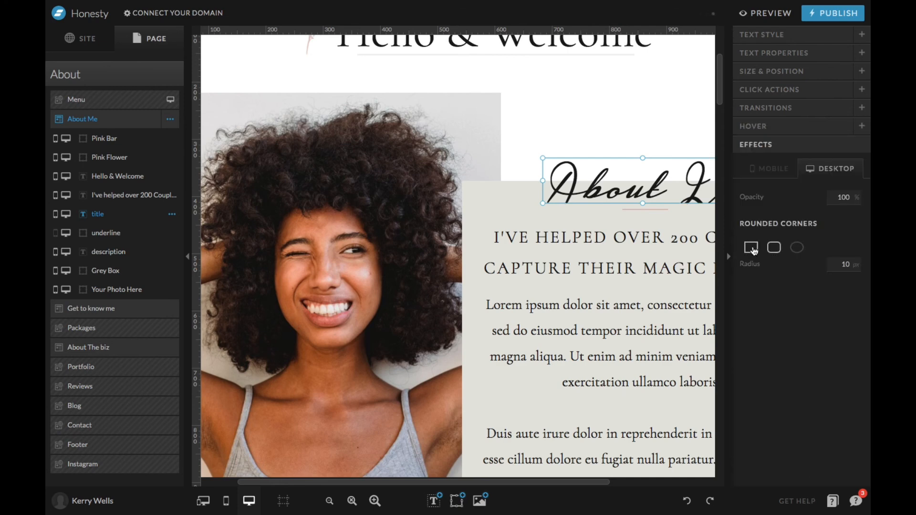
click(750, 251)
click(798, 248)
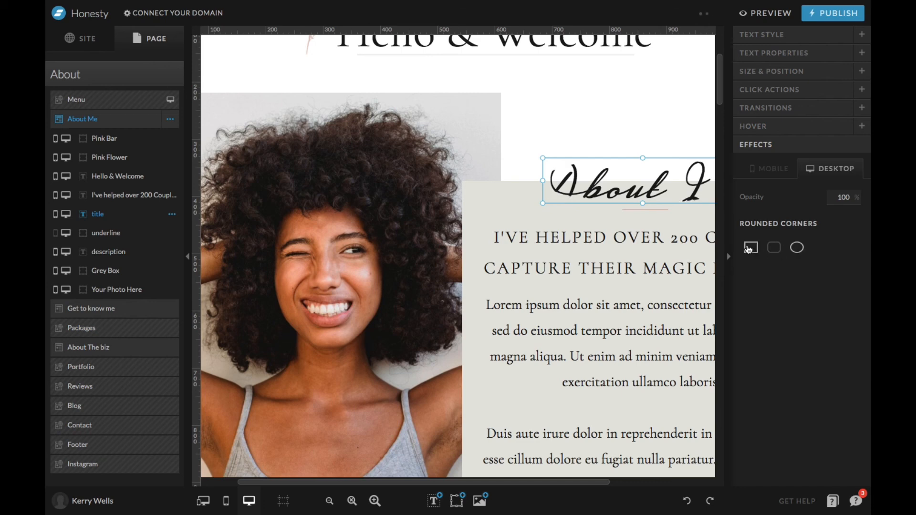
click(749, 248)
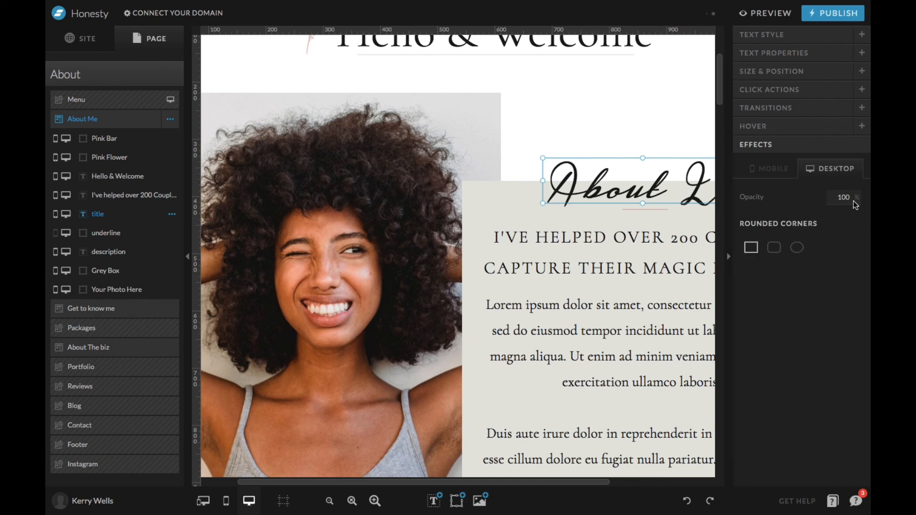
View the effects settings of the About Me canvas's photo and its grey box.
click(393, 245)
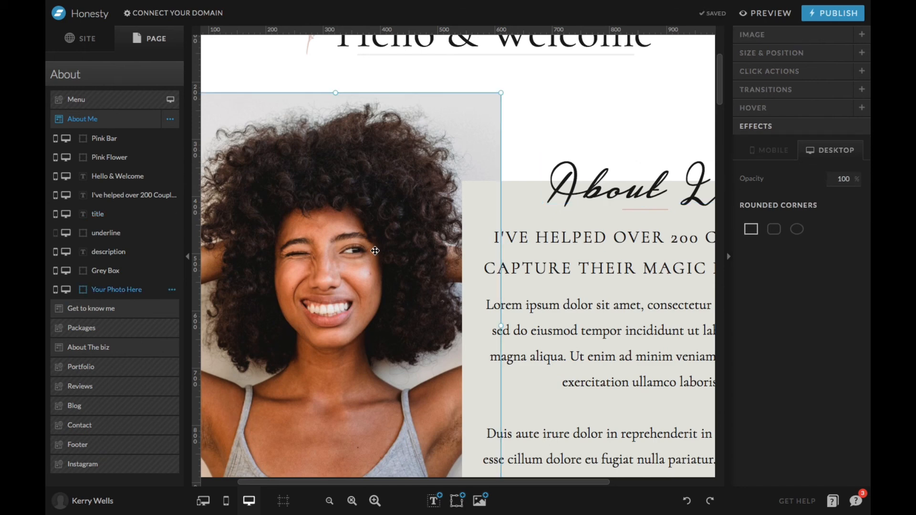
scroll(439, 147, up, 2)
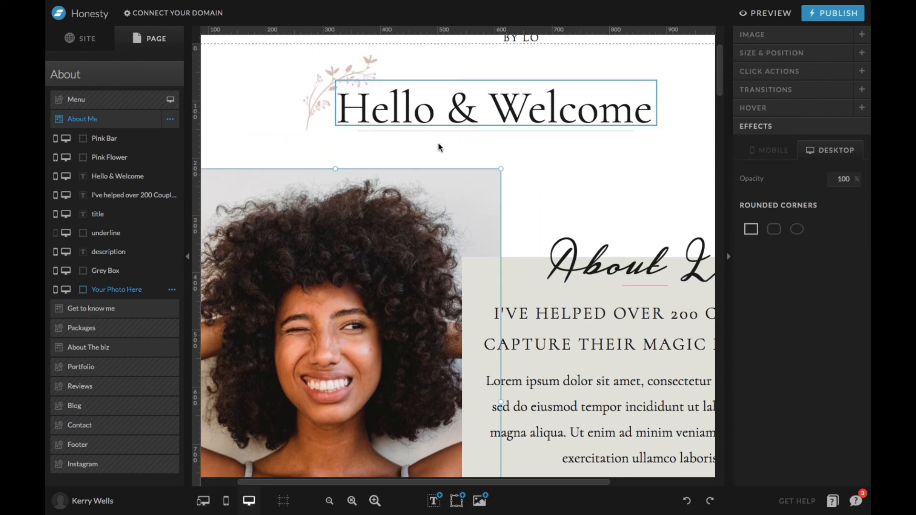
click(522, 258)
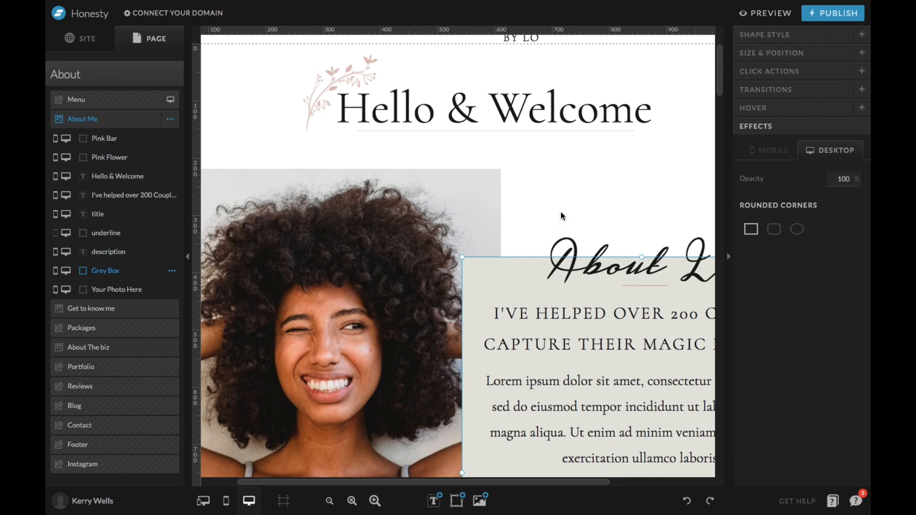
scroll(560, 212, up, 2)
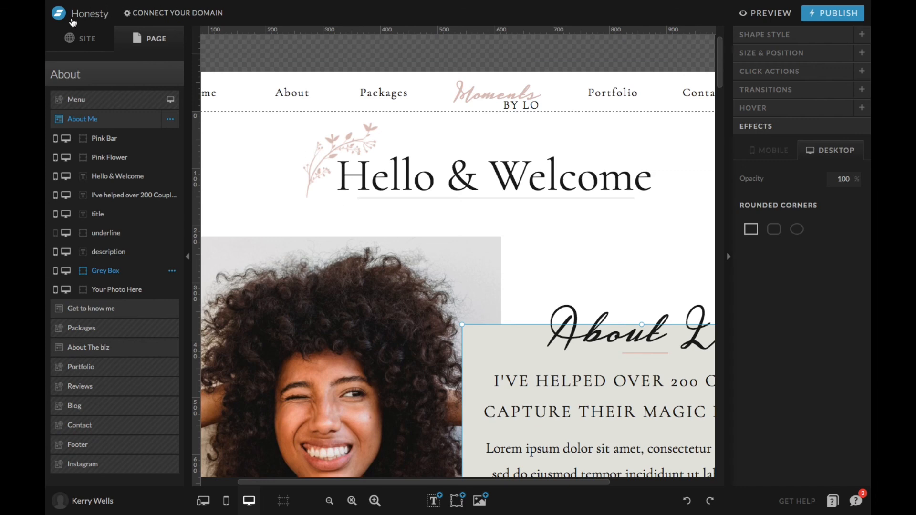
Return to the site overview, preview the site on desktop, and examine the sections of its Portfolio page.
click(79, 40)
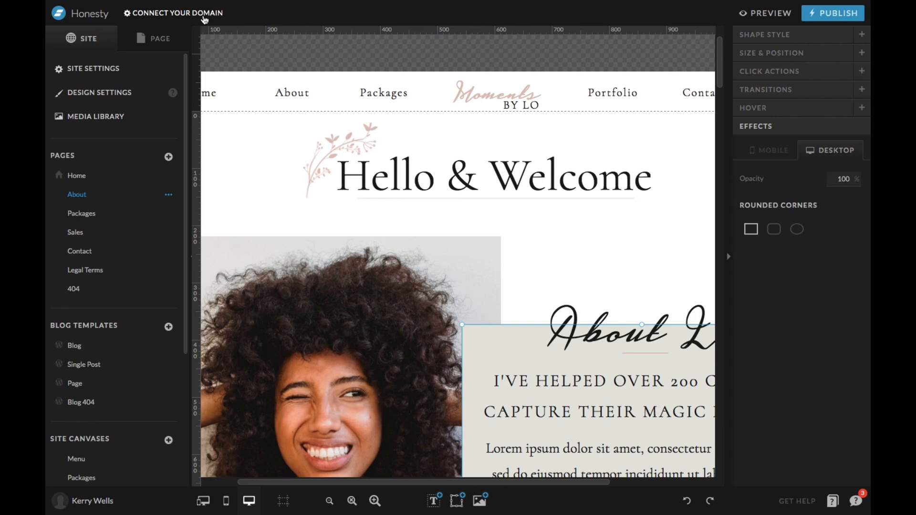
click(743, 13)
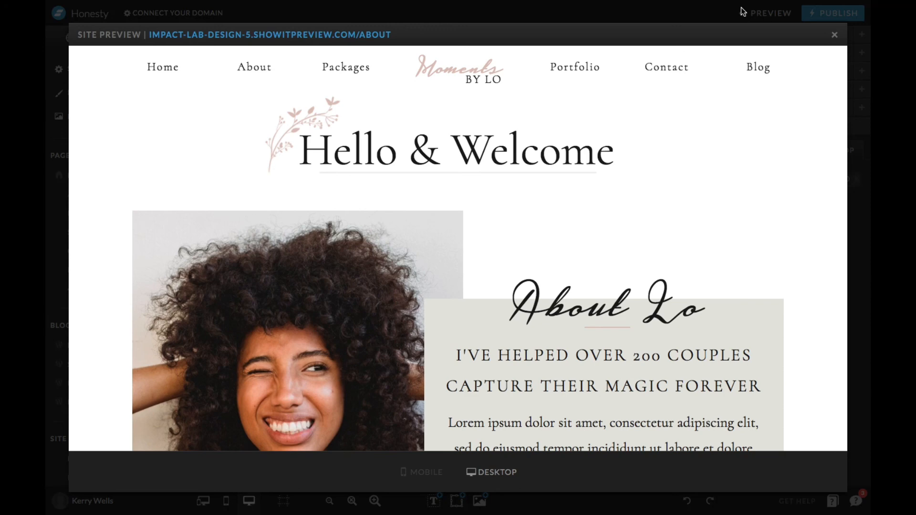
click(587, 70)
scroll(633, 242, down, 4)
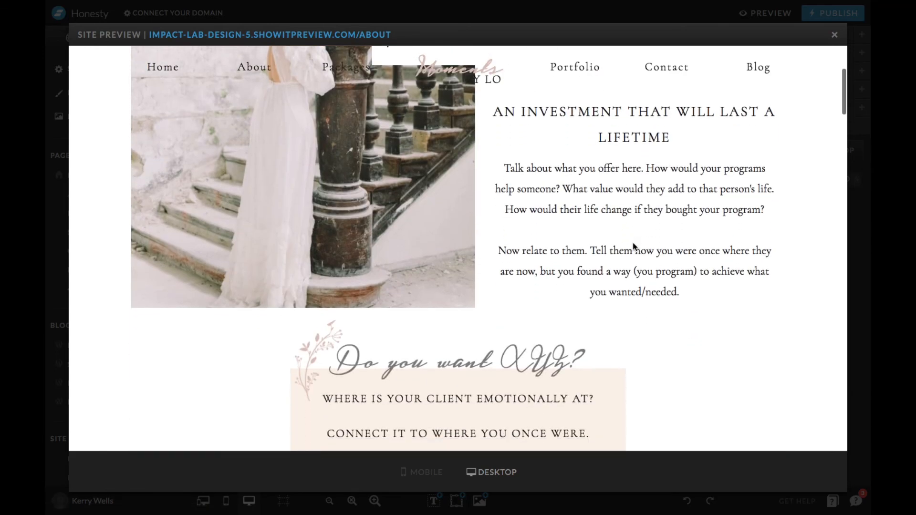
scroll(620, 244, down, 2)
scroll(668, 370, down, 6)
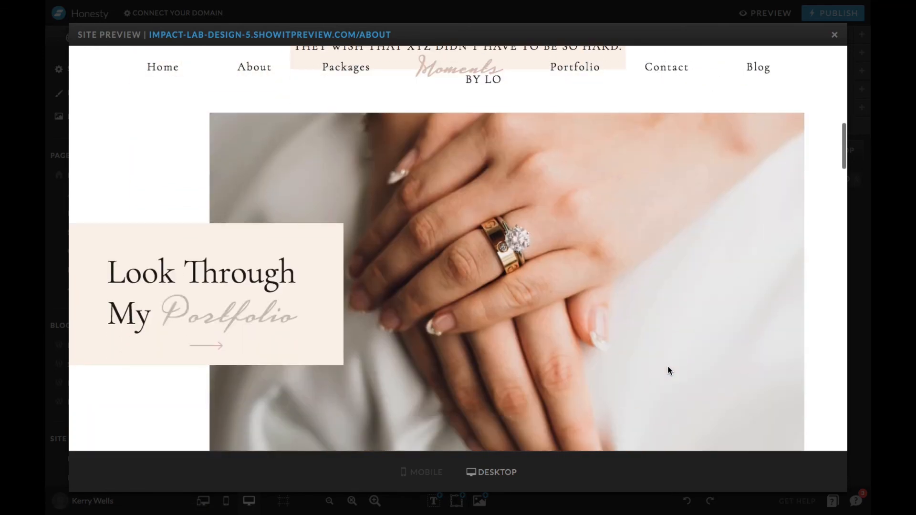
scroll(668, 371, down, 2)
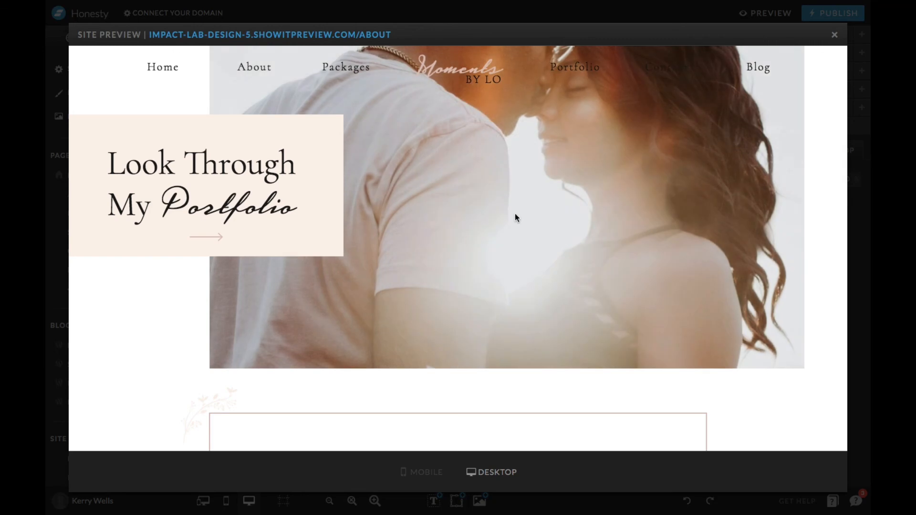
scroll(514, 213, down, 5)
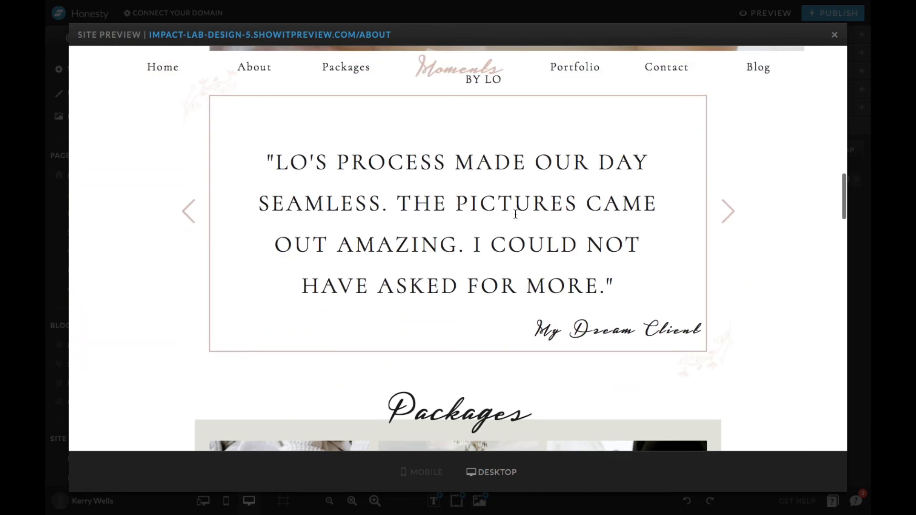
scroll(515, 214, down, 5)
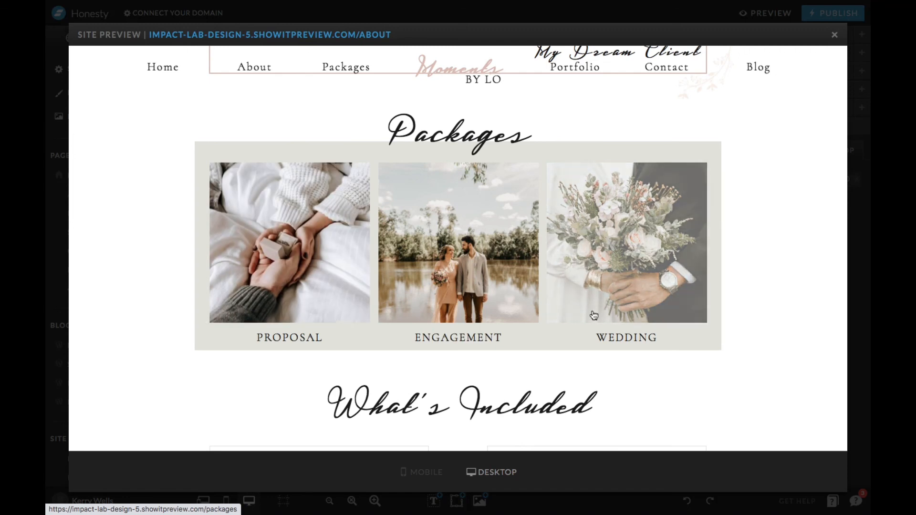
scroll(593, 315, down, 10)
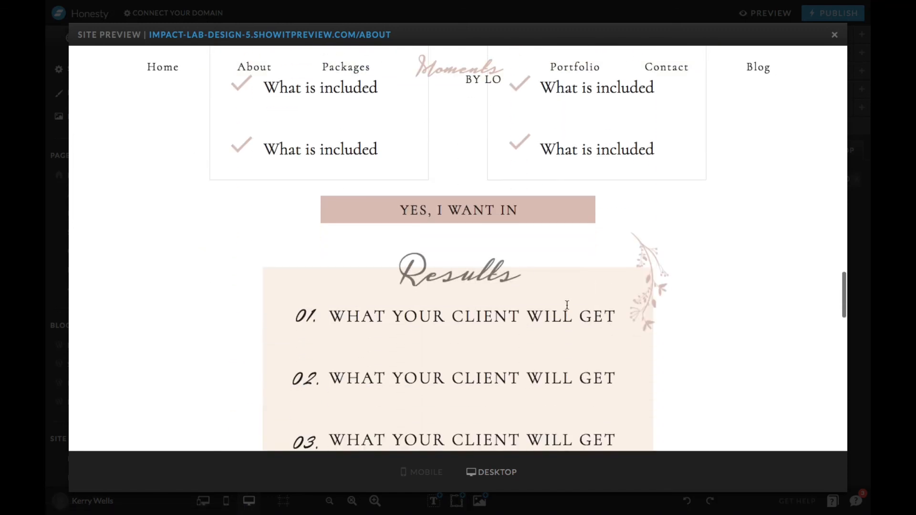
scroll(581, 331, up, 5)
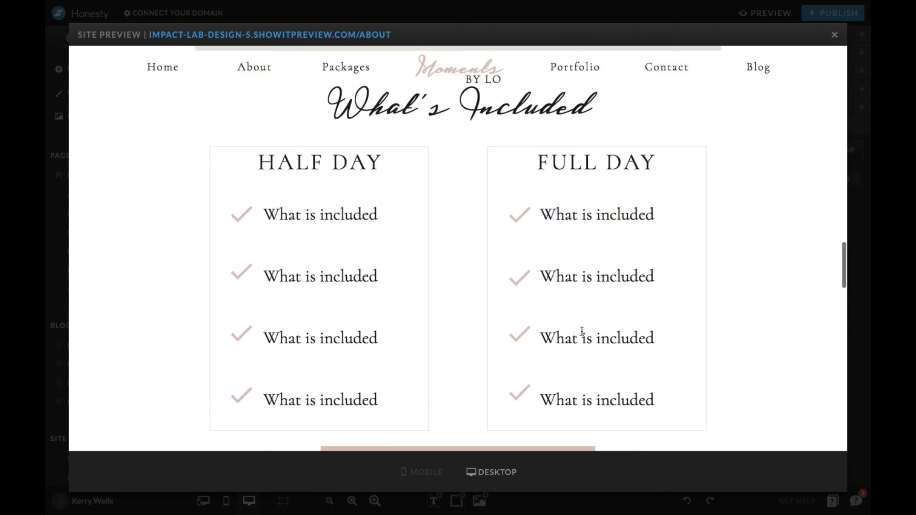
scroll(573, 257, up, 10)
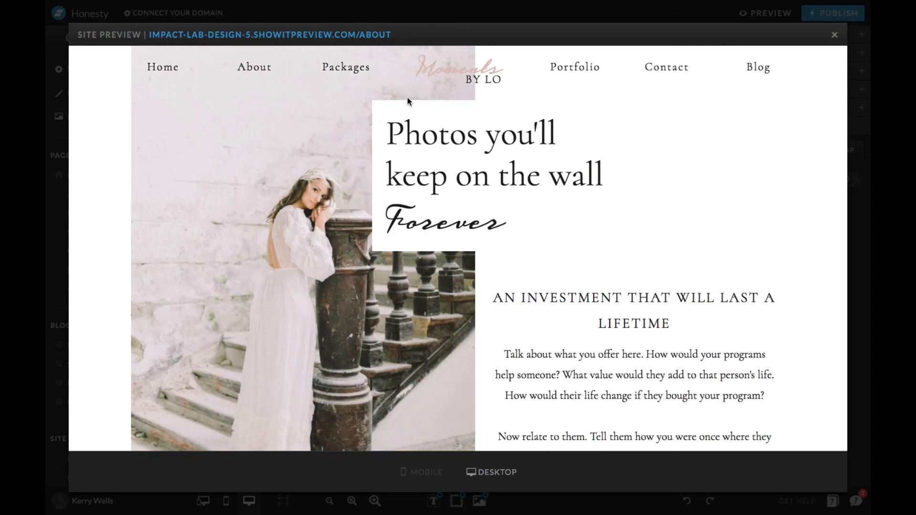
Open the About page preview in its own browser tab and look through the page.
click(339, 35)
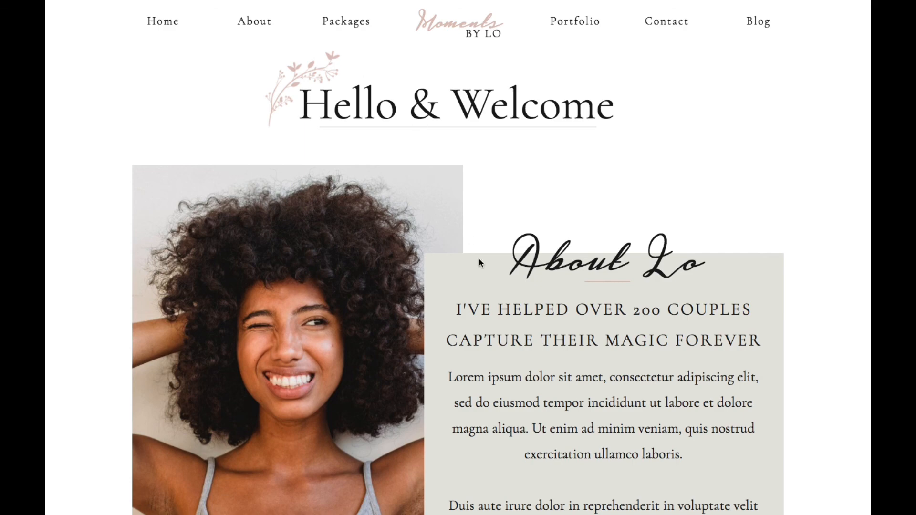
scroll(478, 267, down, 10)
scroll(484, 281, down, 10)
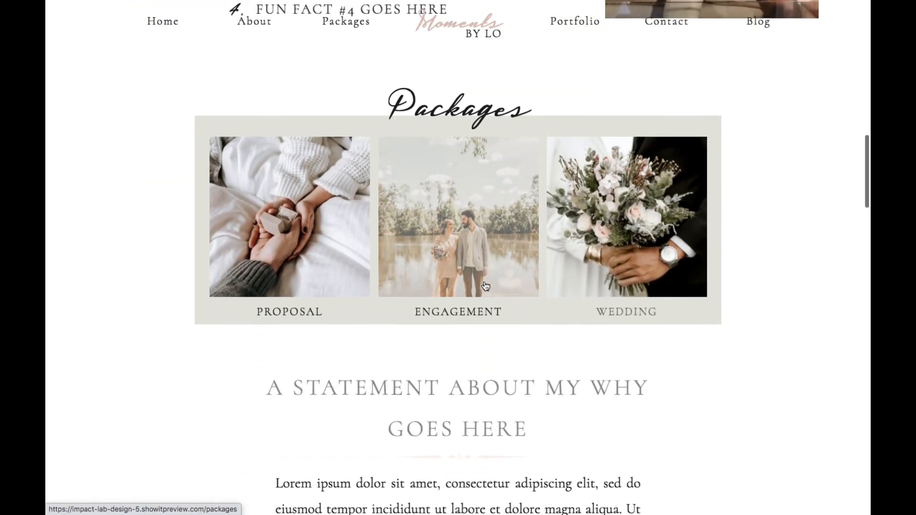
scroll(483, 281, down, 10)
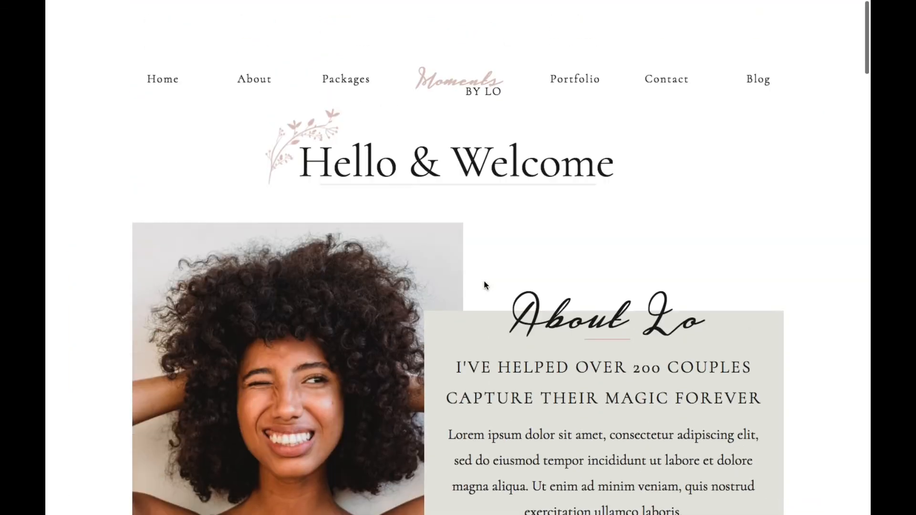
scroll(483, 286, down, 2)
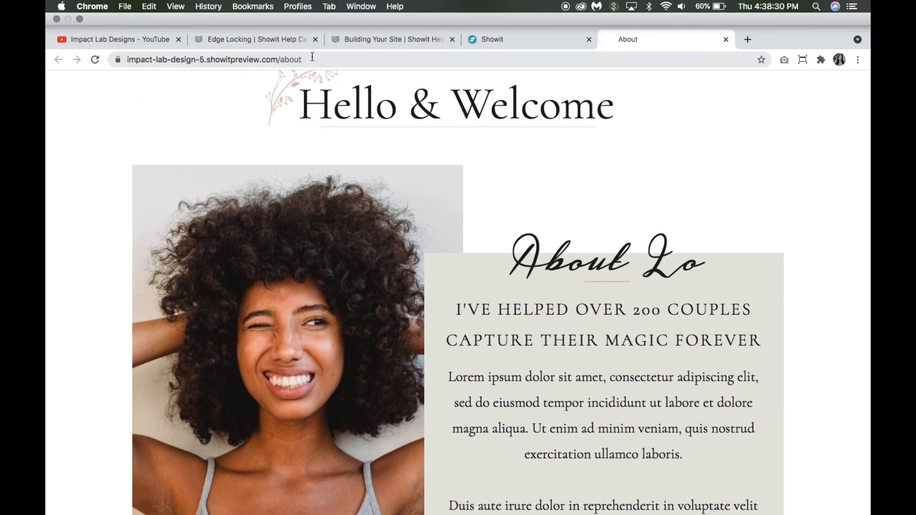
Select the preview's web address, open the site's Home page, and look through its testimonial, portfolio and blog sections.
click(238, 59)
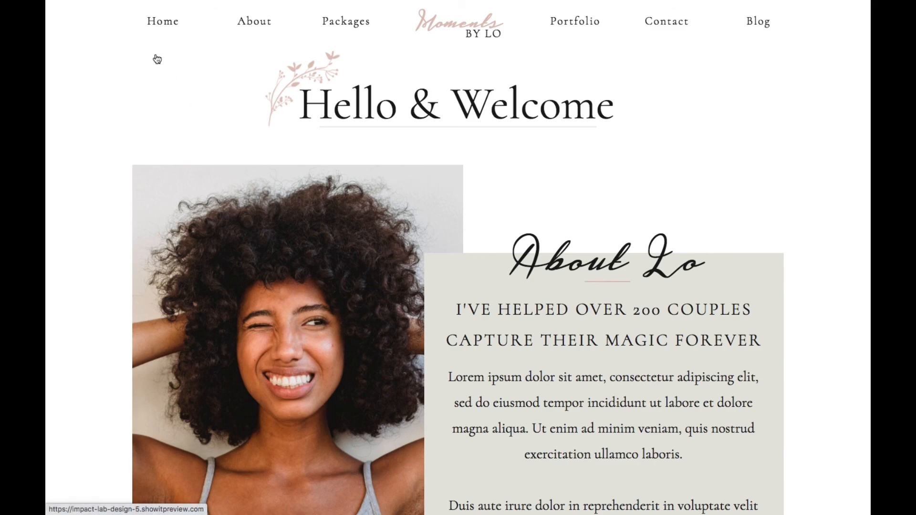
scroll(196, 299, down, 15)
scroll(198, 299, down, 12)
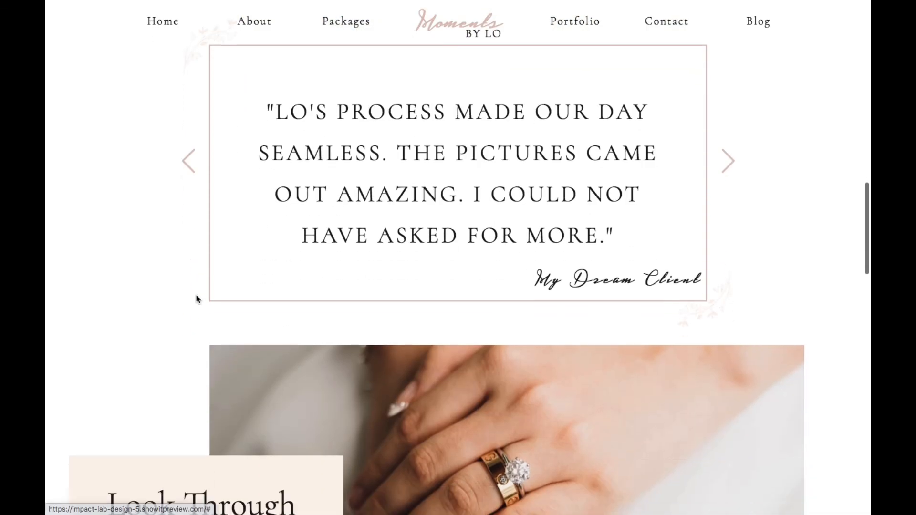
scroll(197, 299, down, 8)
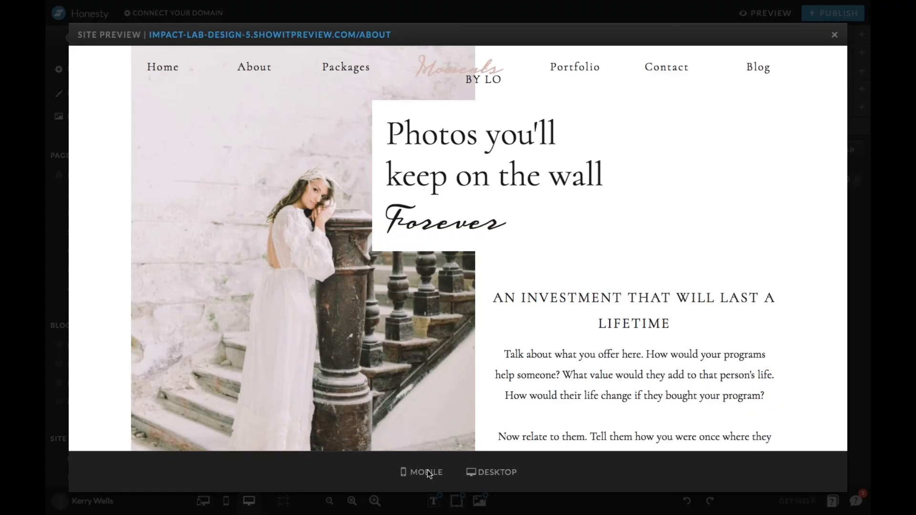
Return to the Showit site preview, switch it to the mobile version, and look through the Portfolio page.
right_click(428, 474)
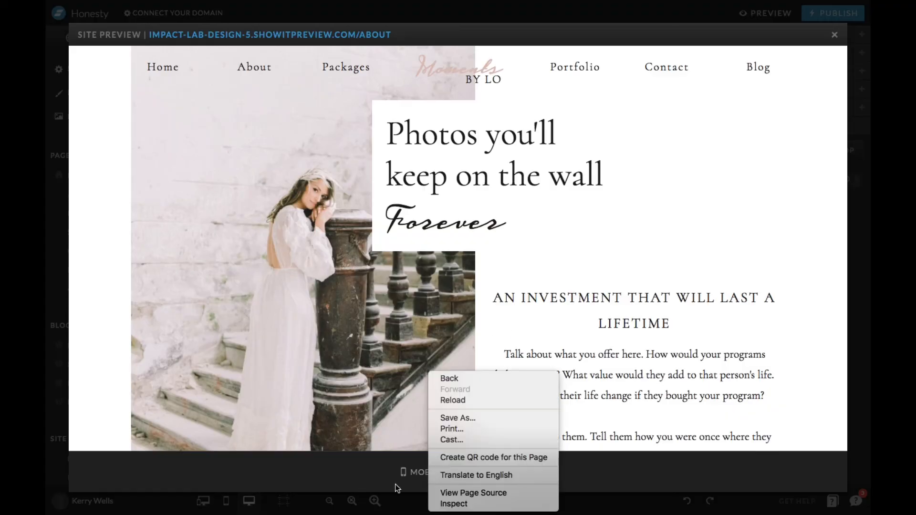
click(405, 474)
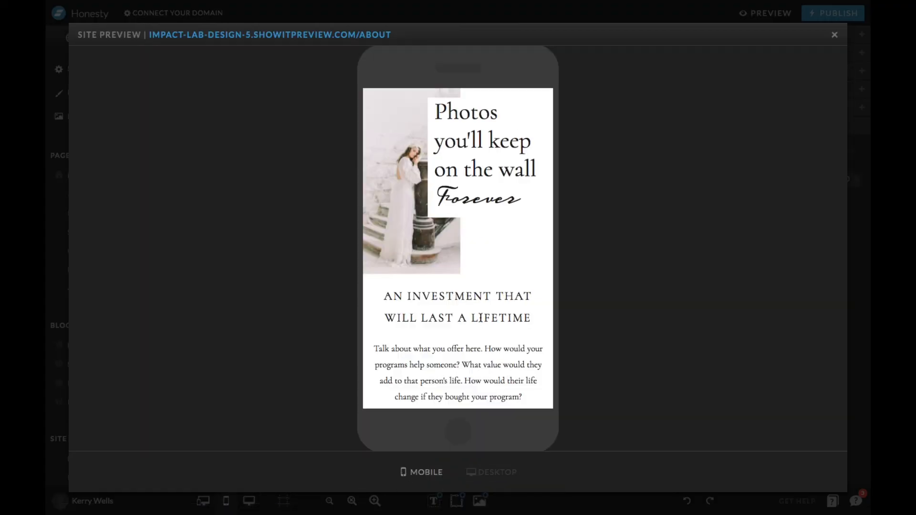
scroll(480, 317, down, 20)
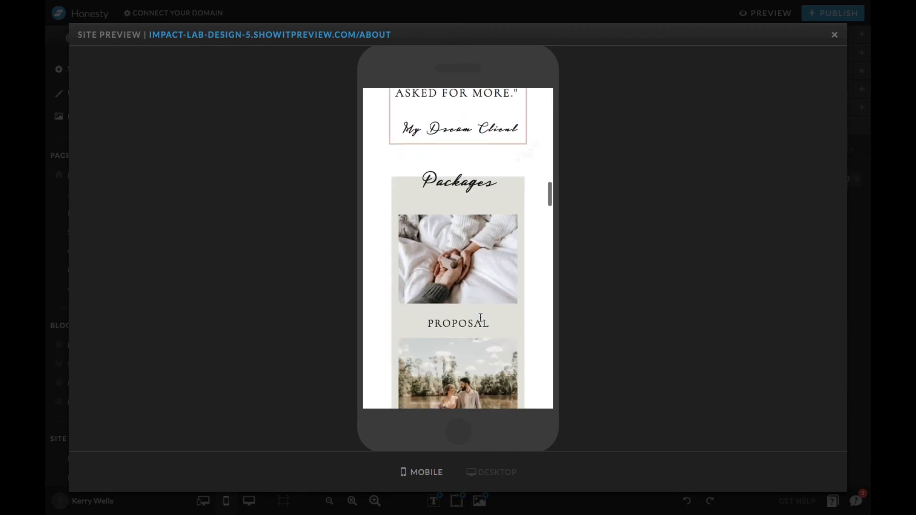
Look through the rest of the mobile preview from the Packages section to the page footer, and close the preview.
scroll(480, 317, down, 20)
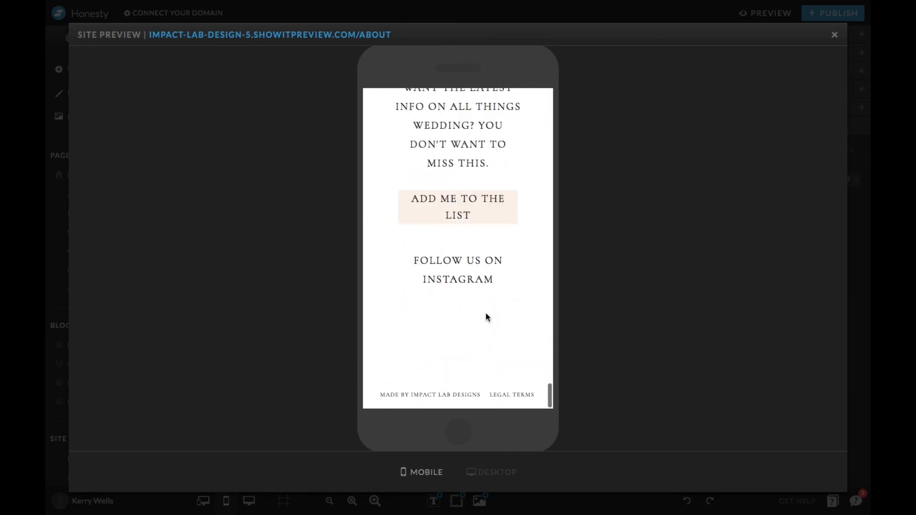
click(835, 35)
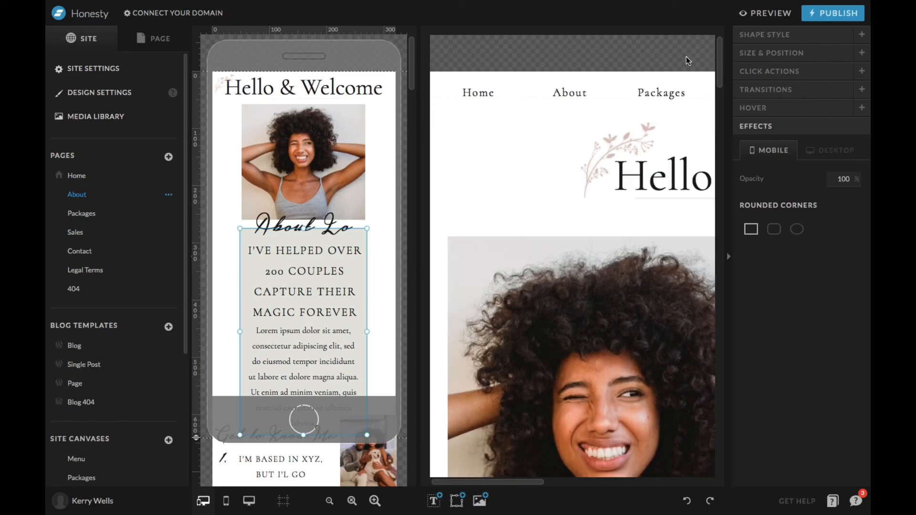
Publish the site to impact-lab-design-5.showit.site and dismiss the publishing dialog.
click(841, 15)
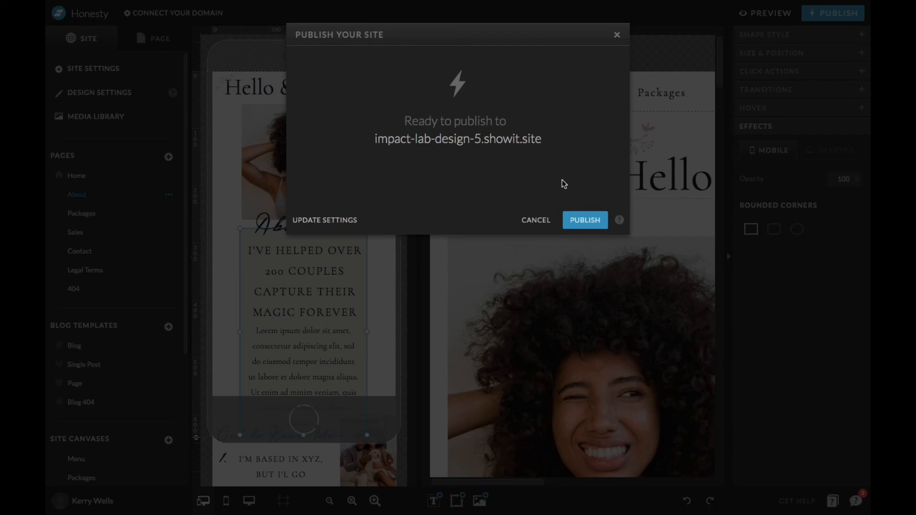
click(591, 220)
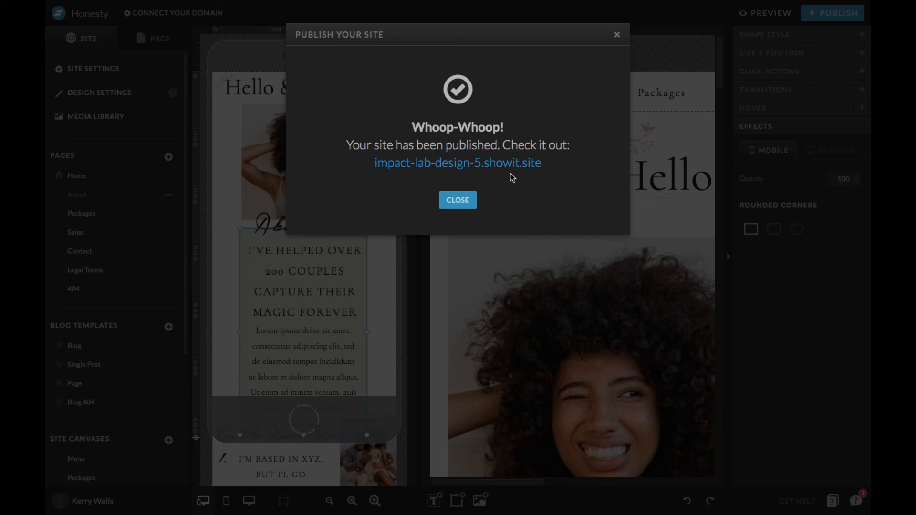
click(461, 200)
Select the About Me canvas in the mobile layout and look over the About page's desktop layout.
scroll(573, 329, down, 3)
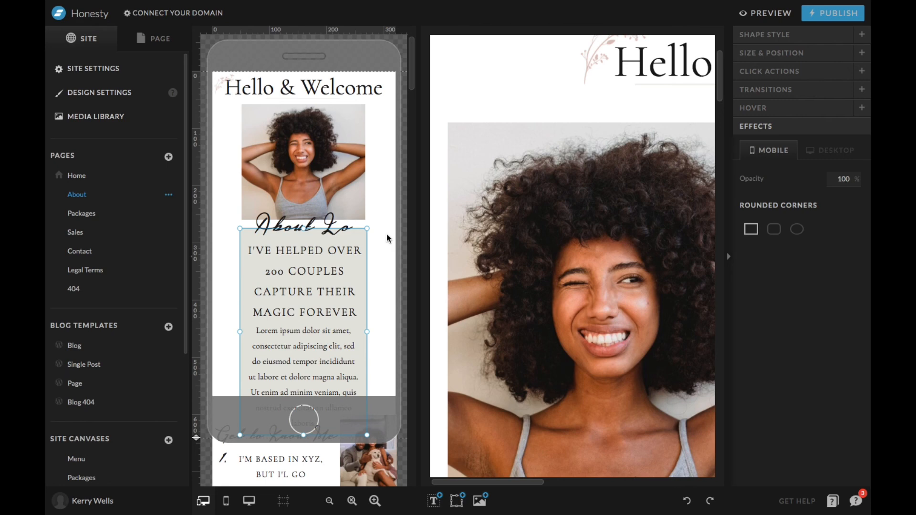
click(387, 234)
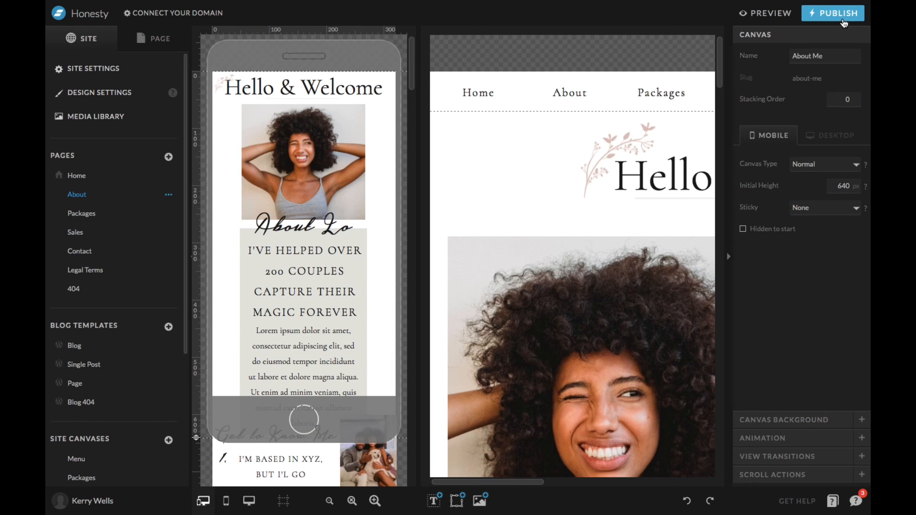
scroll(481, 315, right, 1)
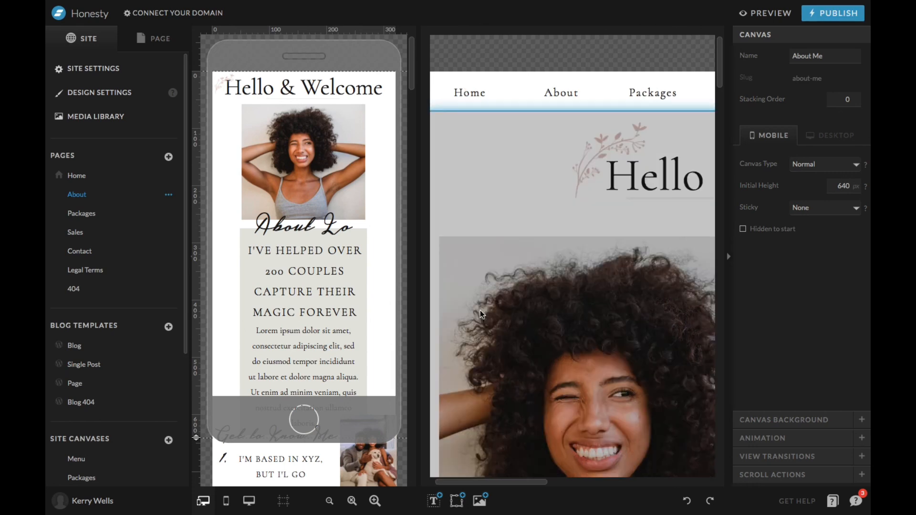